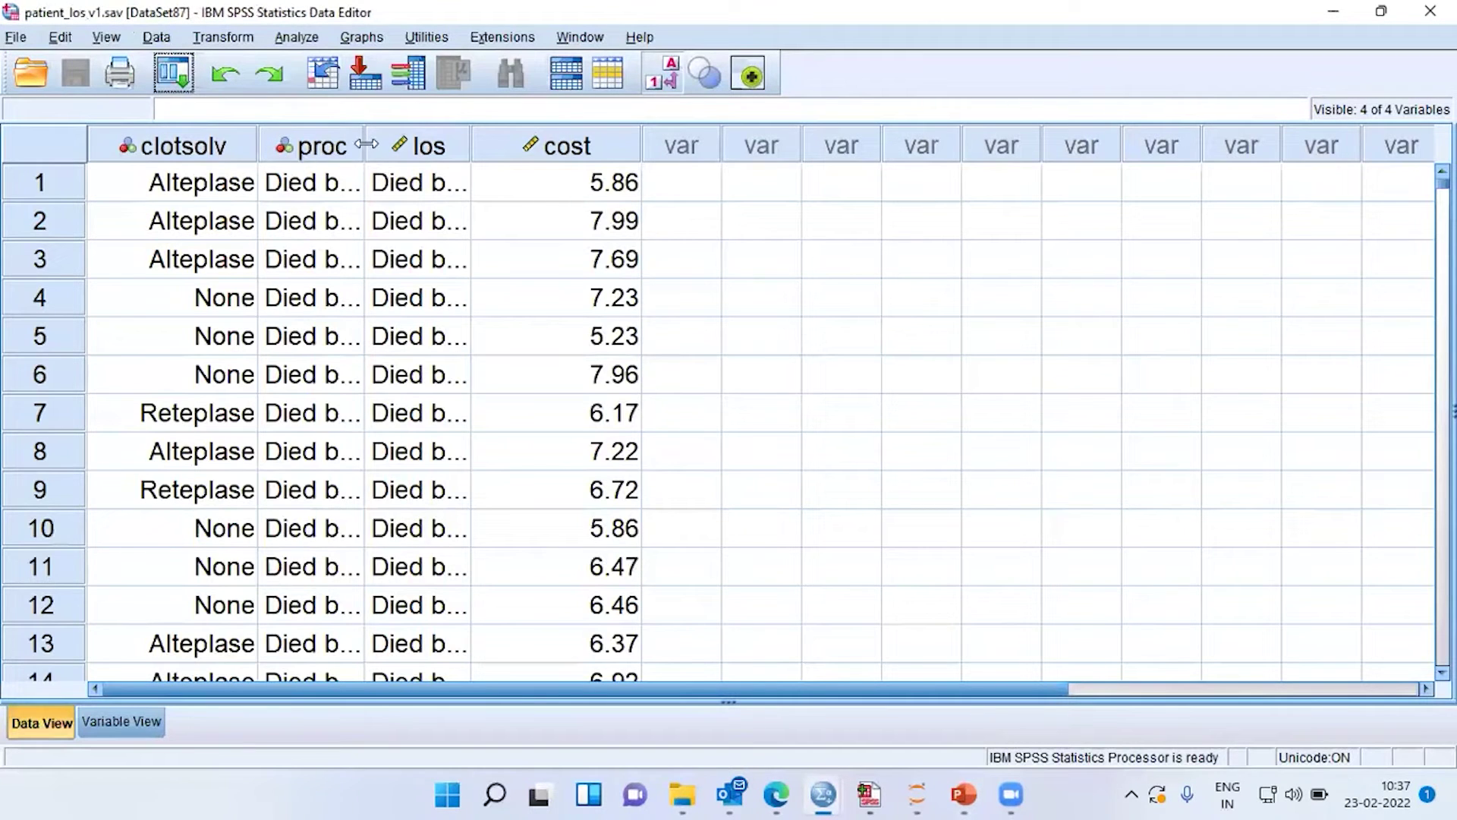
- Widen the proc and los columns so their full value labels fit
double_click(364, 146)
left_click_drag(615, 144, 808, 160)
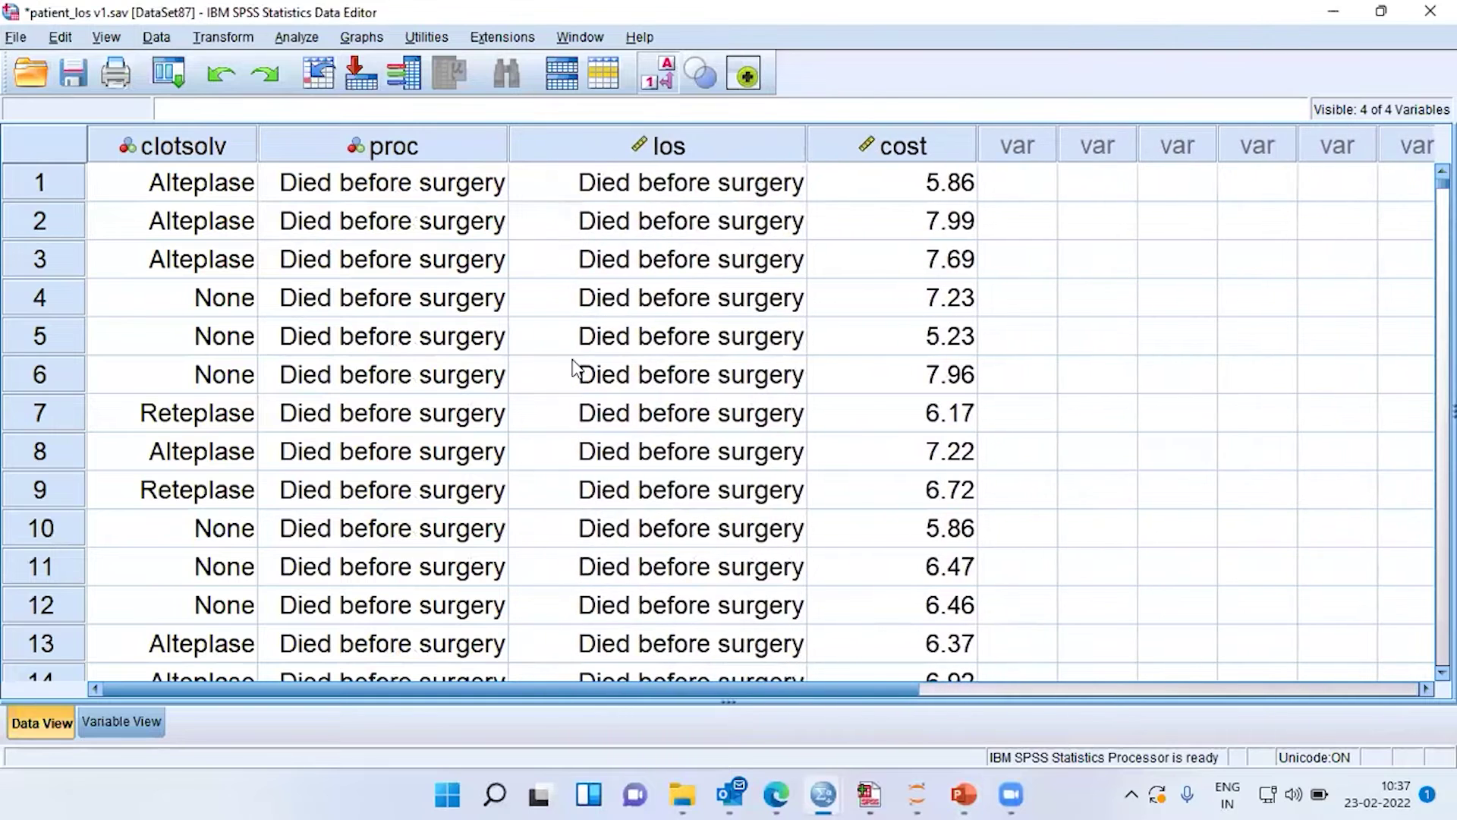
- Examine the first case's values, the last cases of the dataset and the drug categories in the clotsolv column
left_click(239, 194)
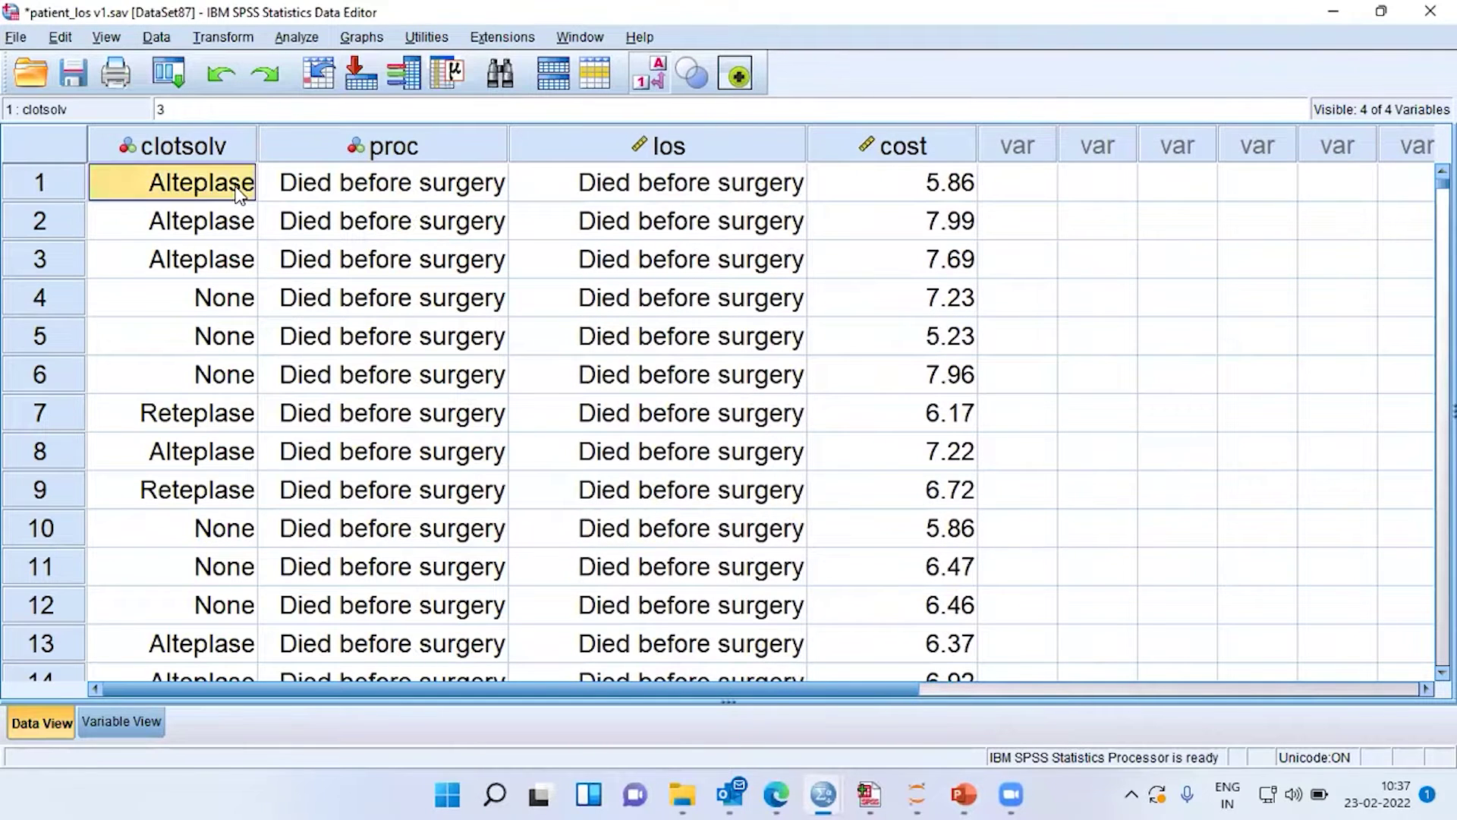
left_click(401, 202)
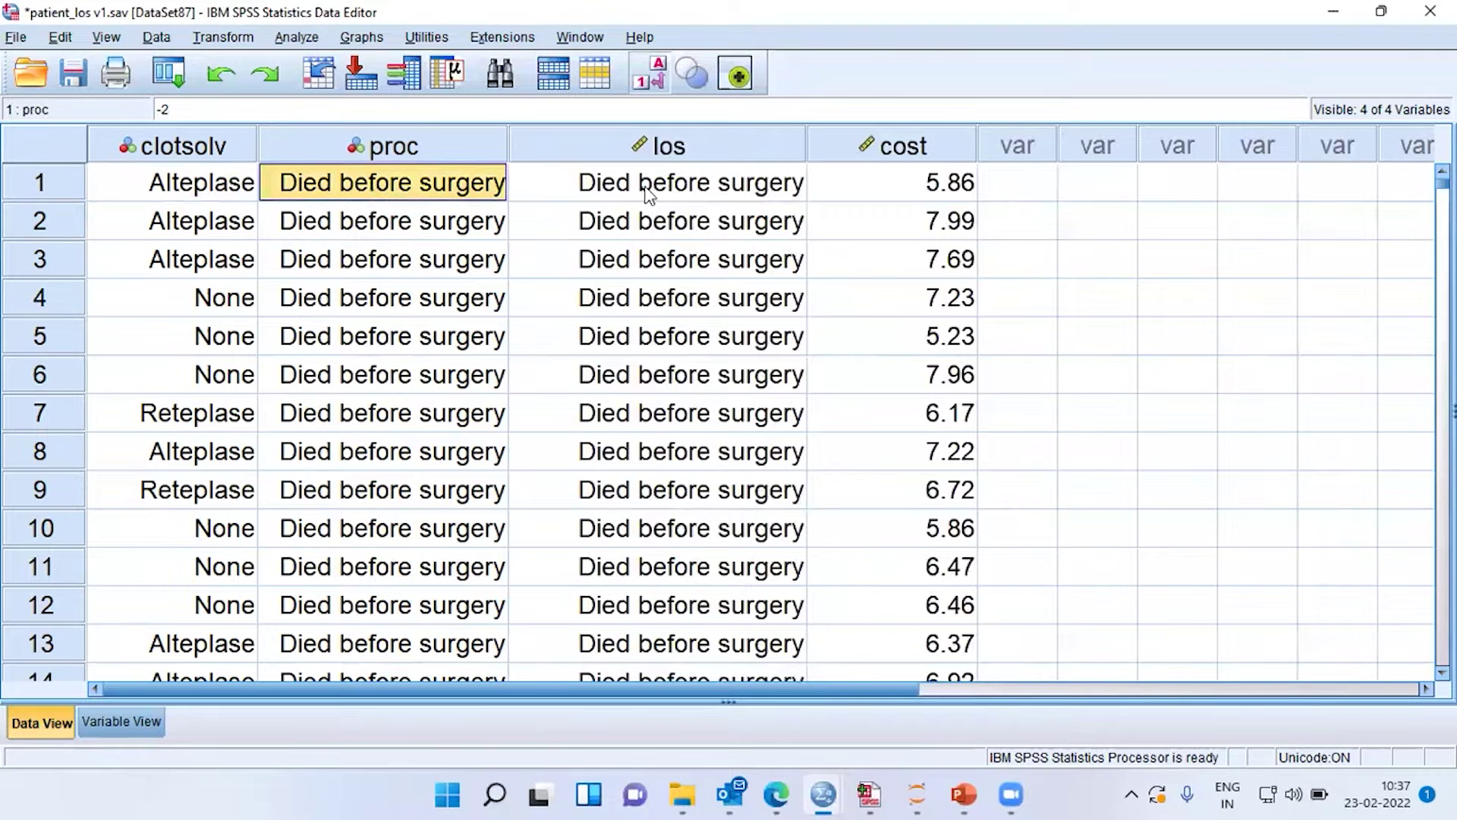
left_click(961, 194)
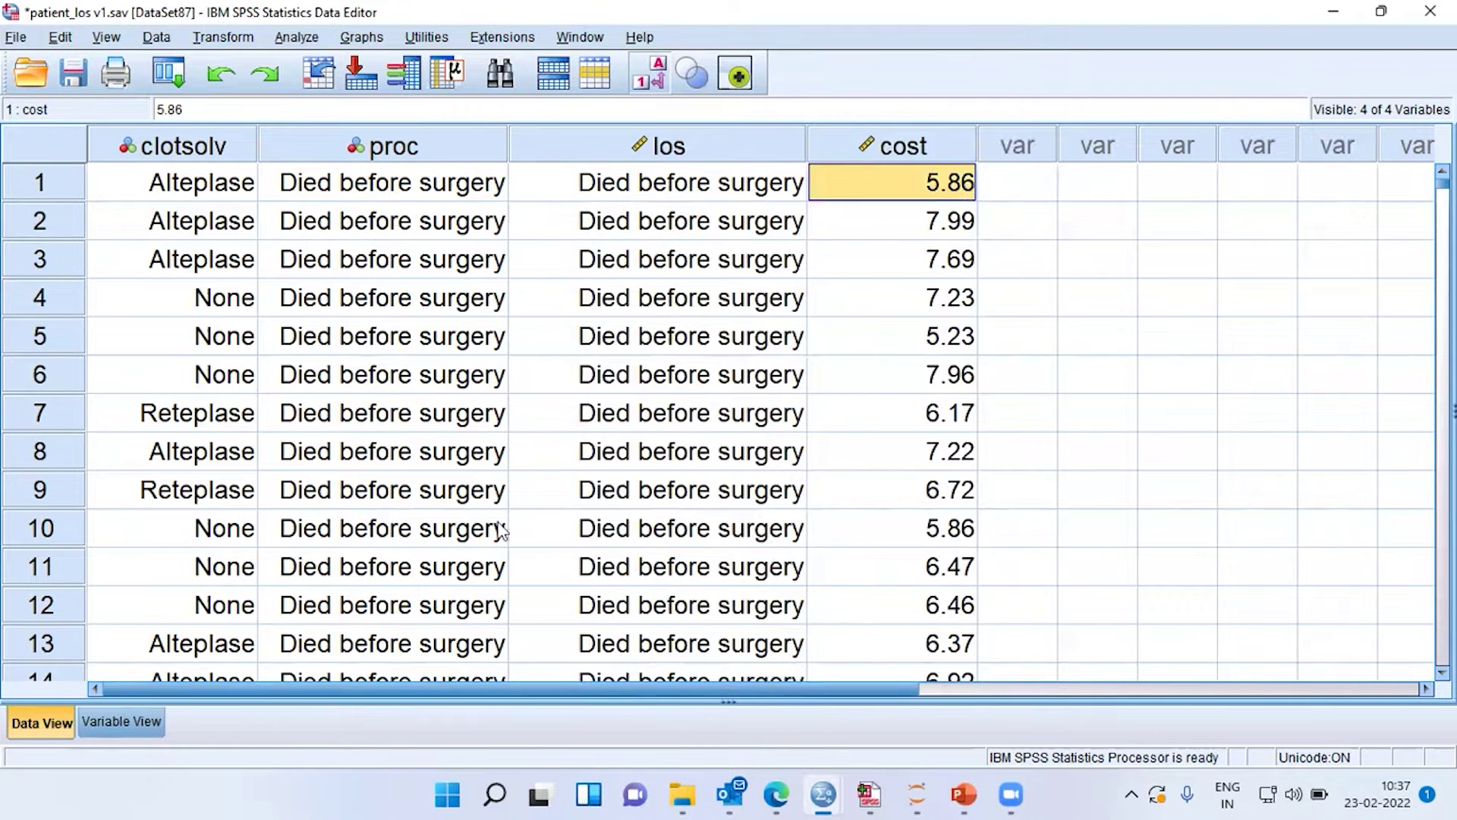
left_click(625, 148)
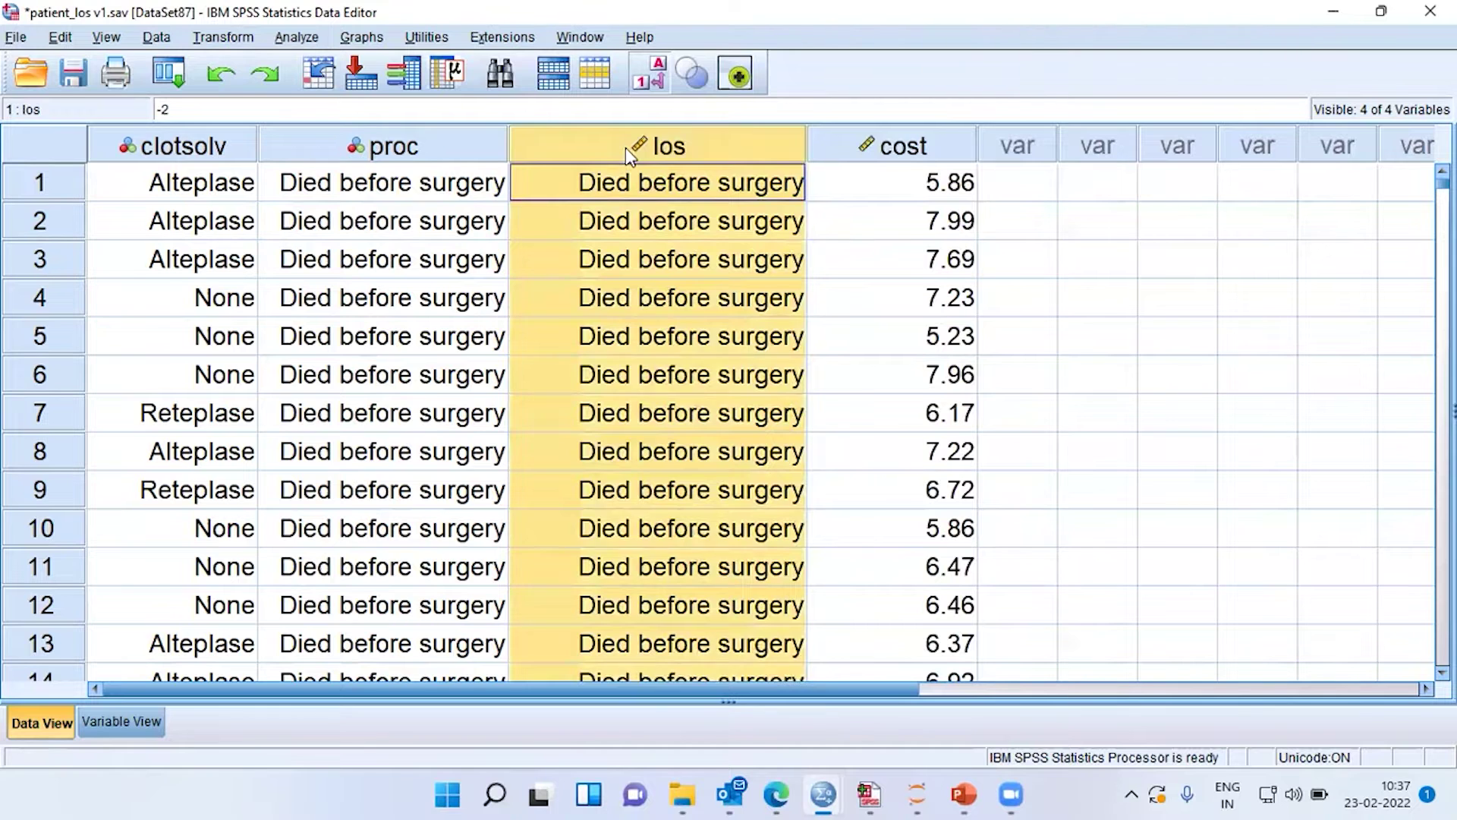
key("ctrl+Down")
key("ctrl+Left")
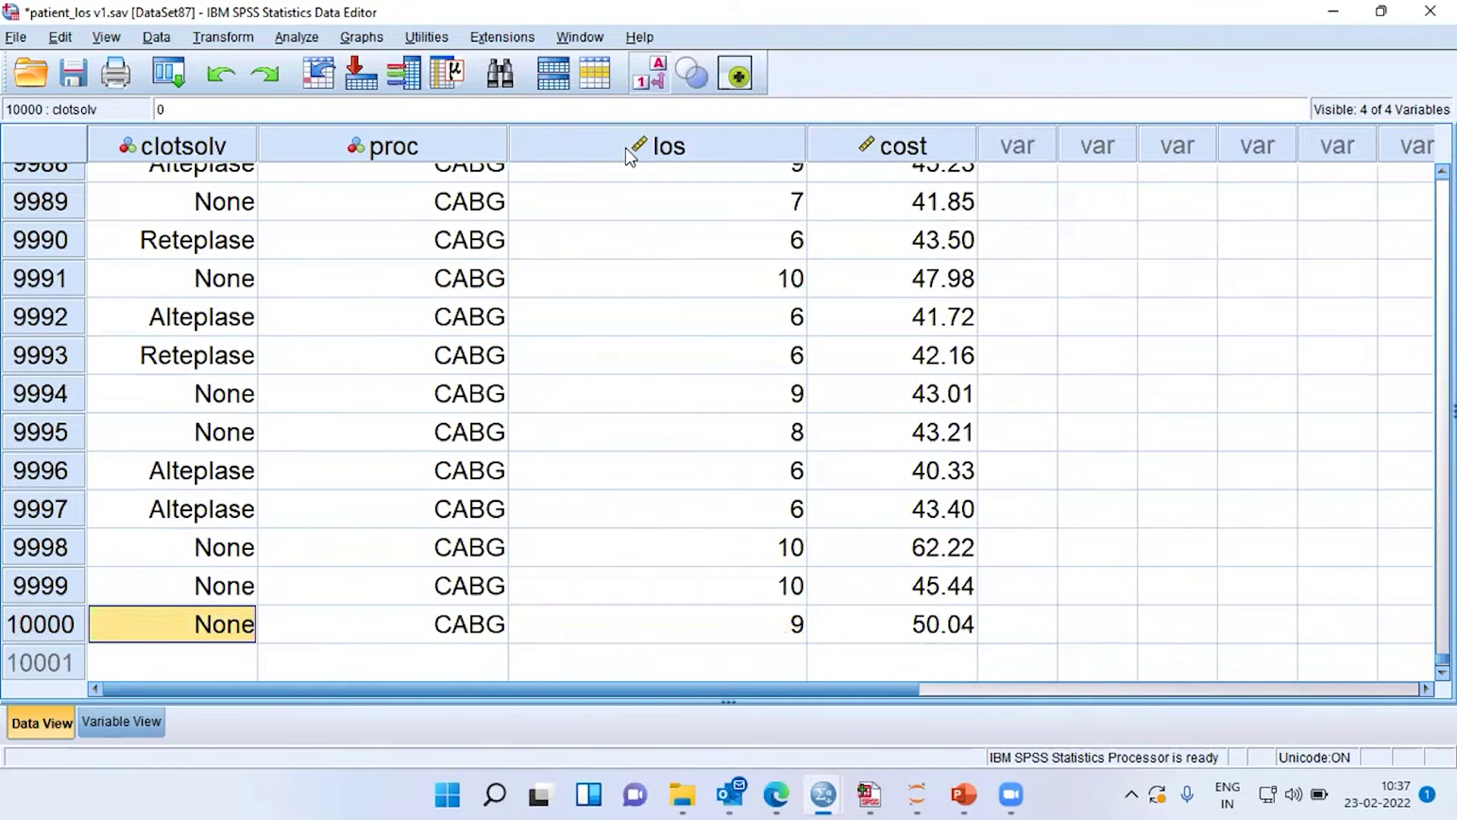
key("ctrl+Up")
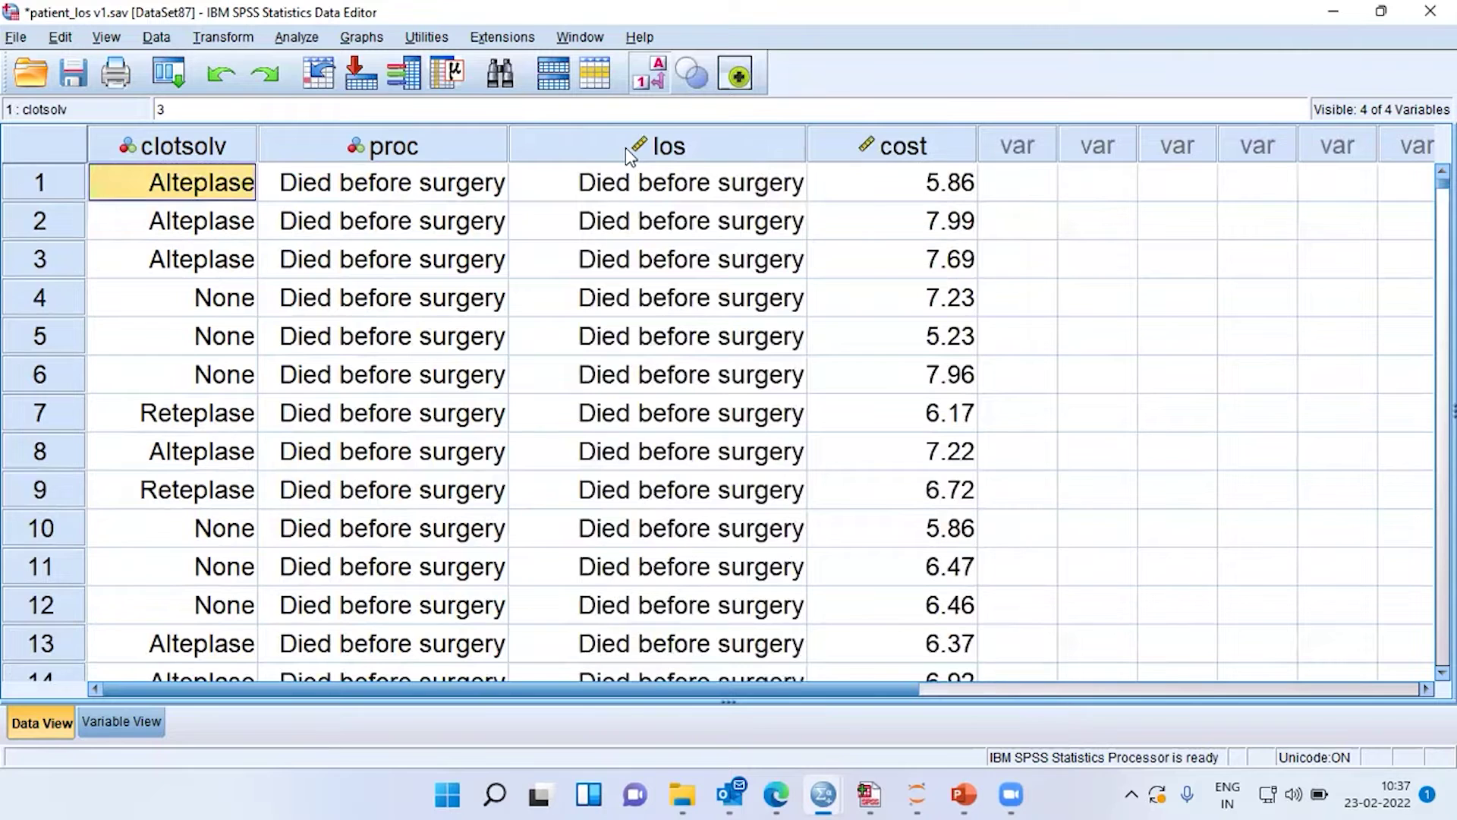
left_click(229, 146)
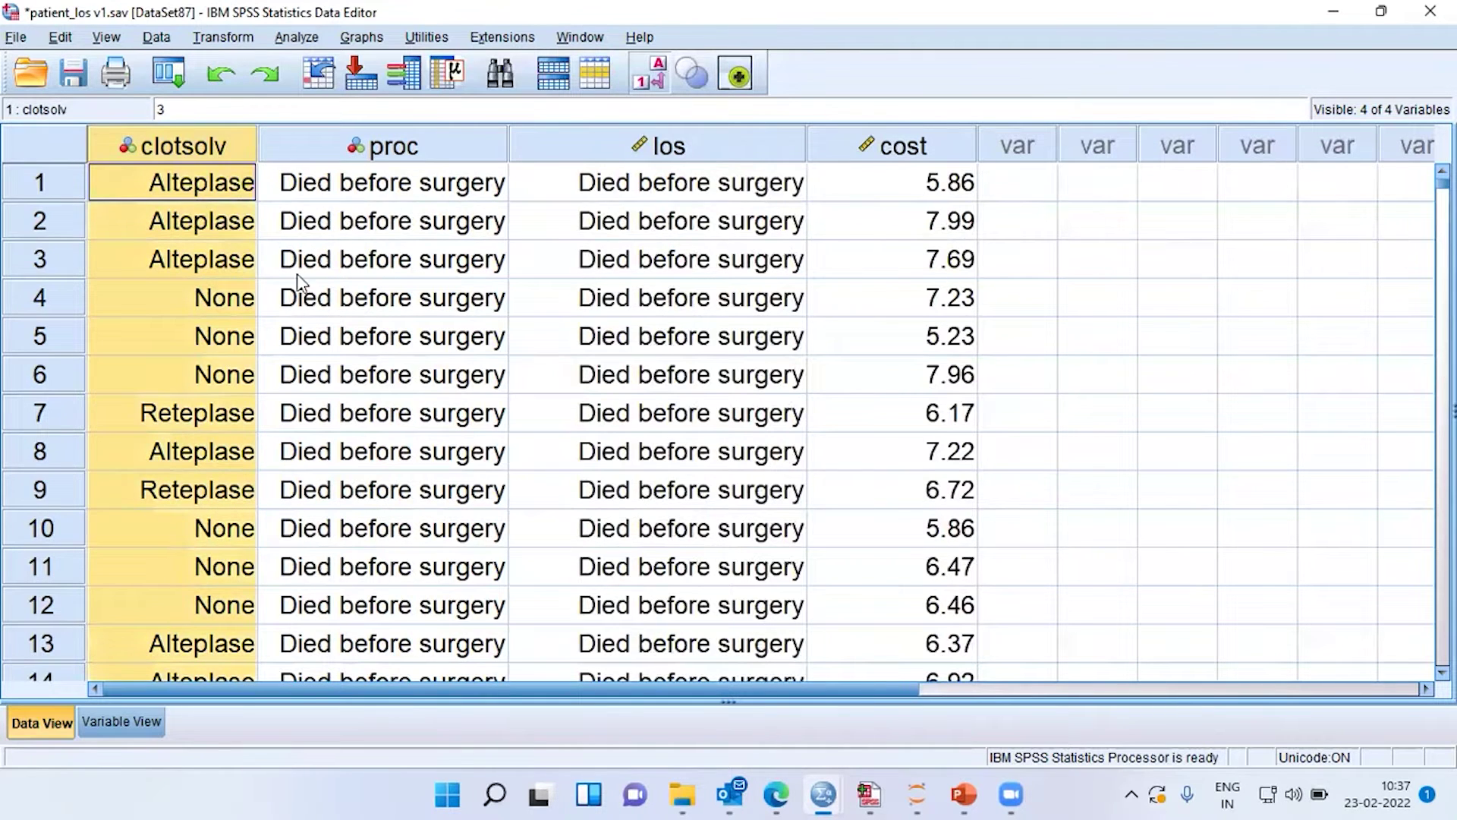
double_click(215, 413)
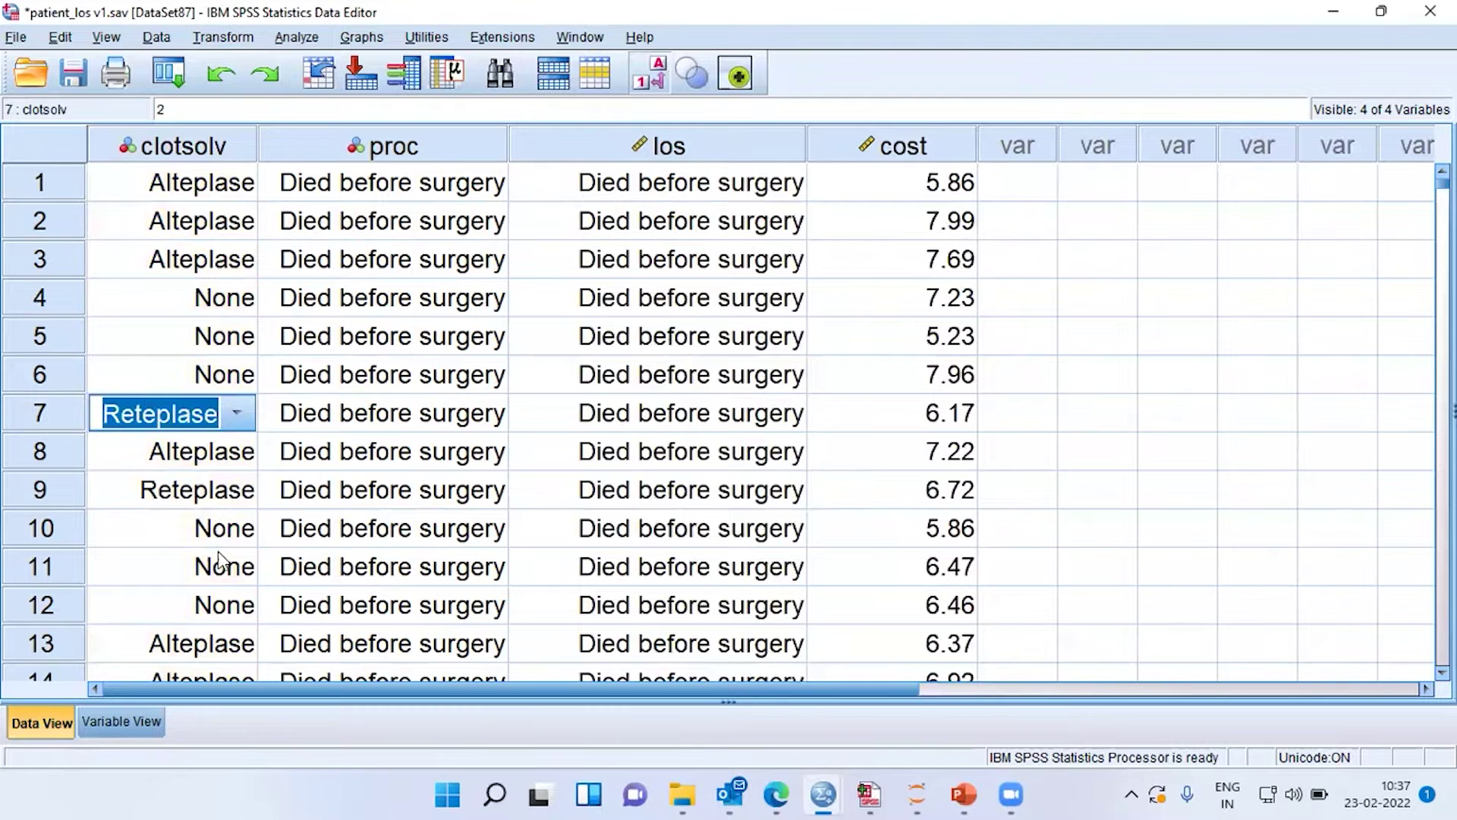
scroll(218, 553, "down", 10)
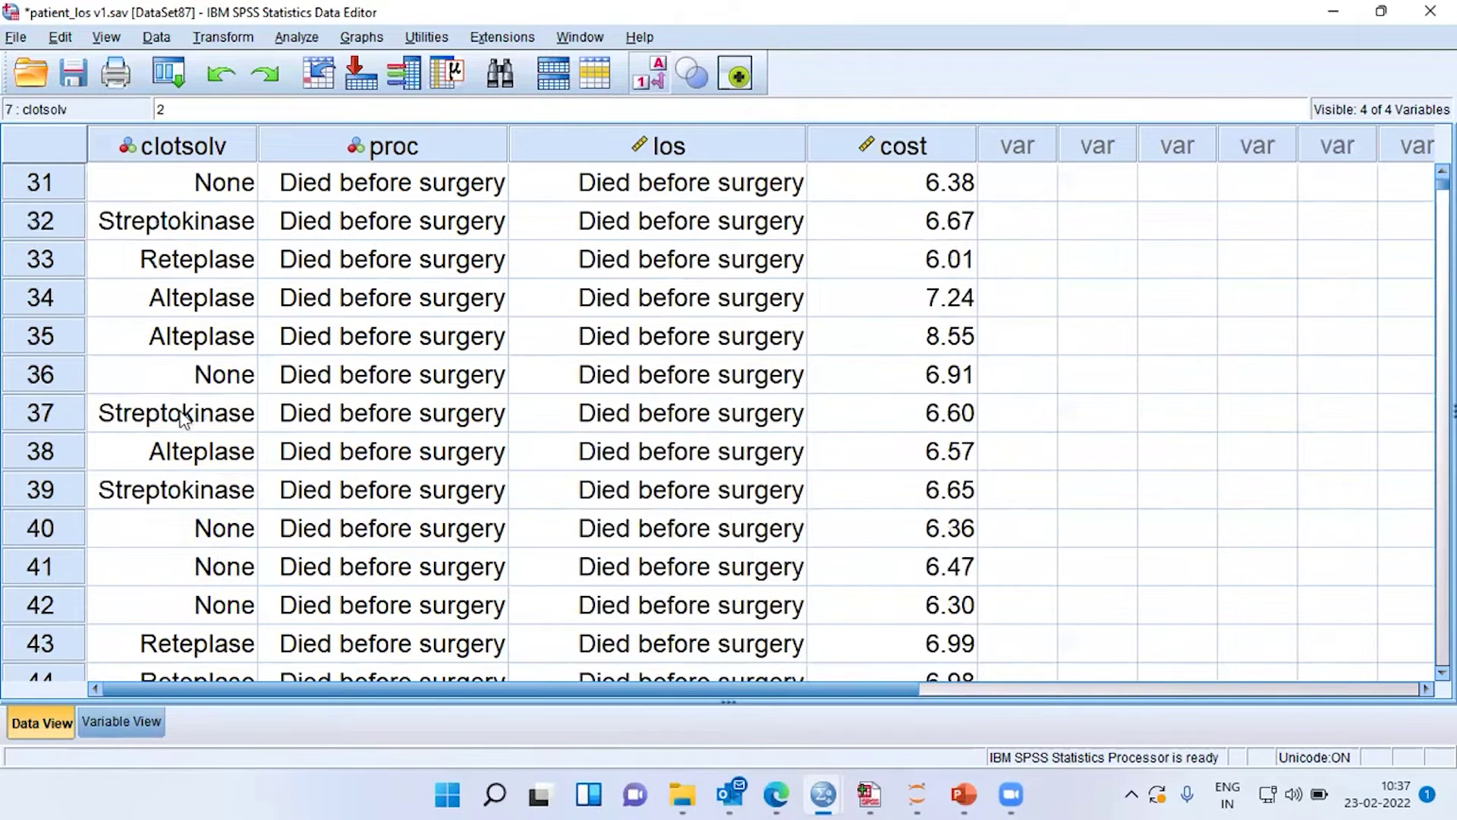
left_click(183, 418)
- Sort the cases by los in descending order
left_click(706, 148)
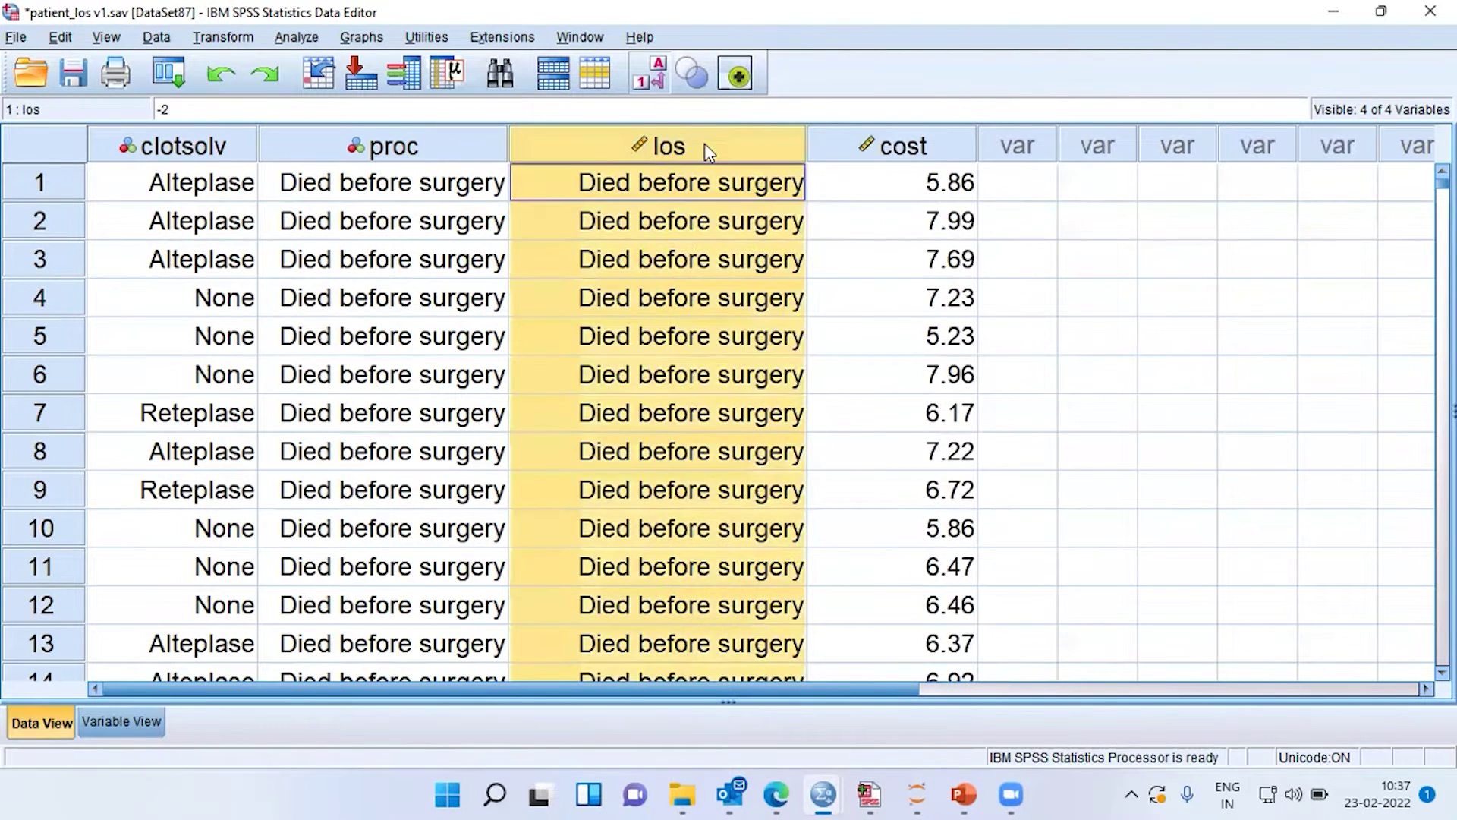
right_click(705, 149)
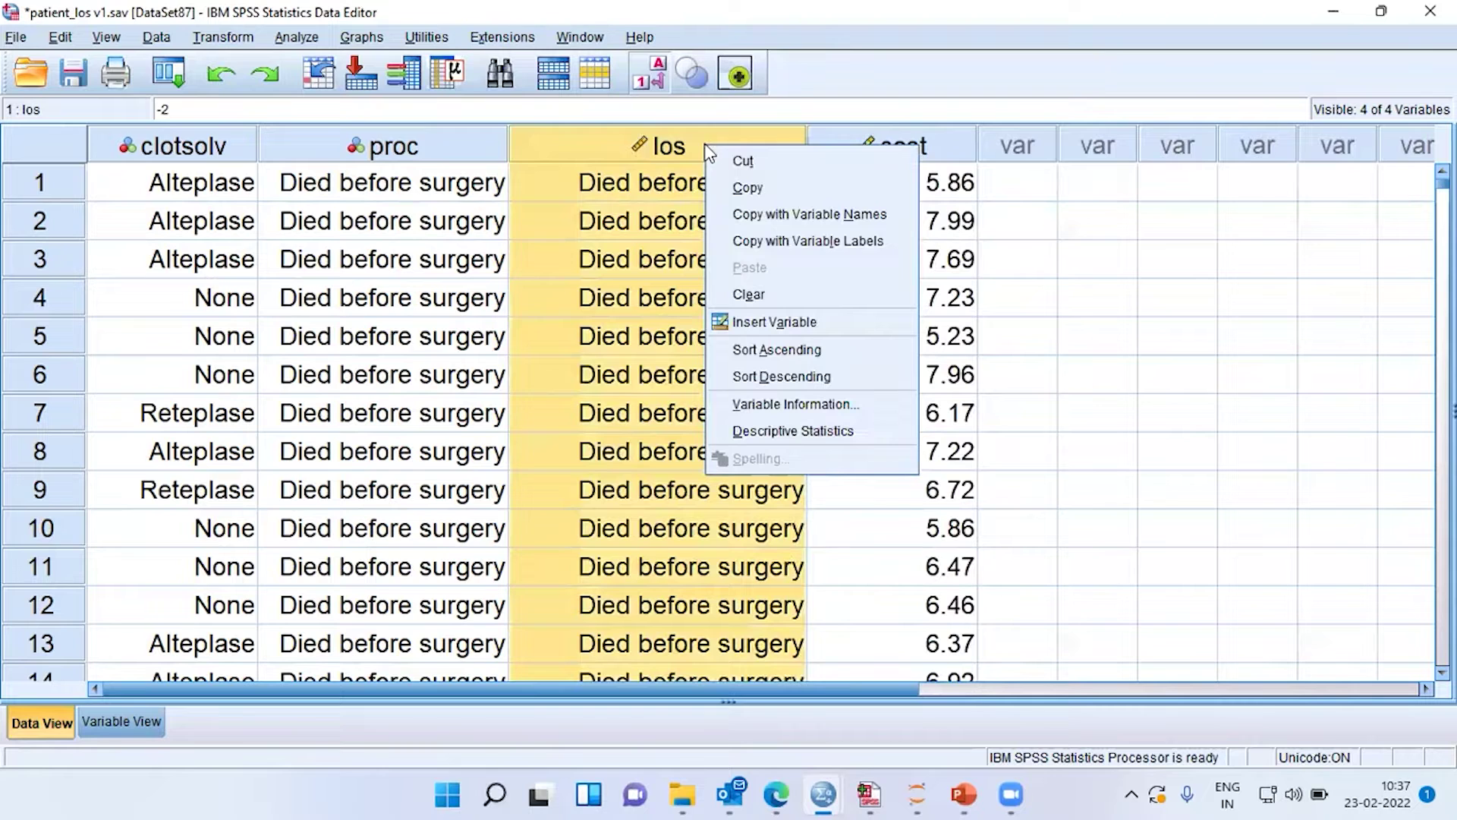
left_click(806, 376)
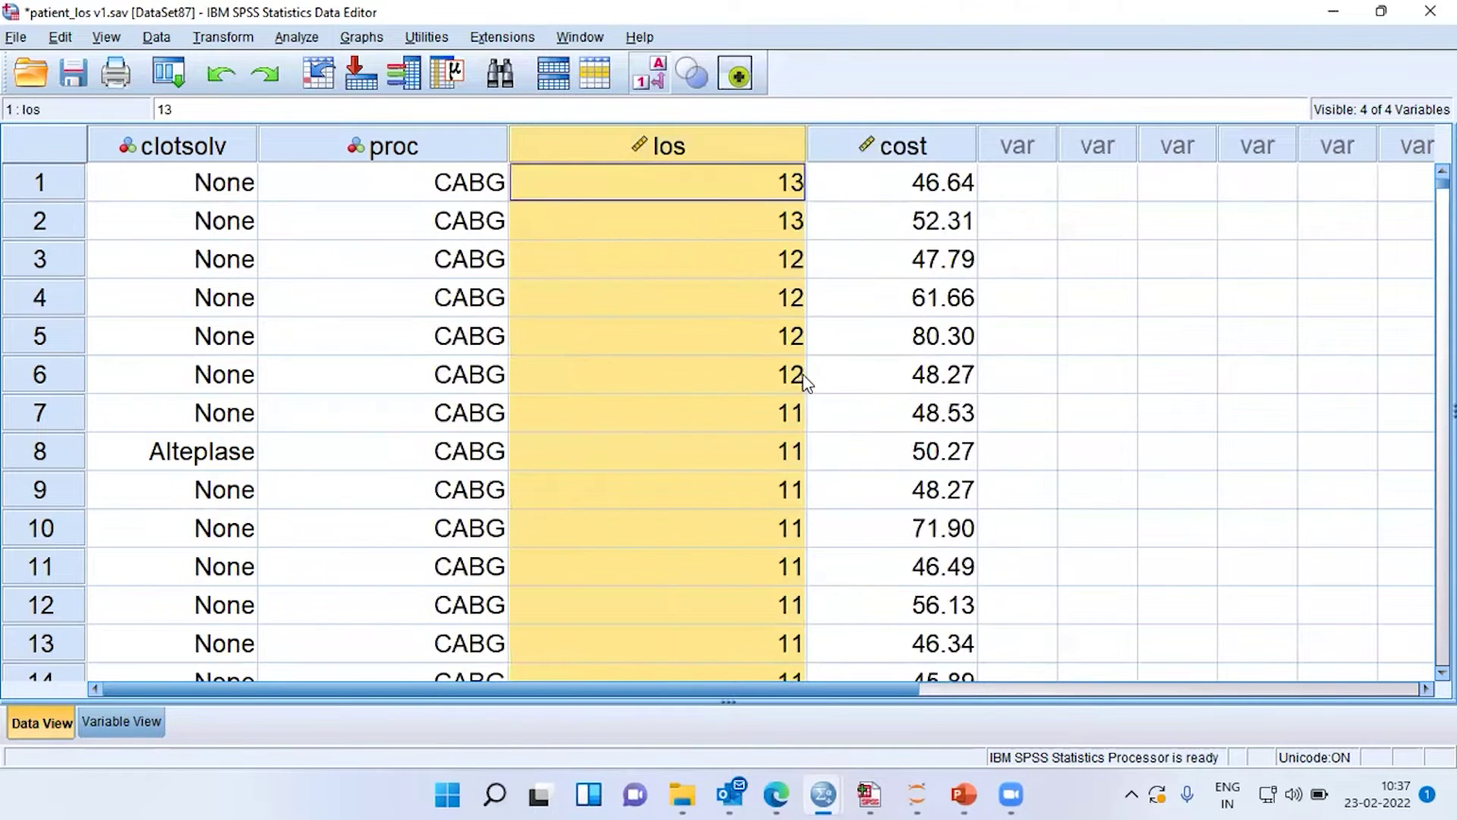
- Examine the sorted los values through the dataset, check the proc column, and highlight the los and clotsolv columns together
double_click(757, 186)
left_click(770, 255)
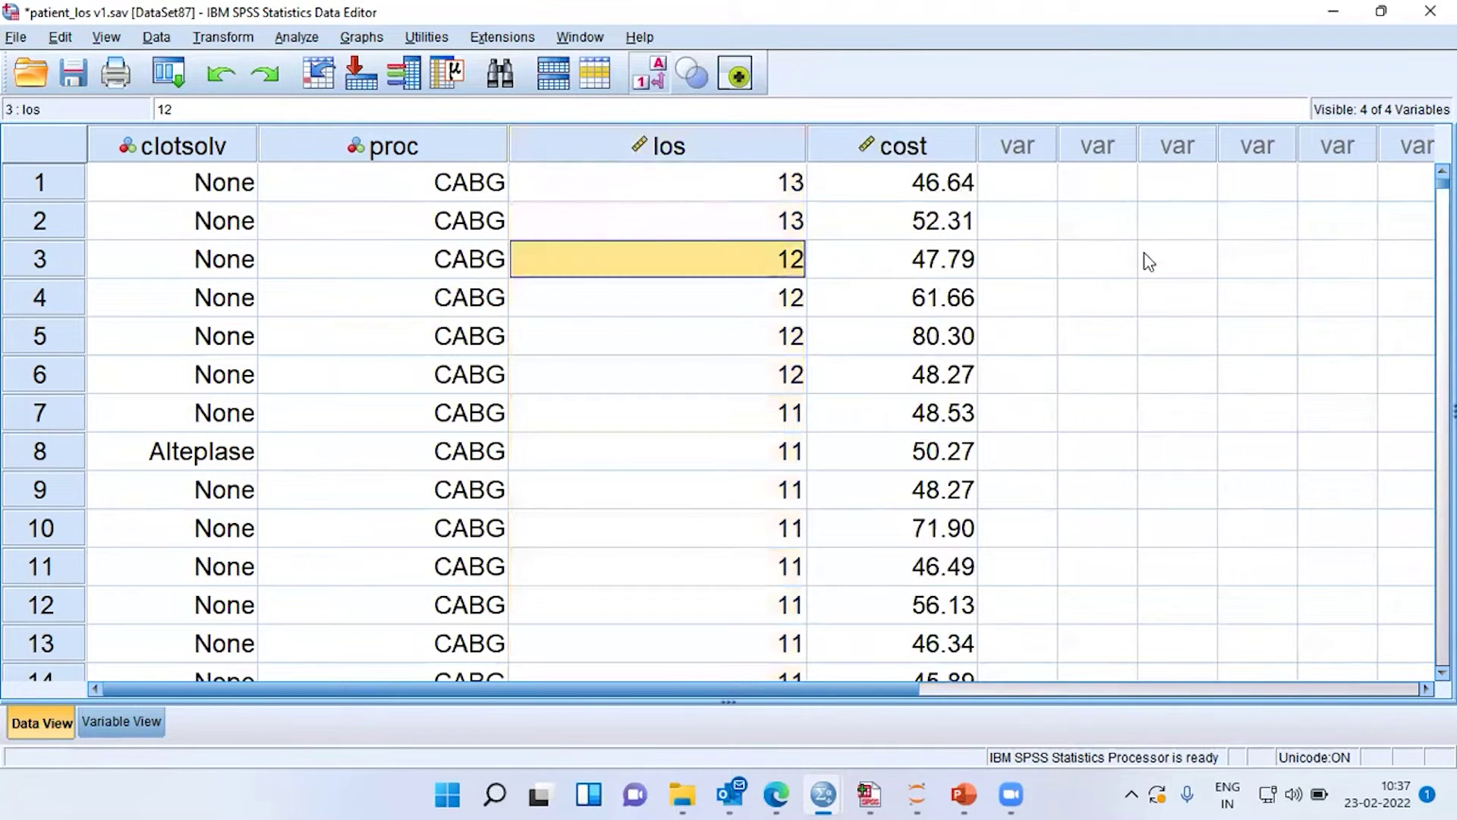
scroll(758, 421, "down", 20)
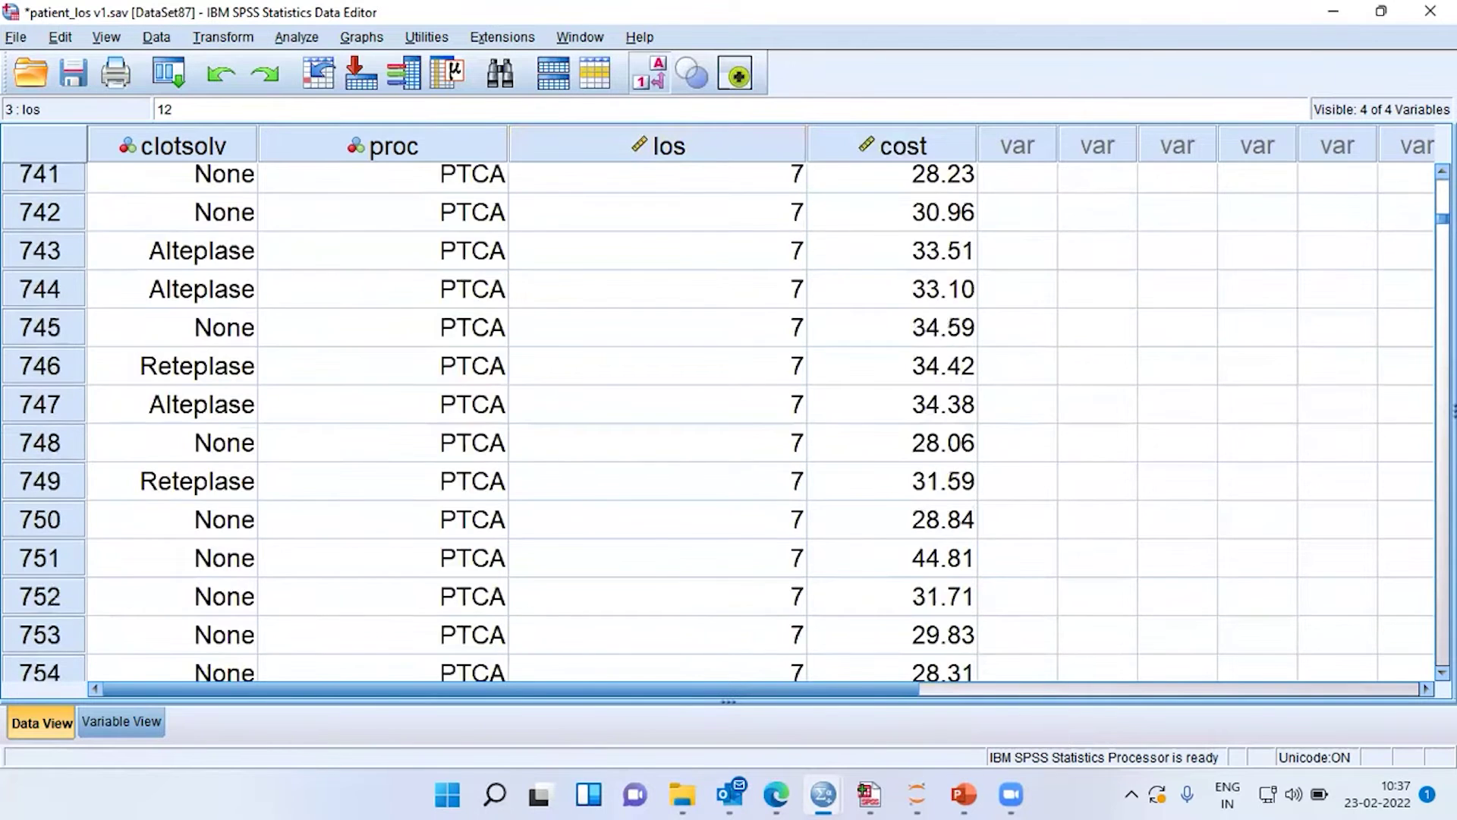
left_click(757, 315)
scroll(759, 421, "up", 20)
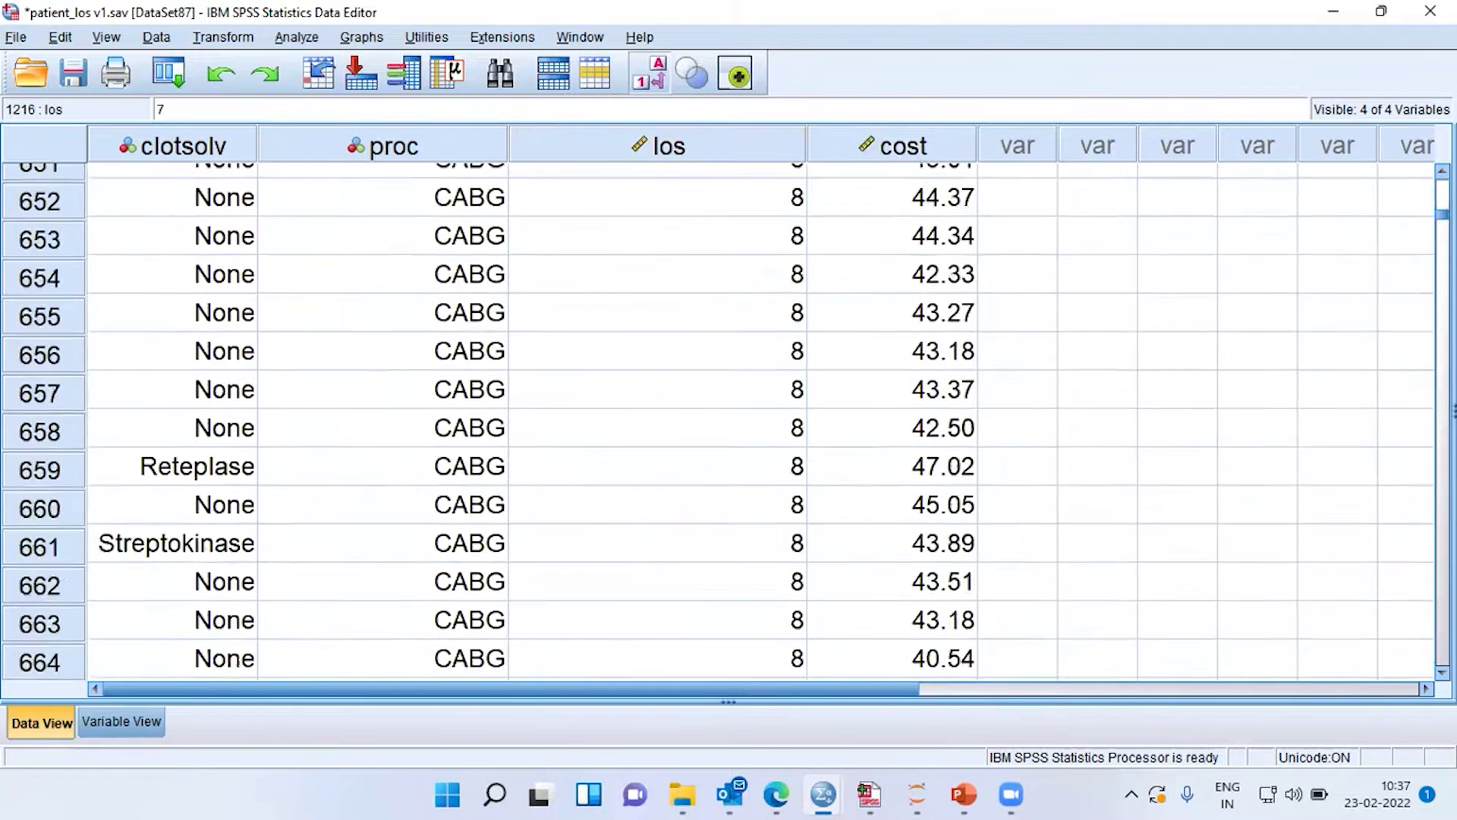
left_click(470, 154)
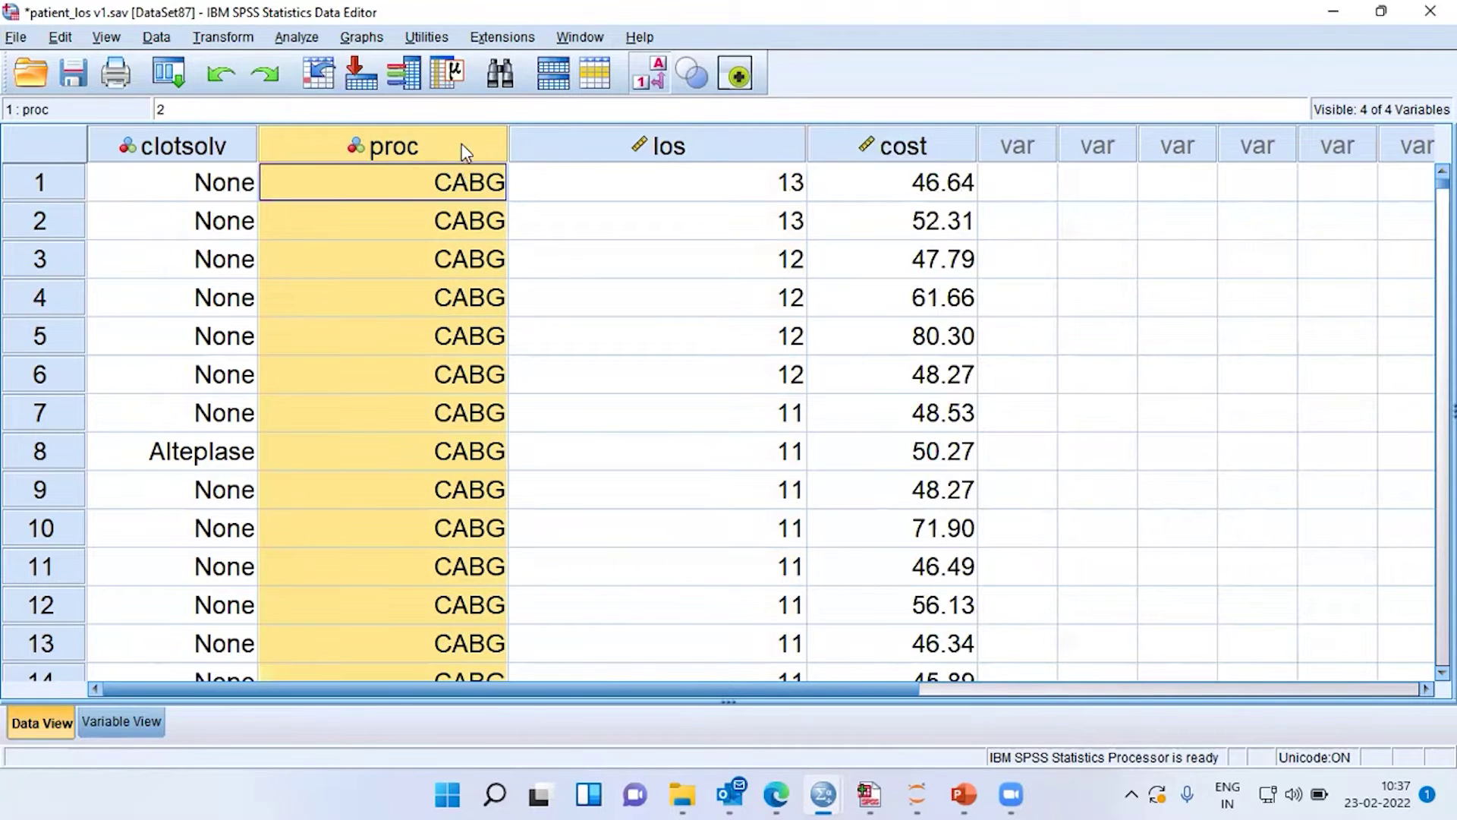
left_click(701, 148)
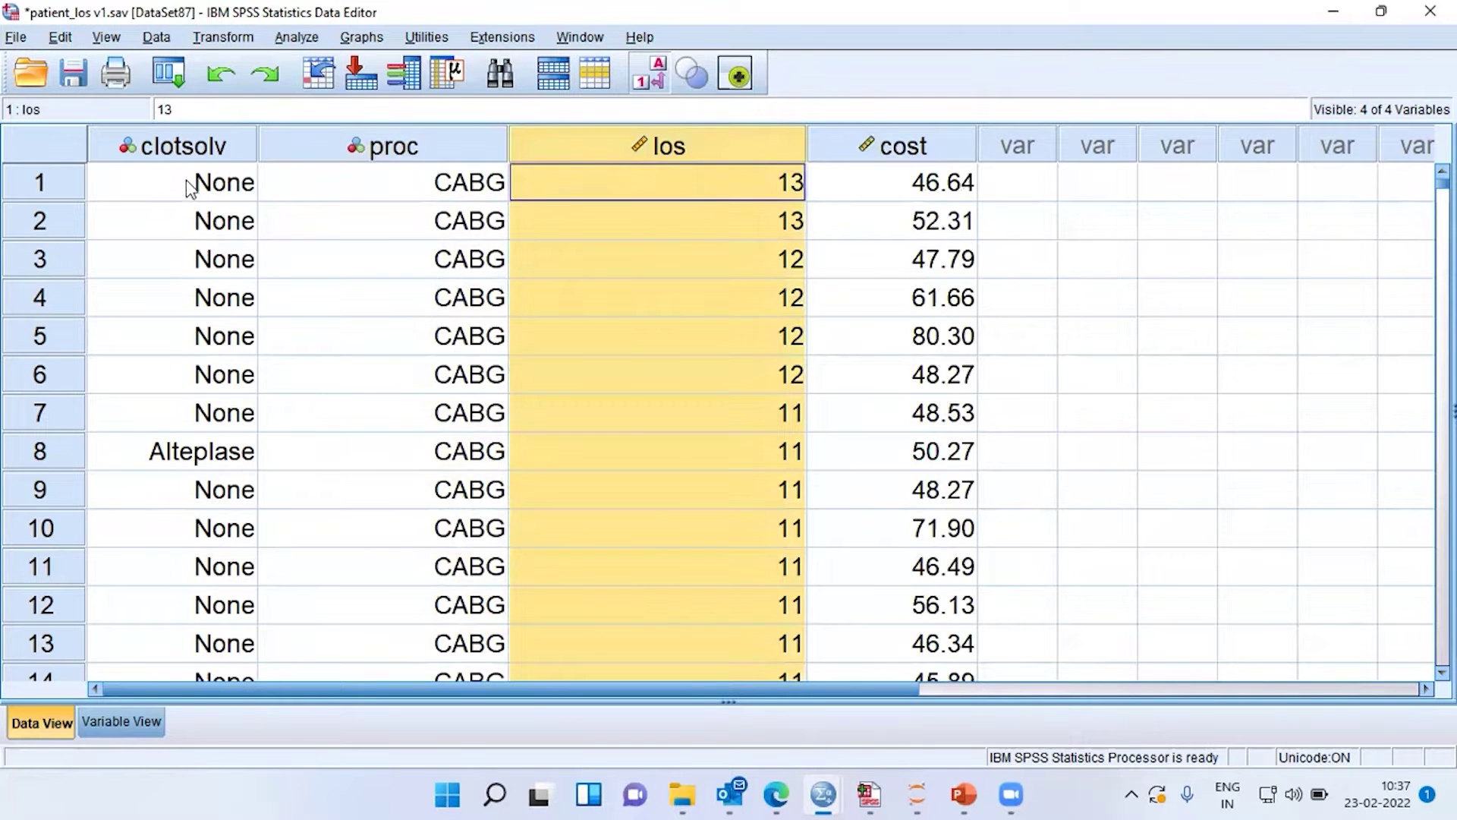
left_click(195, 151, "ctrl")
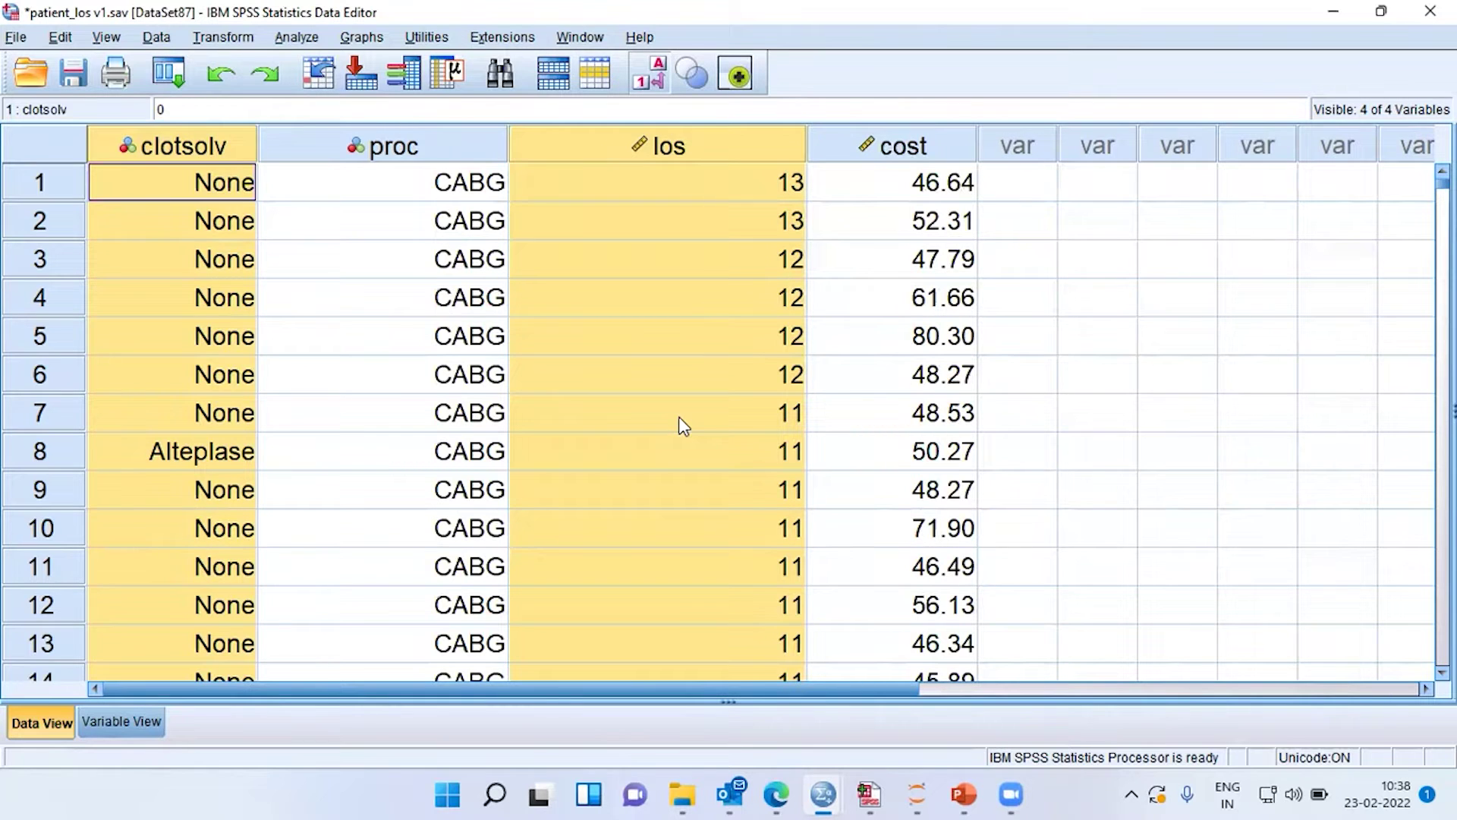
- Set up a One-Way ANOVA with Length of stay [los] as the dependent variable and Clot-dissolving drugs [clotsolv] as the factor
left_click(306, 43)
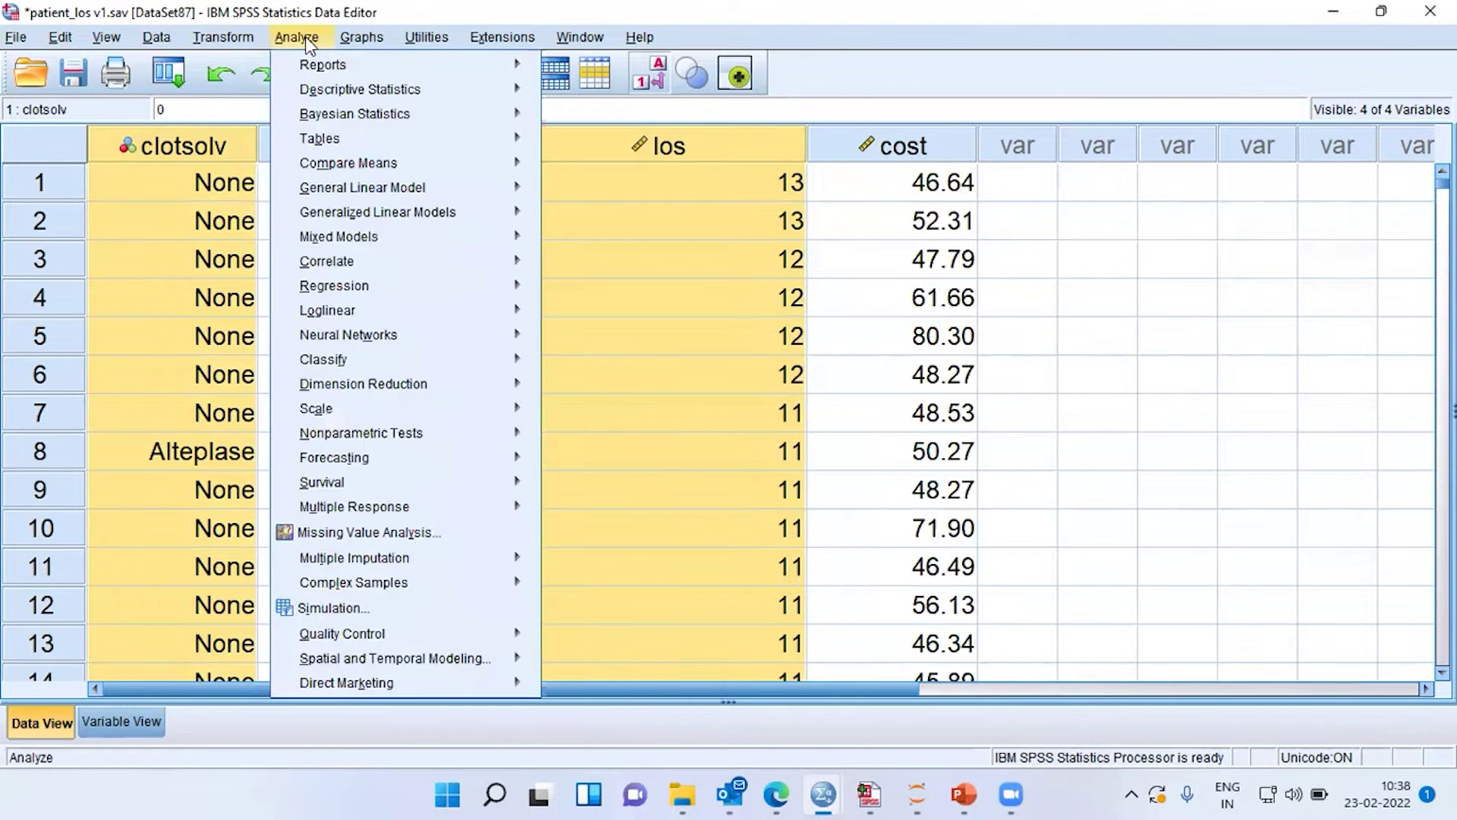
mouse_move(332, 170)
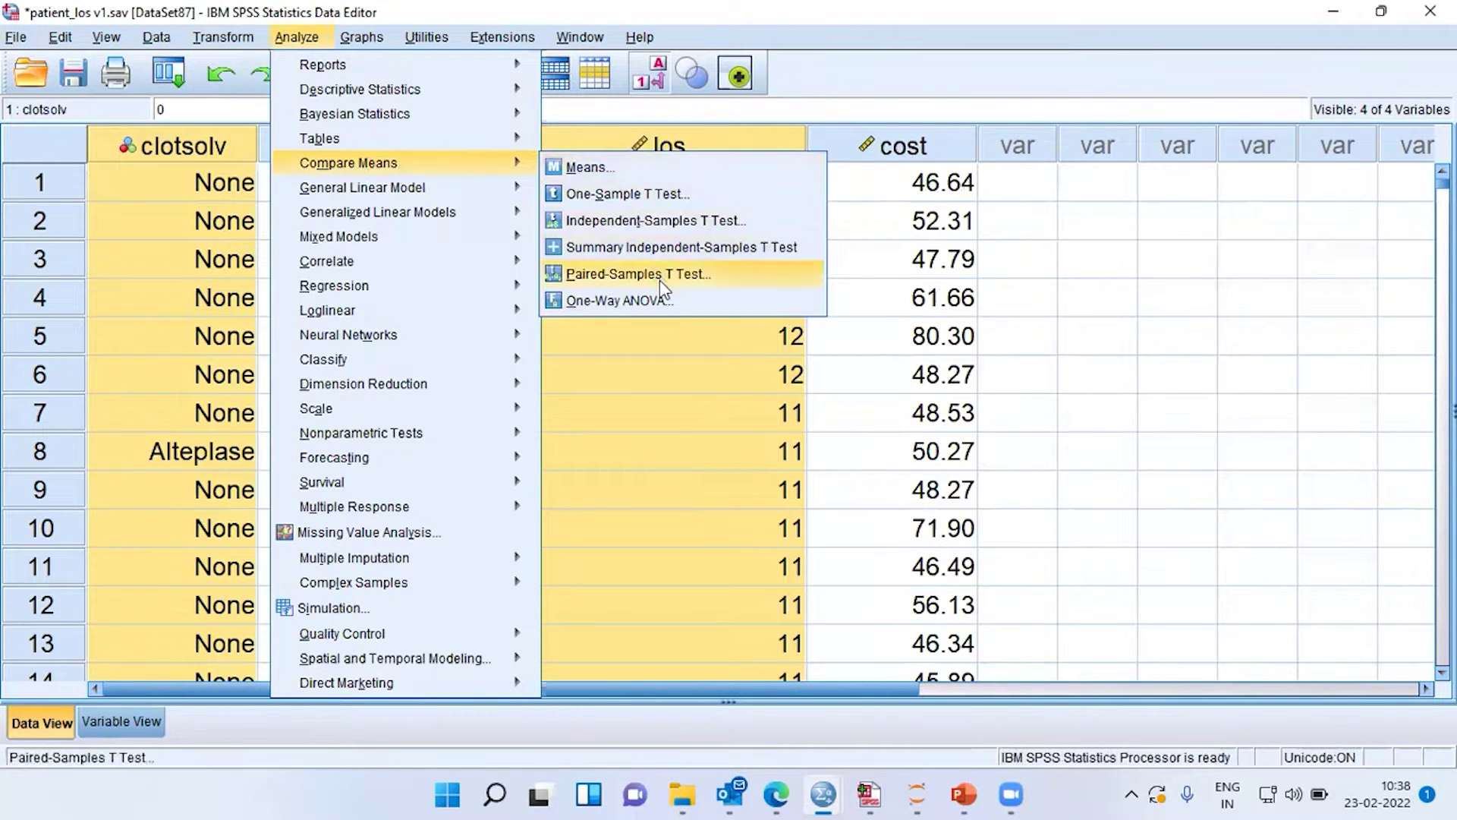
left_click(710, 310)
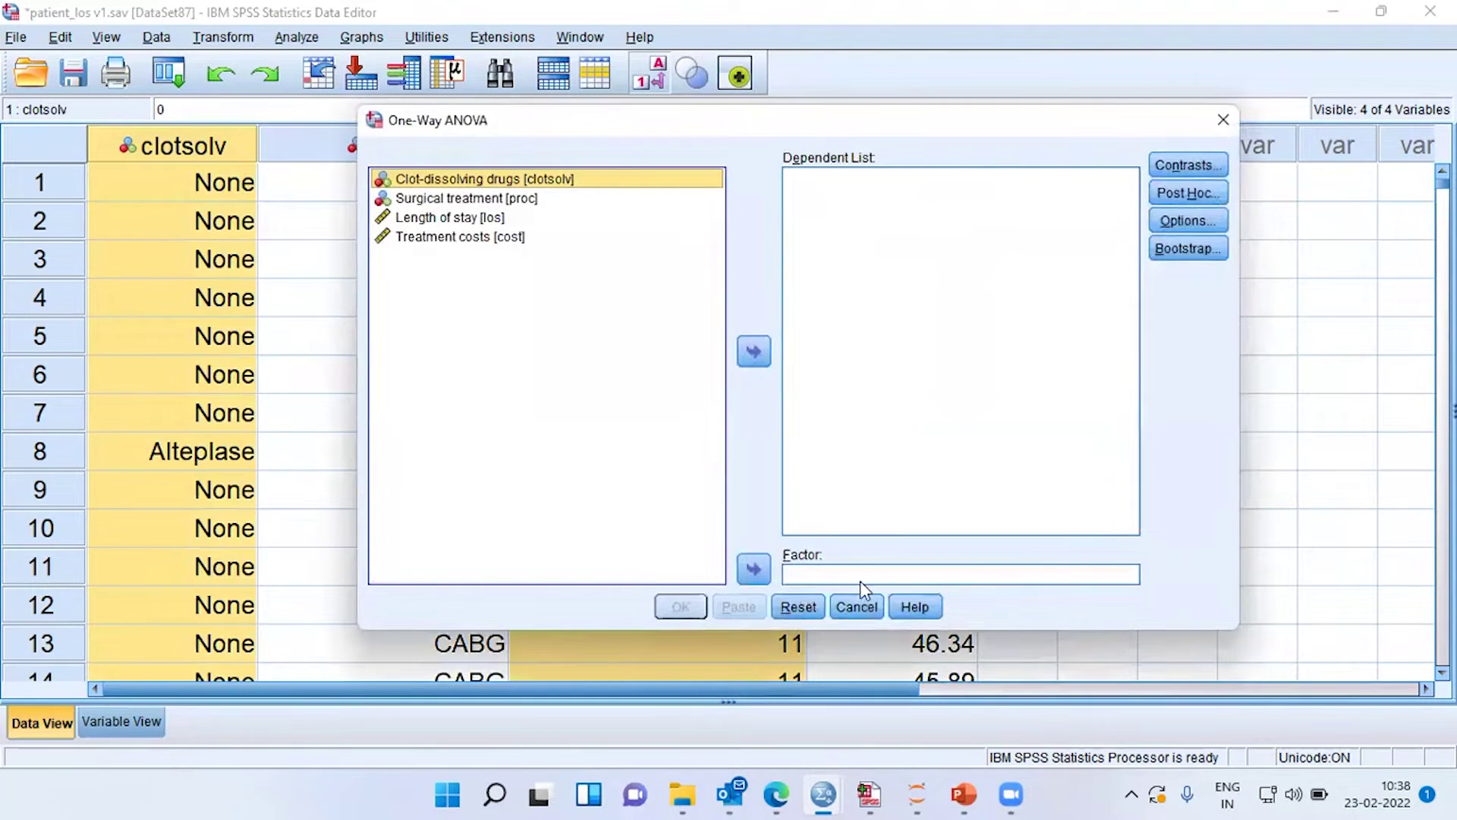
left_click(456, 200)
left_click(468, 236)
left_click(476, 180)
left_click(755, 571)
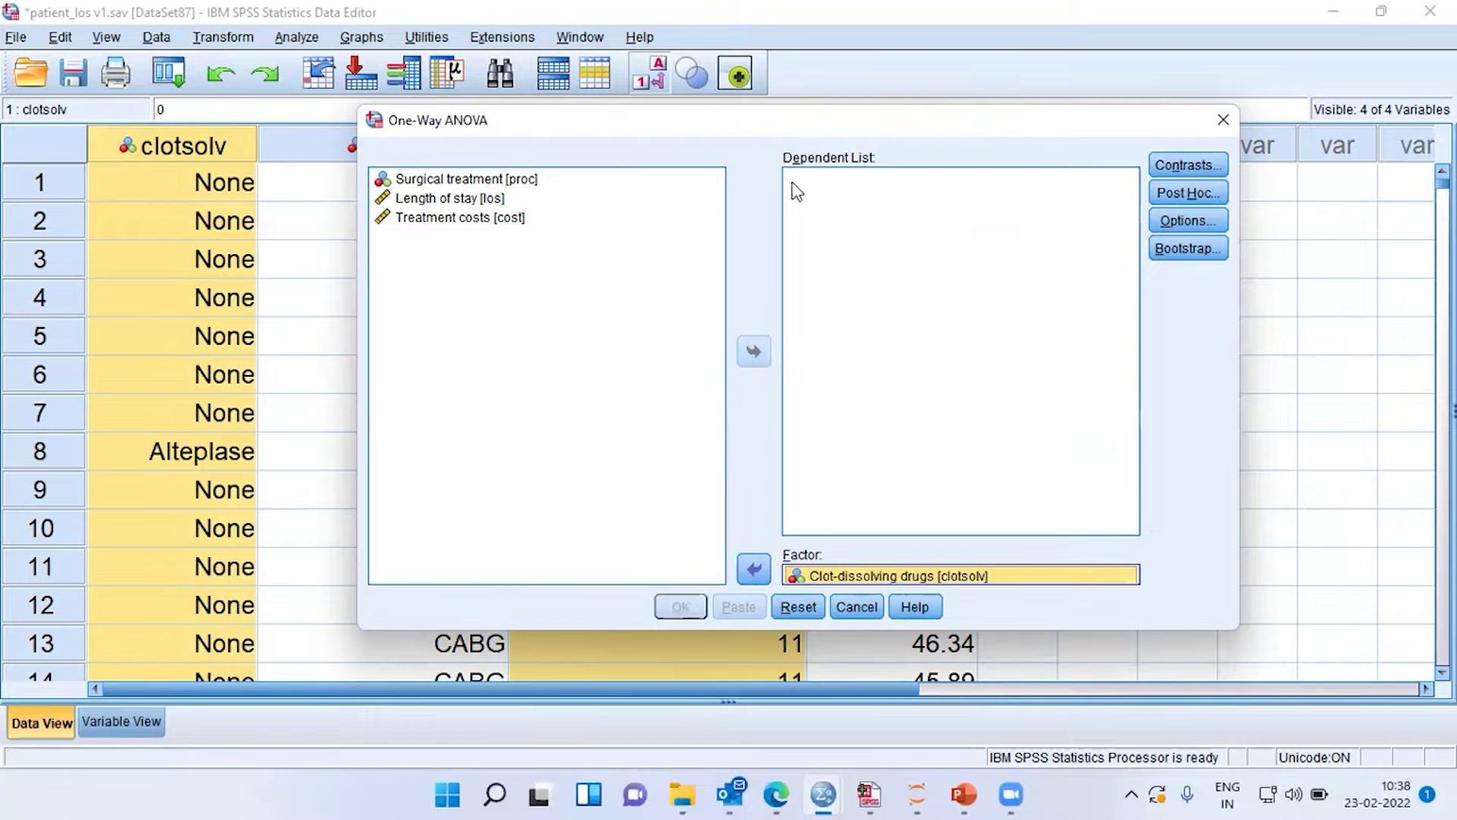
left_click(467, 198)
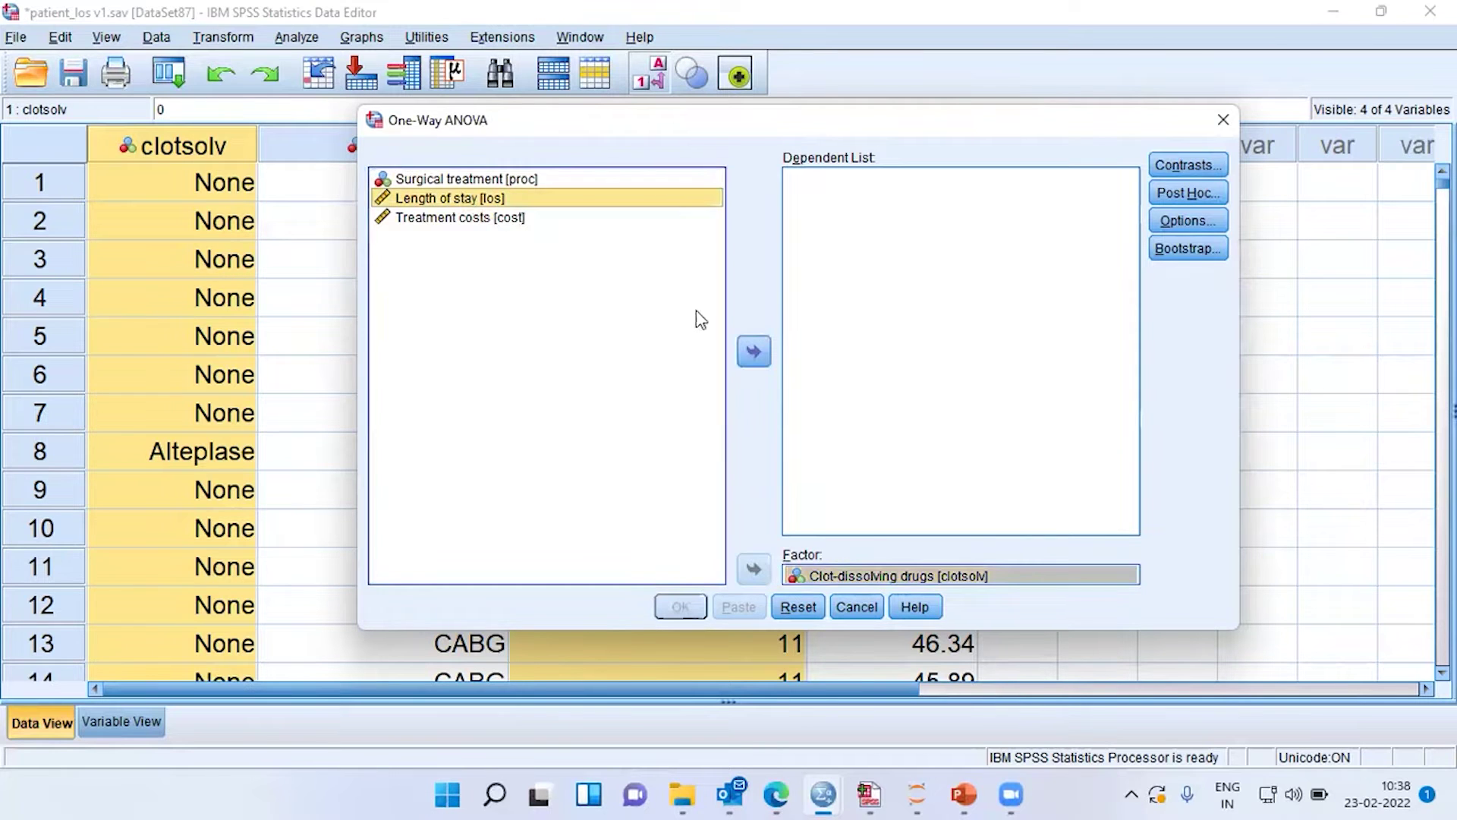
left_click(753, 352)
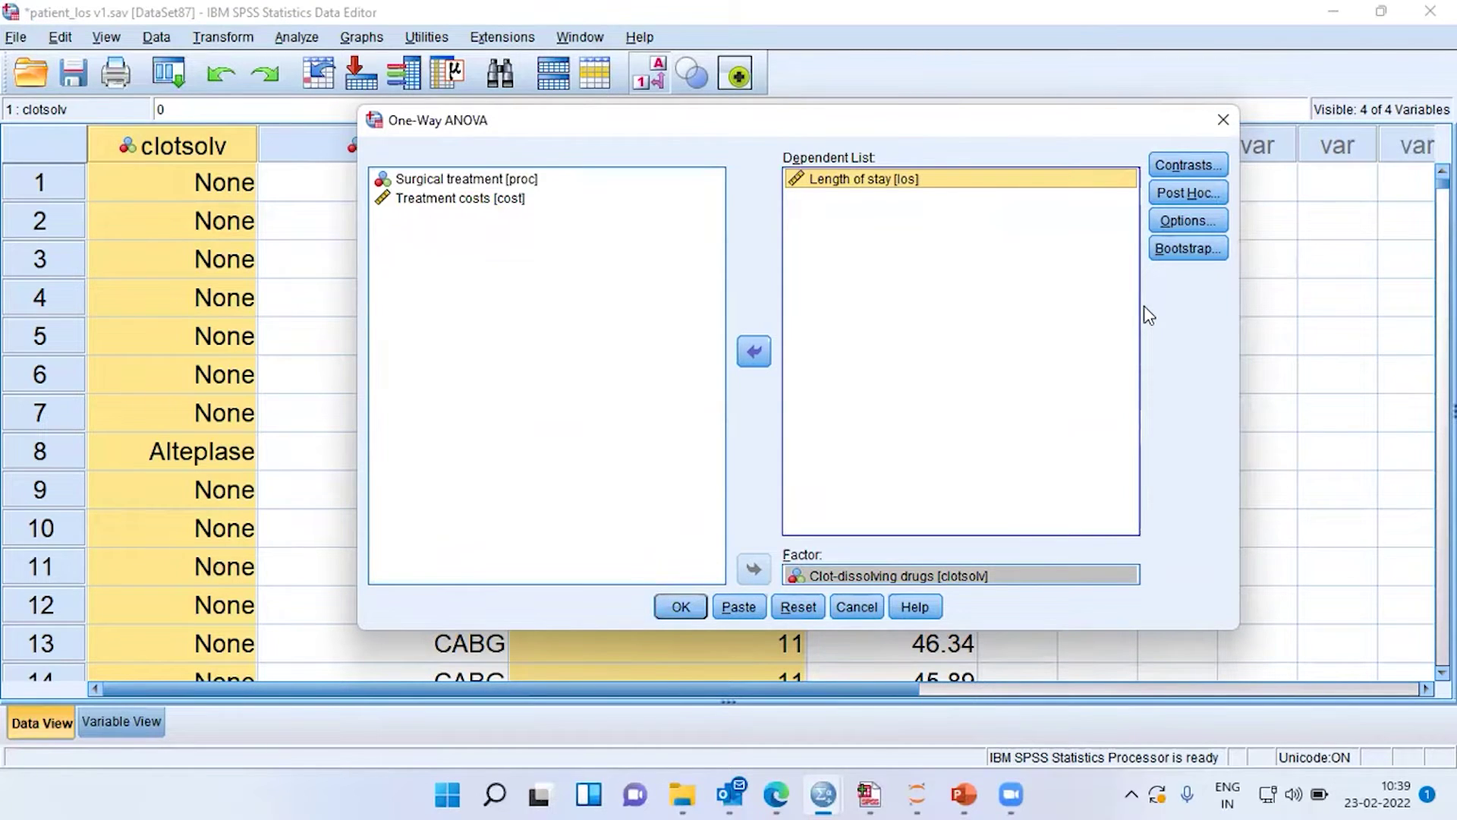
- Include the homogeneity of variance test and the means plot in the One-Way ANOVA options
left_click(1213, 221)
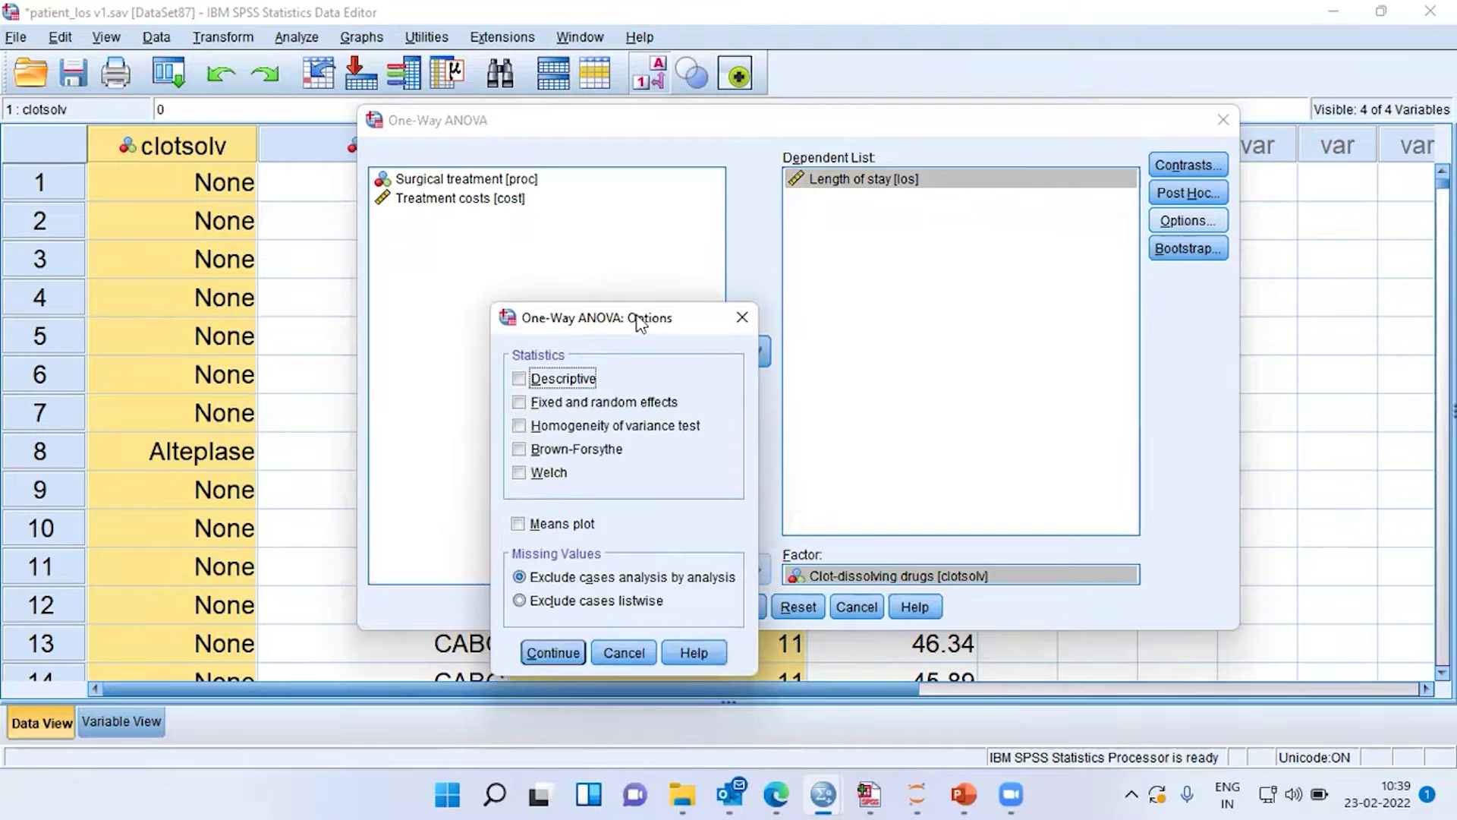
left_click_drag(636, 317, 592, 116)
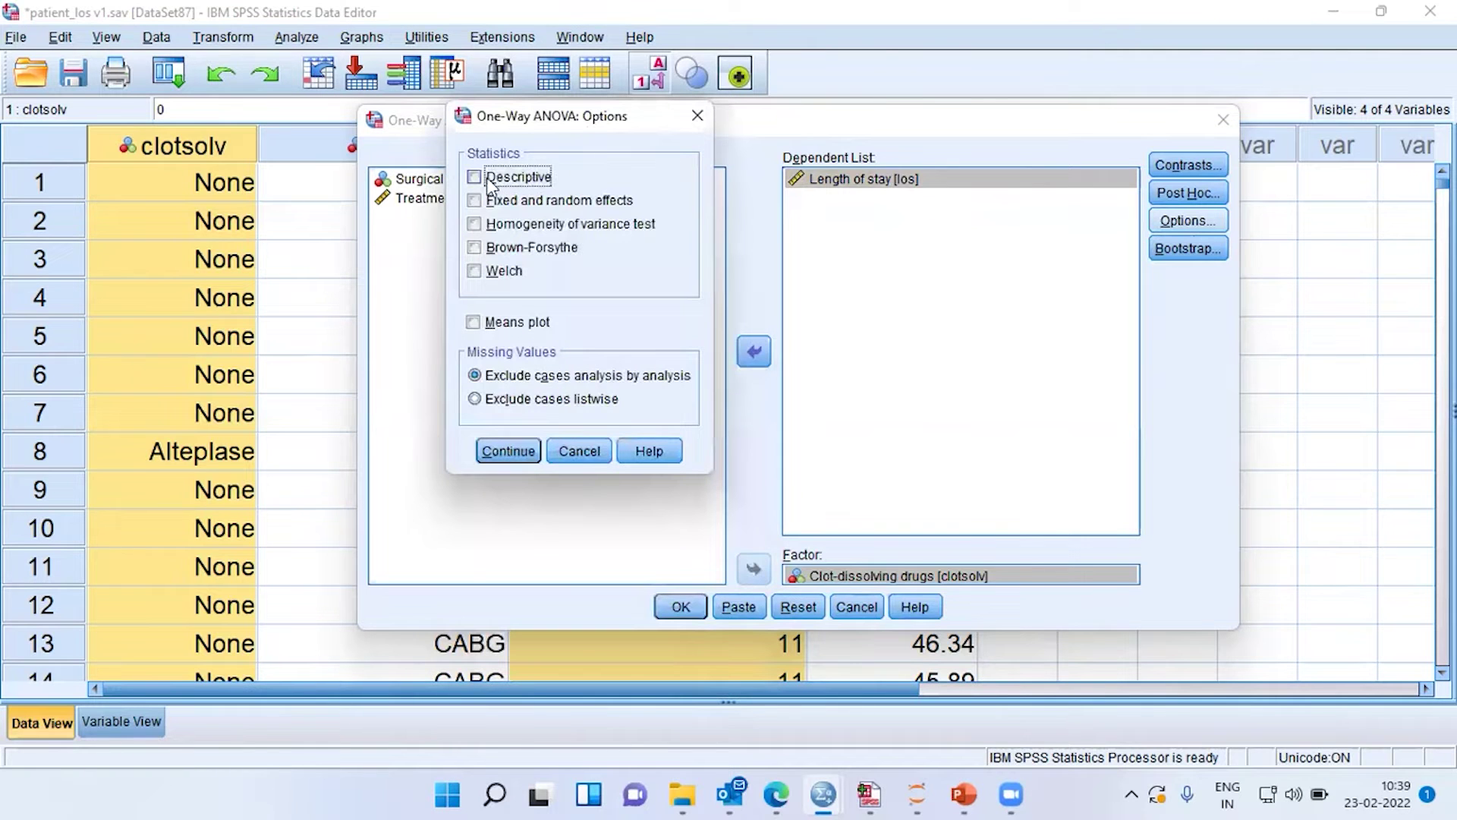
left_click(475, 224)
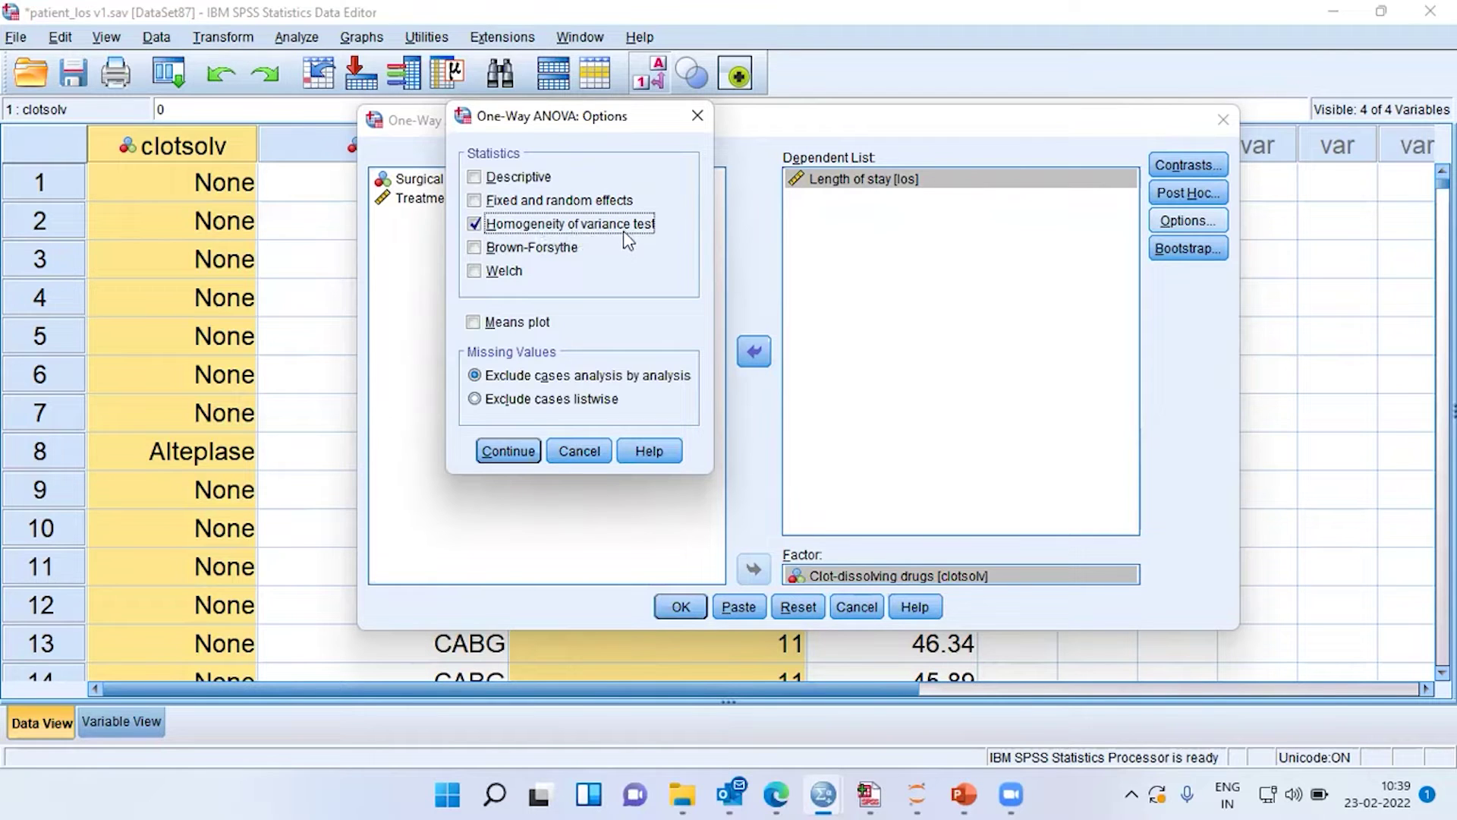
left_click(474, 325)
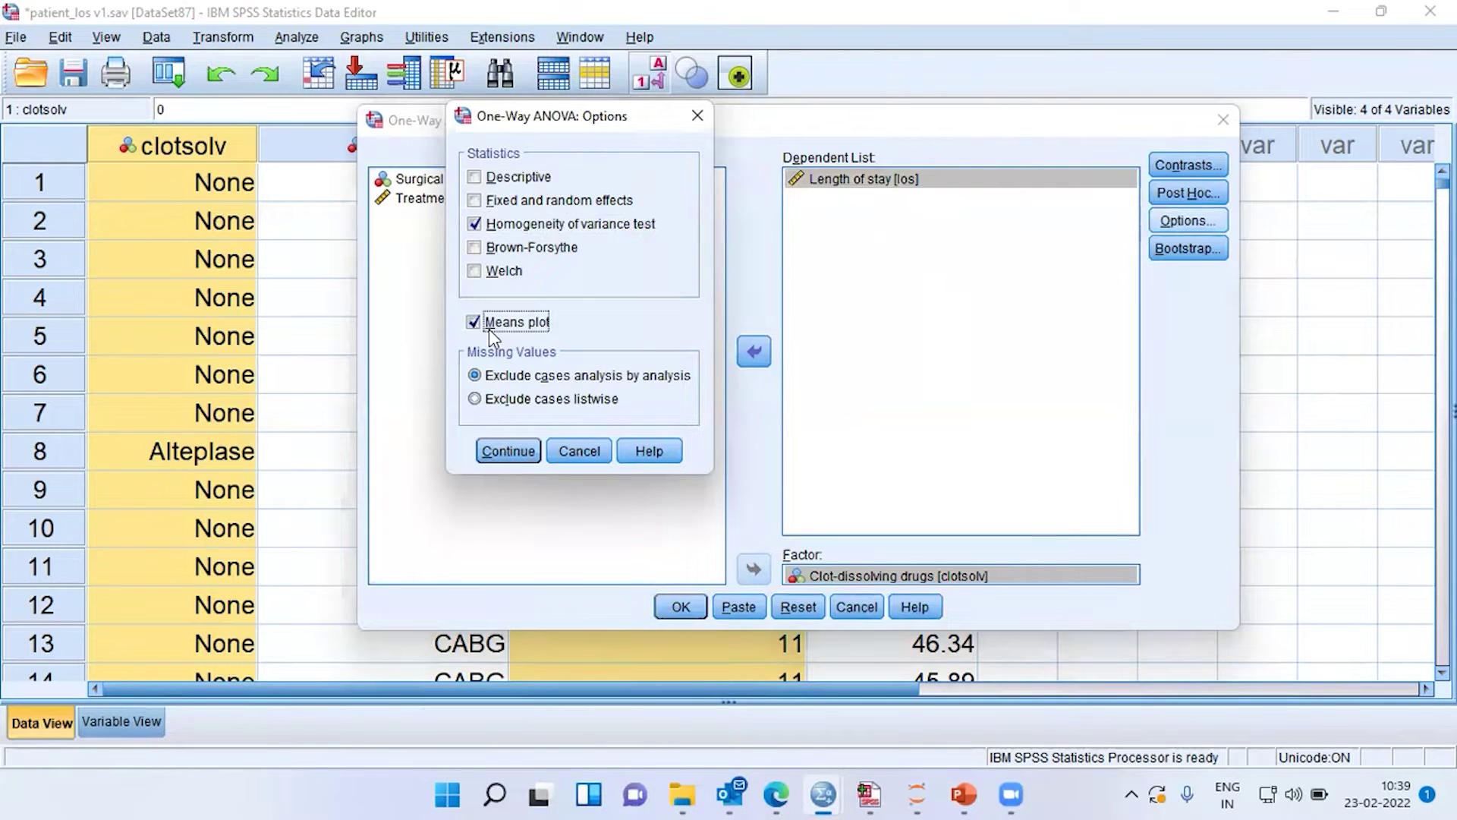
left_click(508, 451)
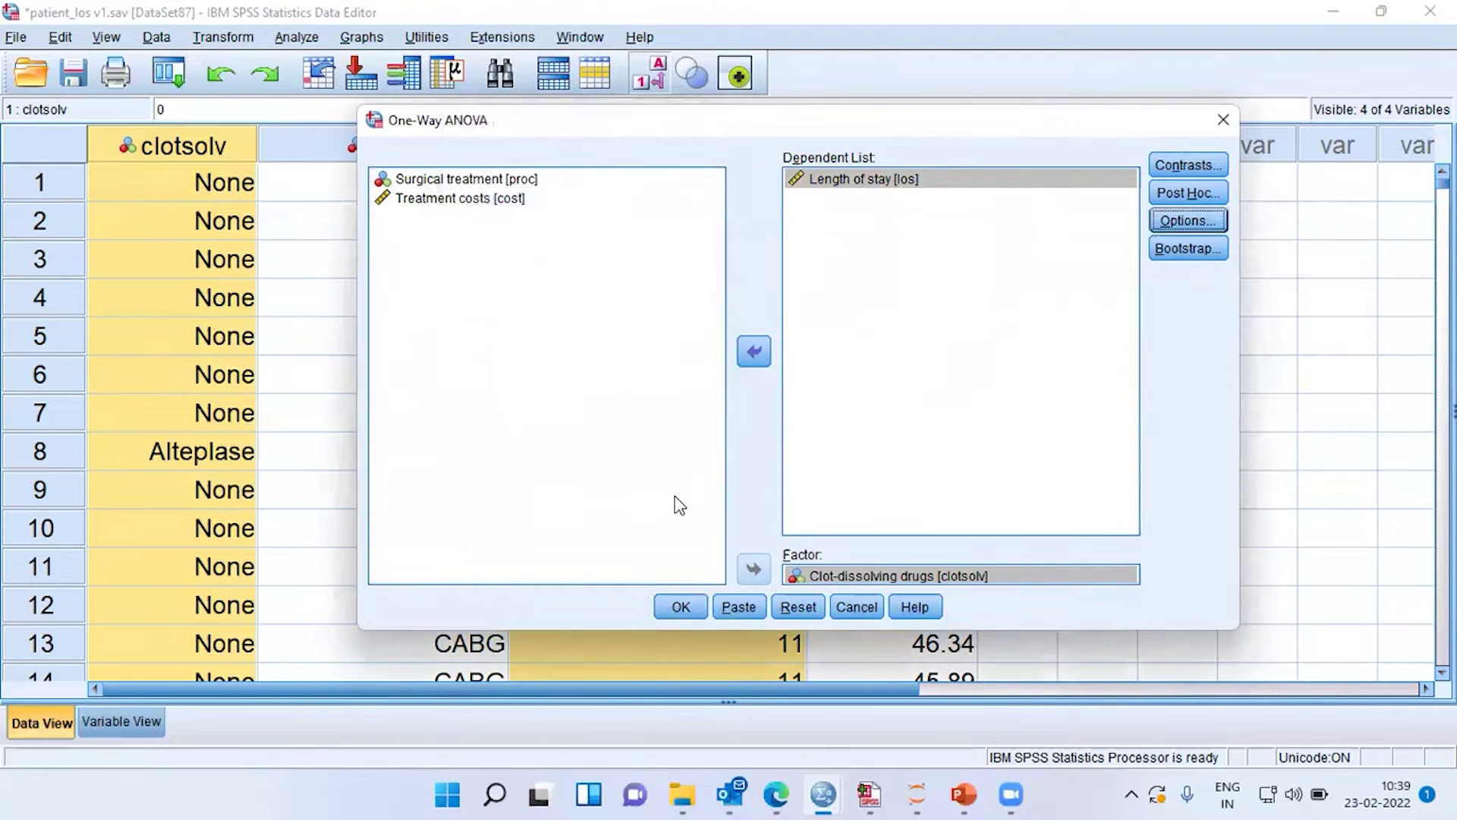
- Run the One-Way ANOVA and examine the Test of Homogeneity of Variances and ANOVA tables in the output
left_click(867, 186)
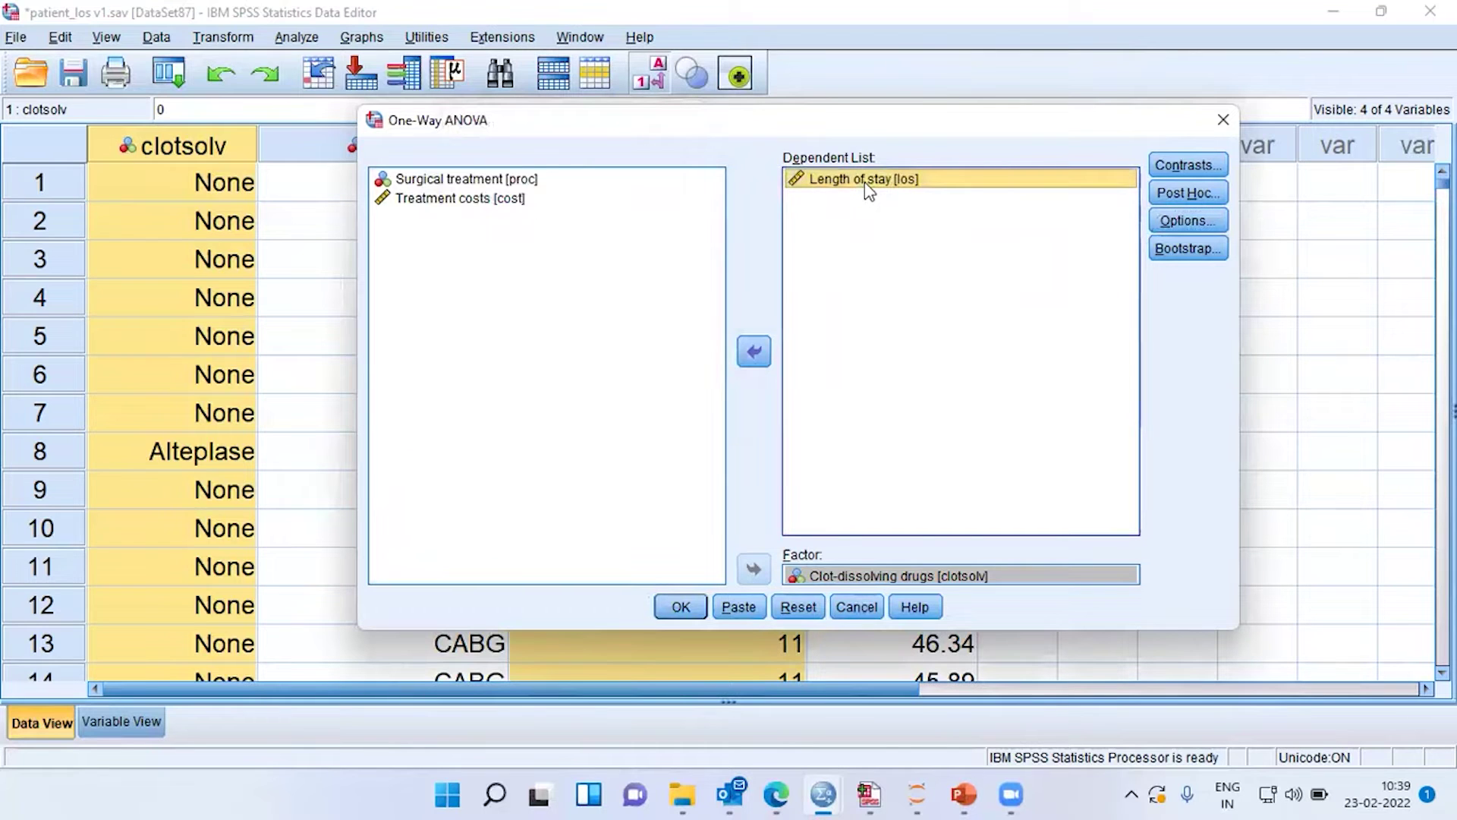
left_click(841, 577)
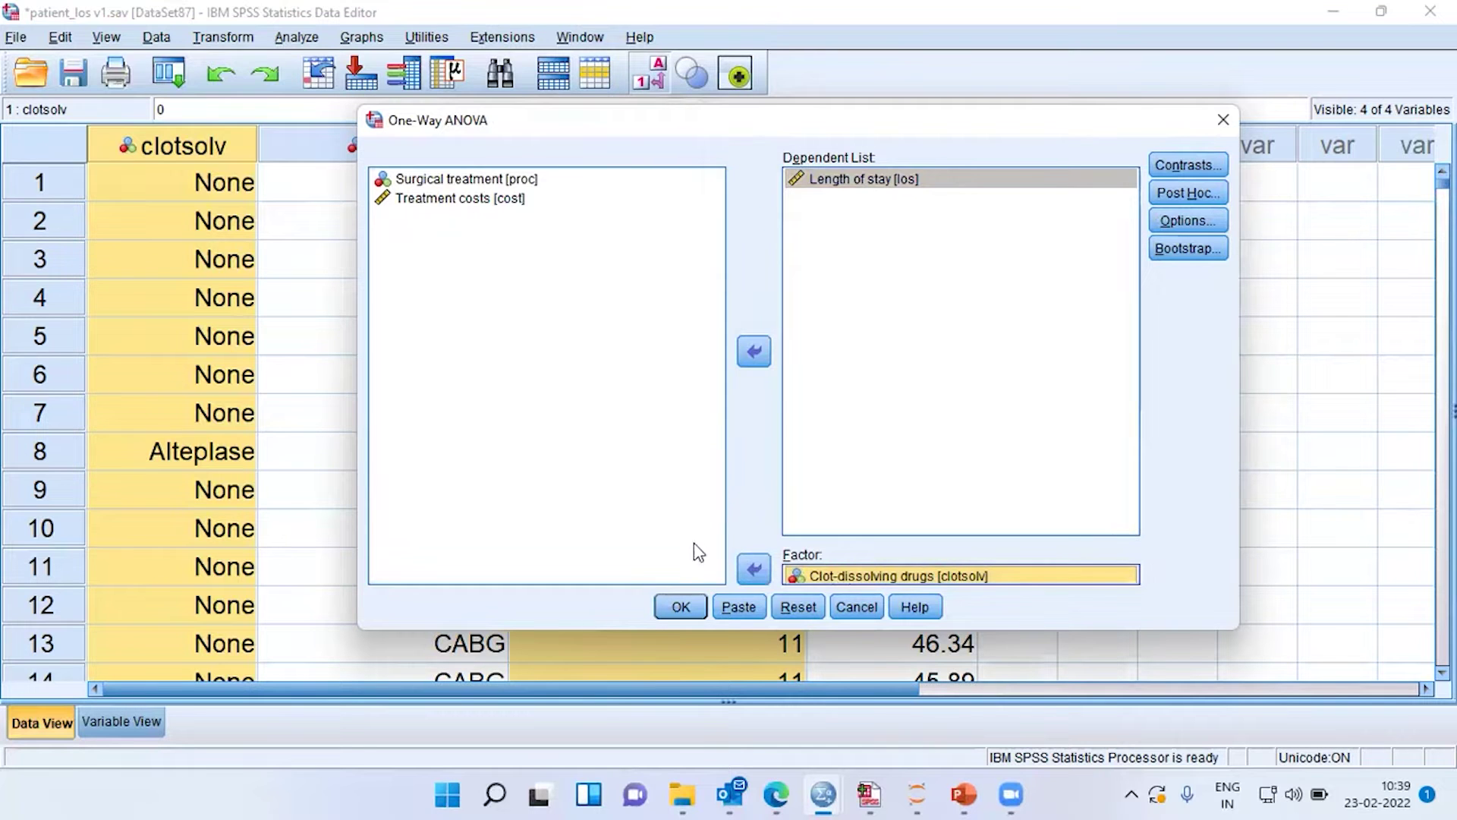
left_click(681, 607)
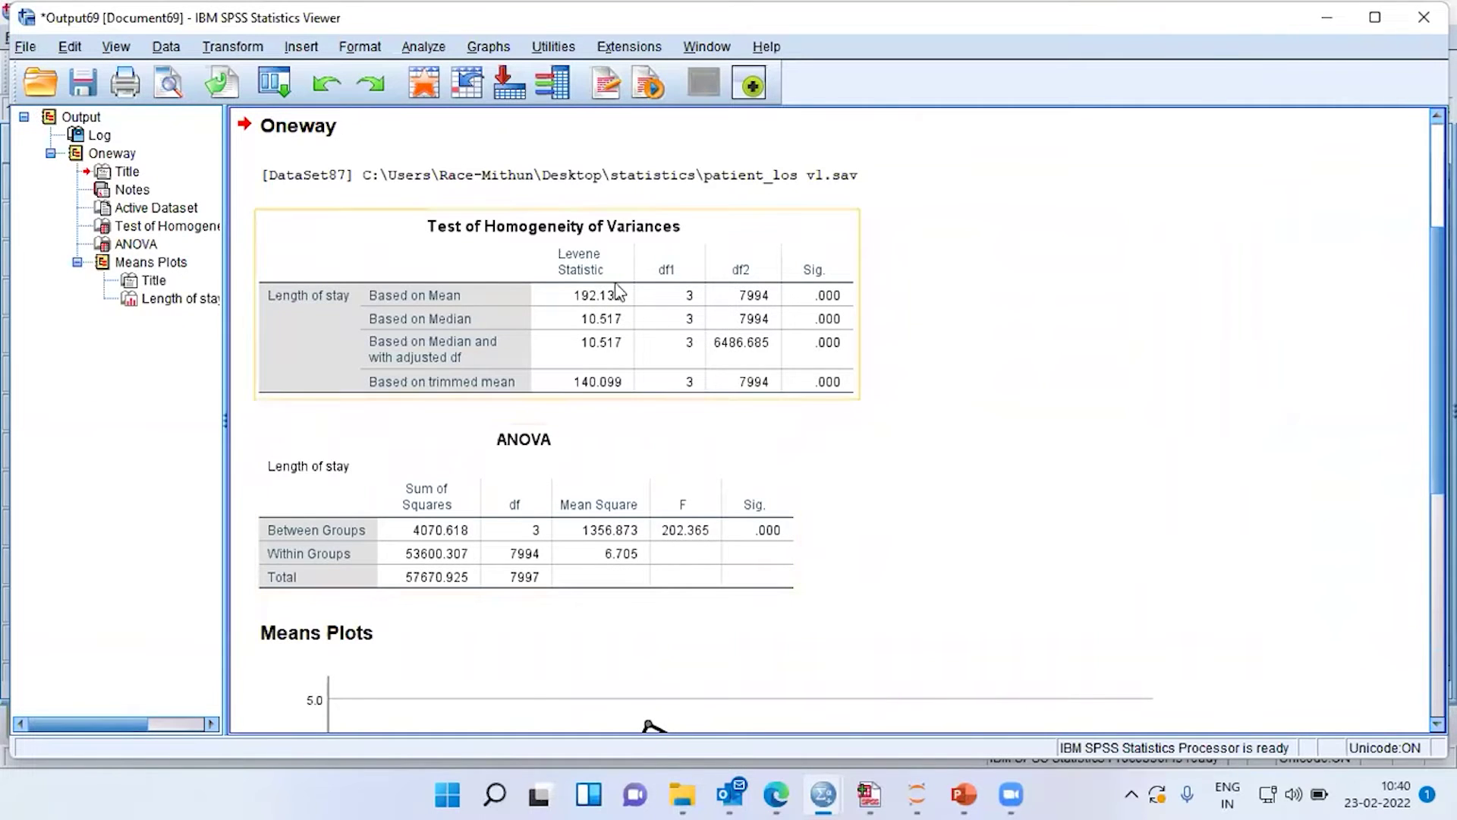
left_click(561, 270)
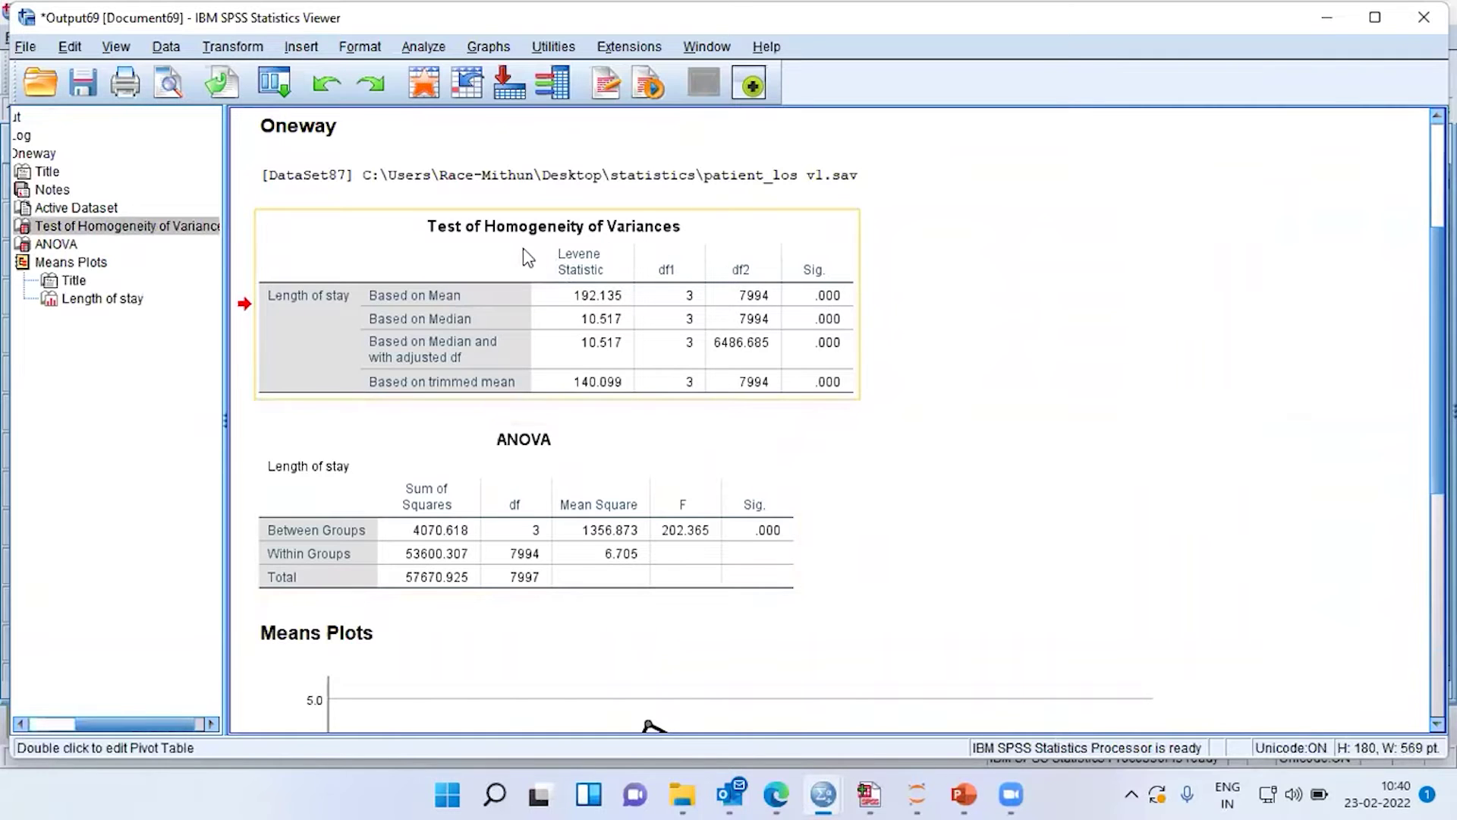
left_click(589, 464)
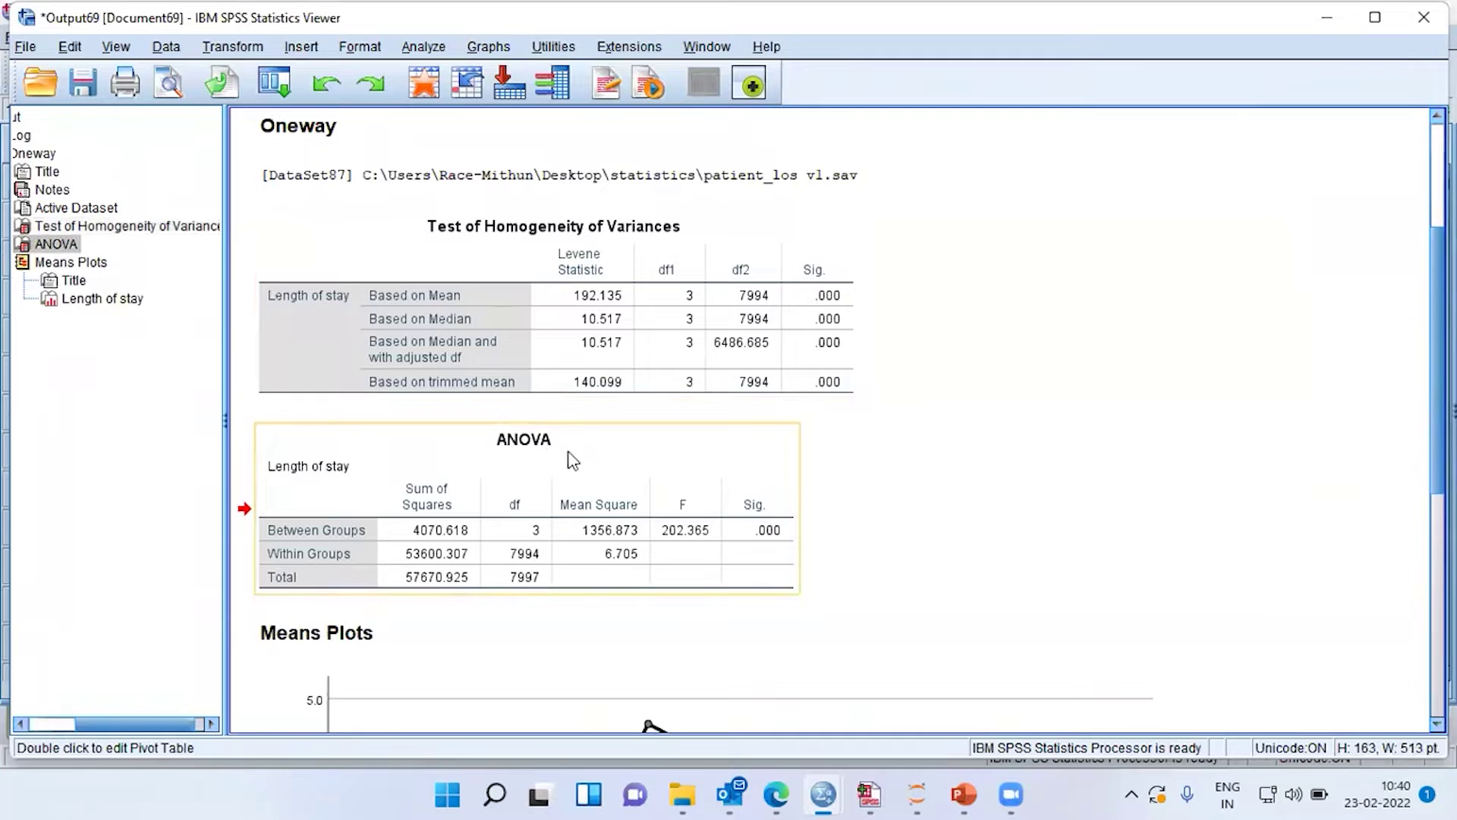
- Examine the means plot of length of stay, comparing the points for None, Streptokinase, Reteplase and Alteplase
scroll(587, 459, "down", 6)
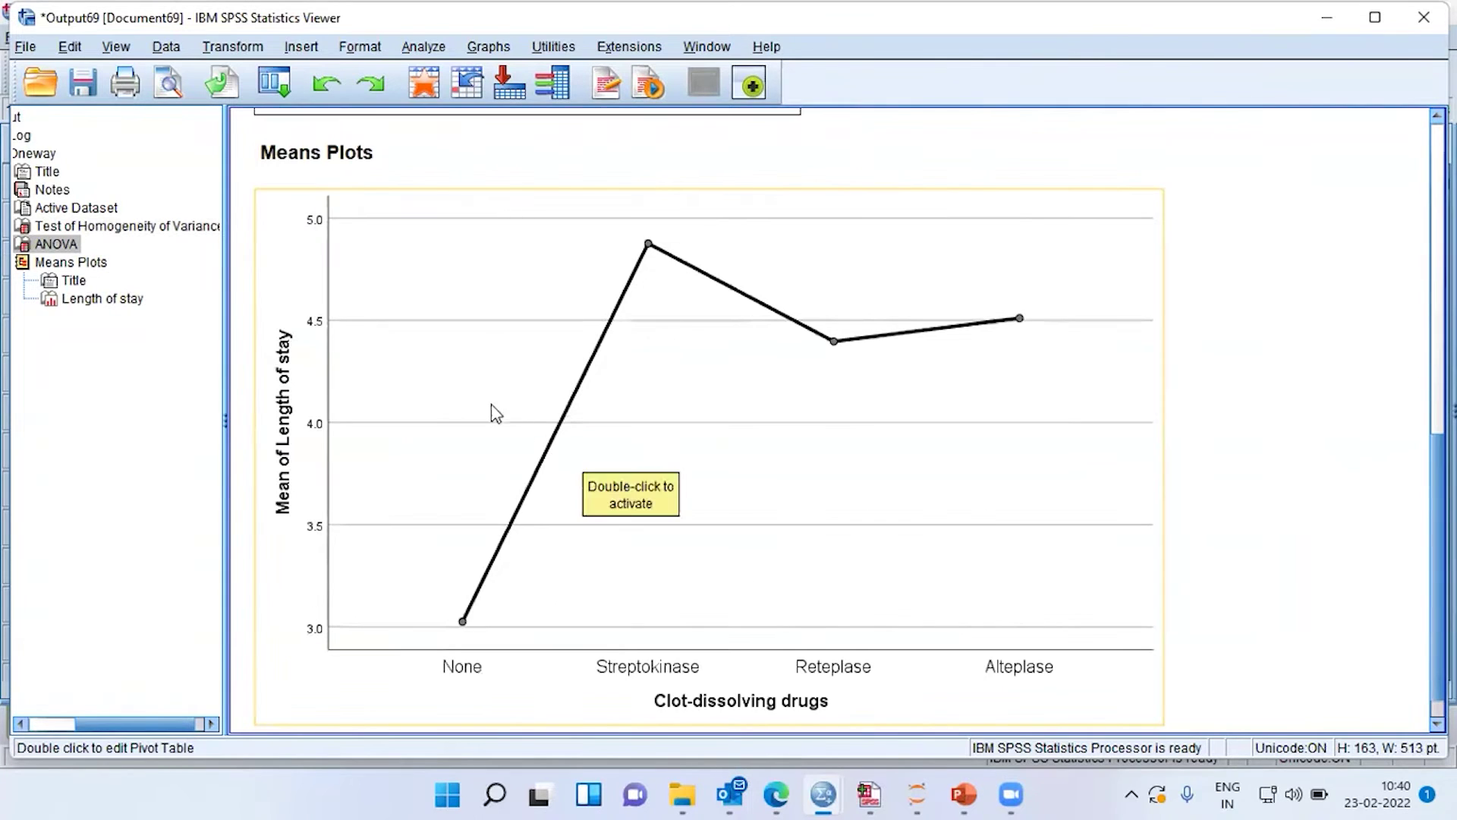
left_click(436, 340)
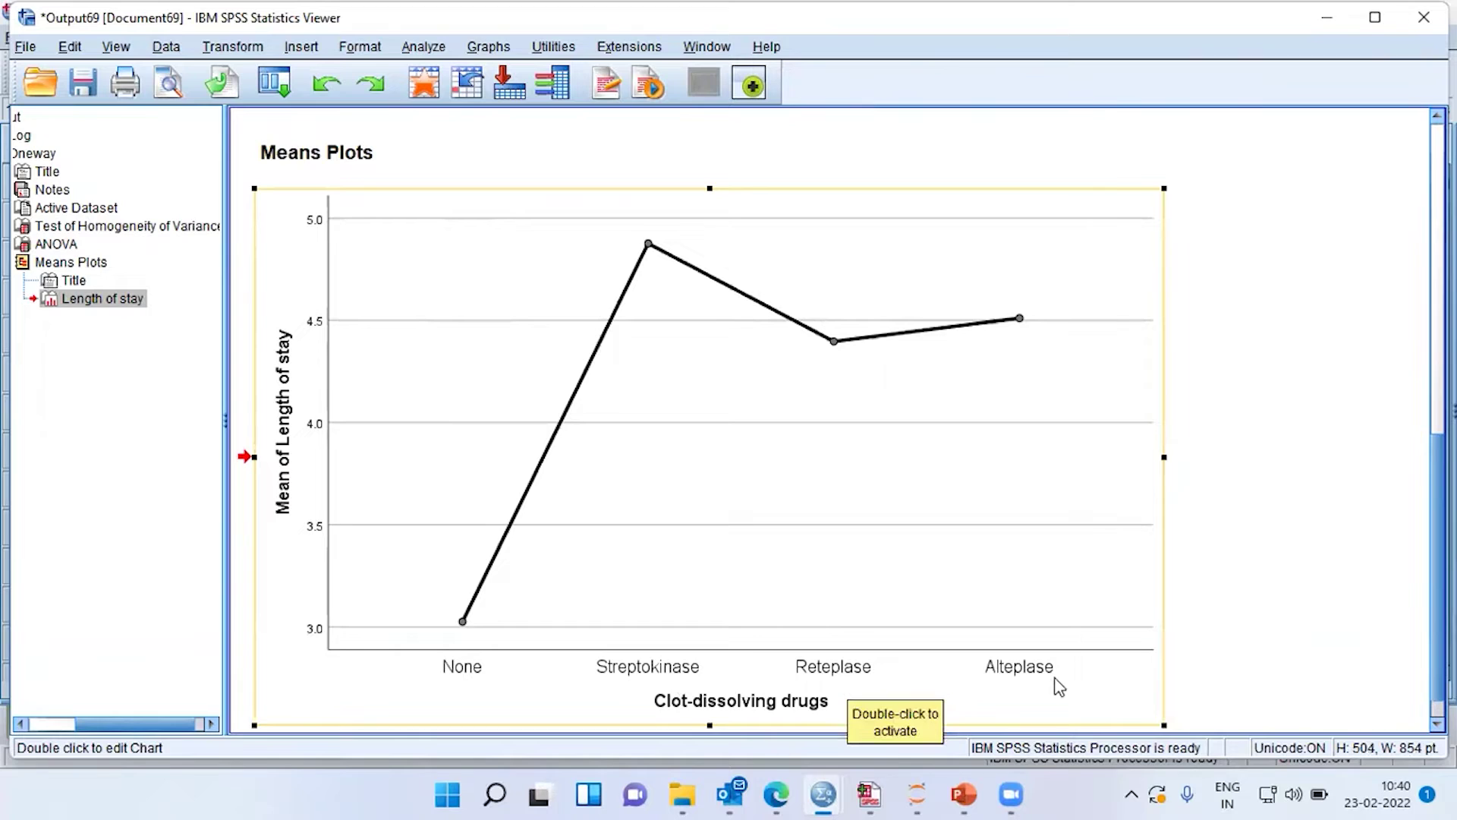
left_click(1012, 687)
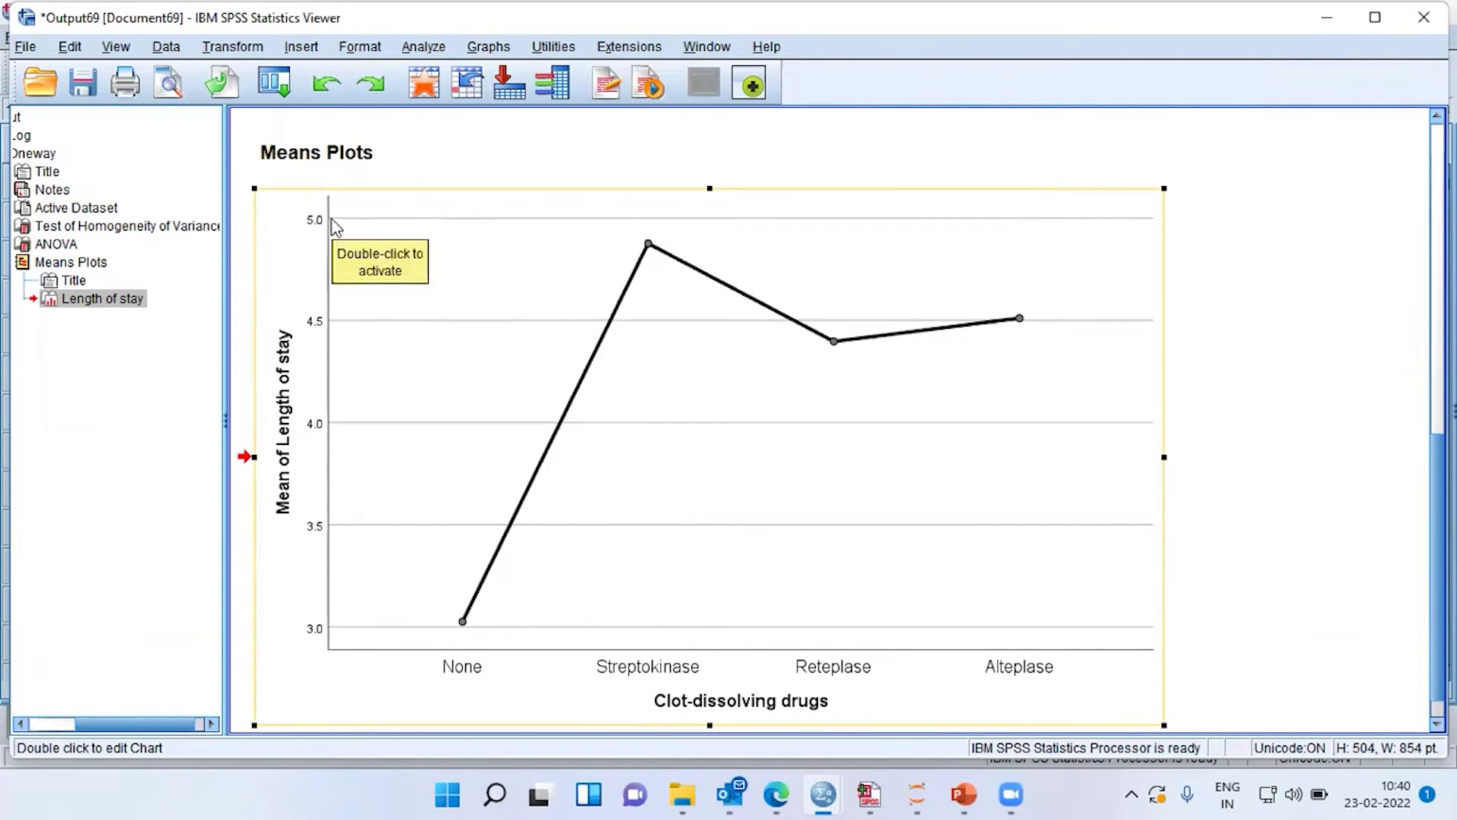
left_click(465, 630)
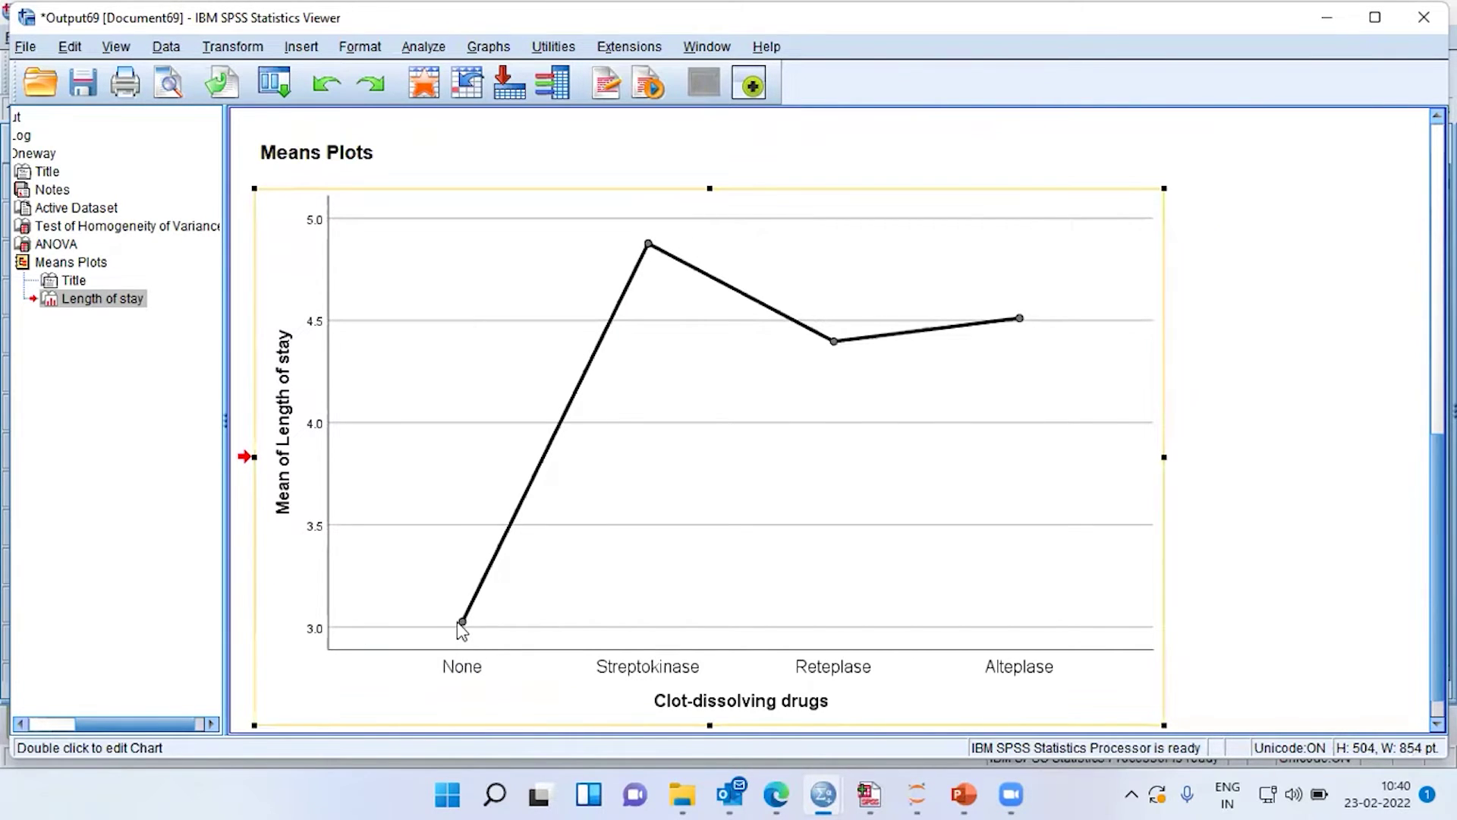
left_click(460, 629)
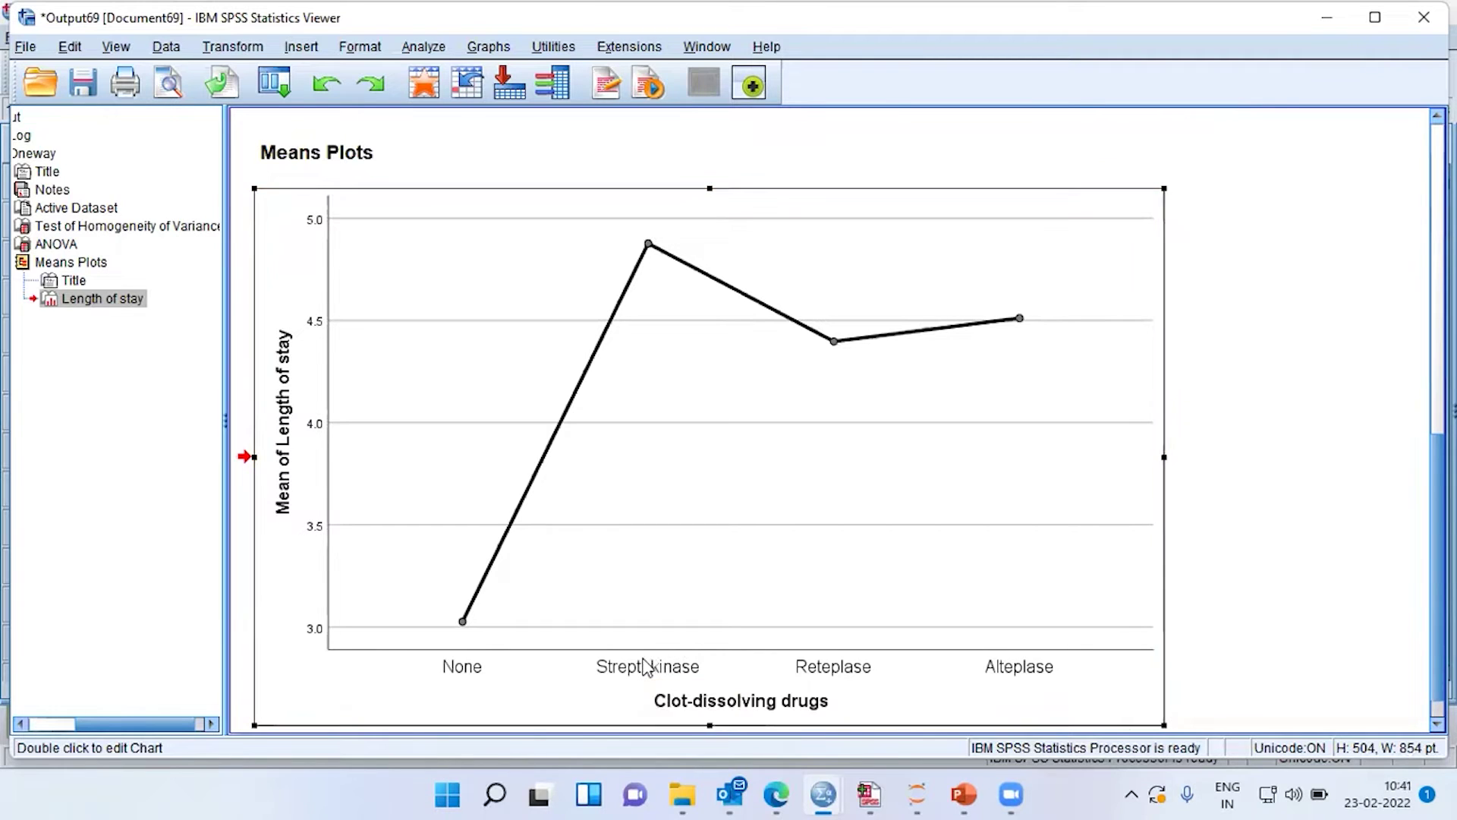
left_click(652, 247)
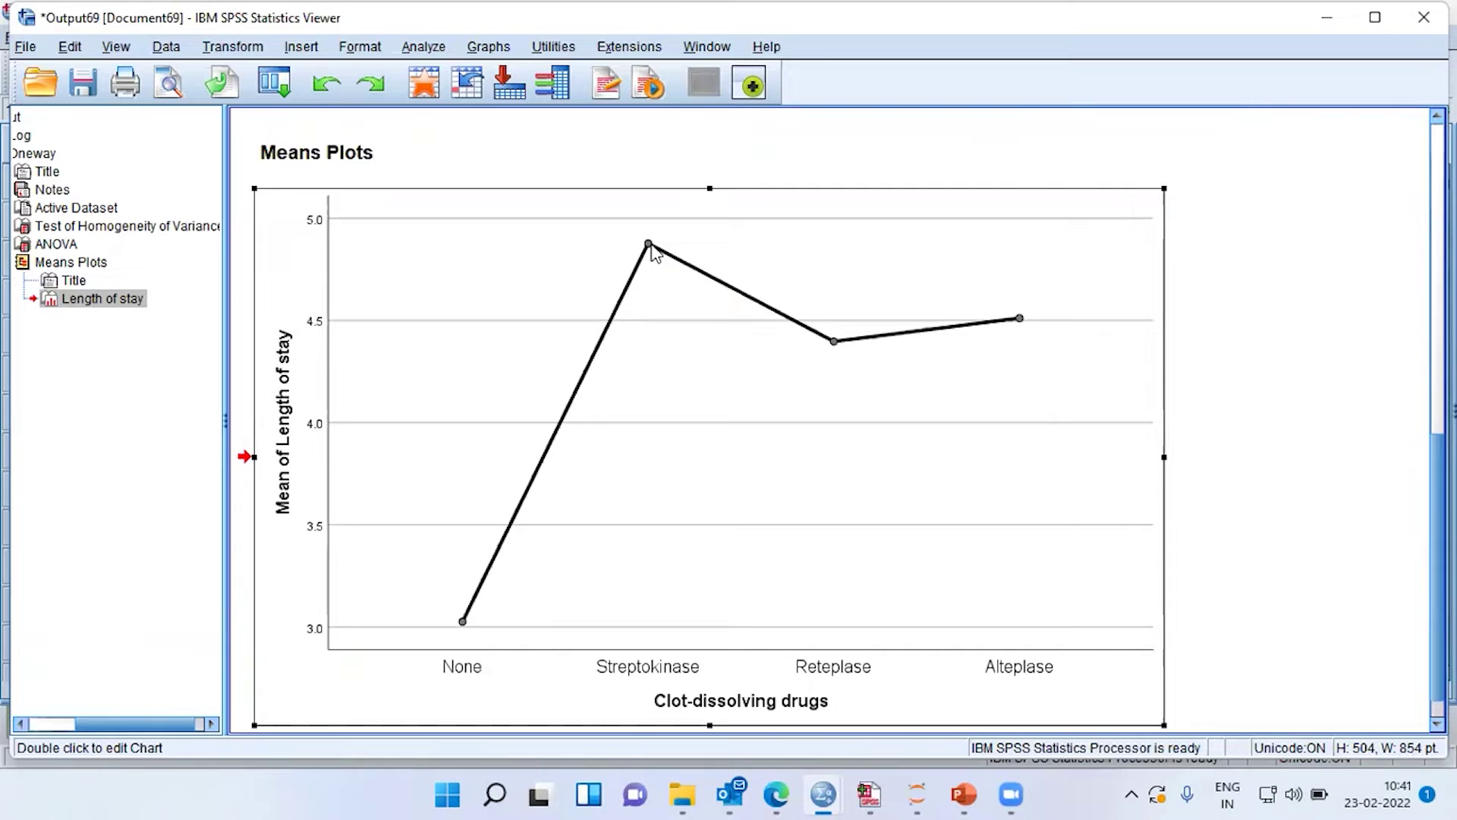
left_click(751, 332)
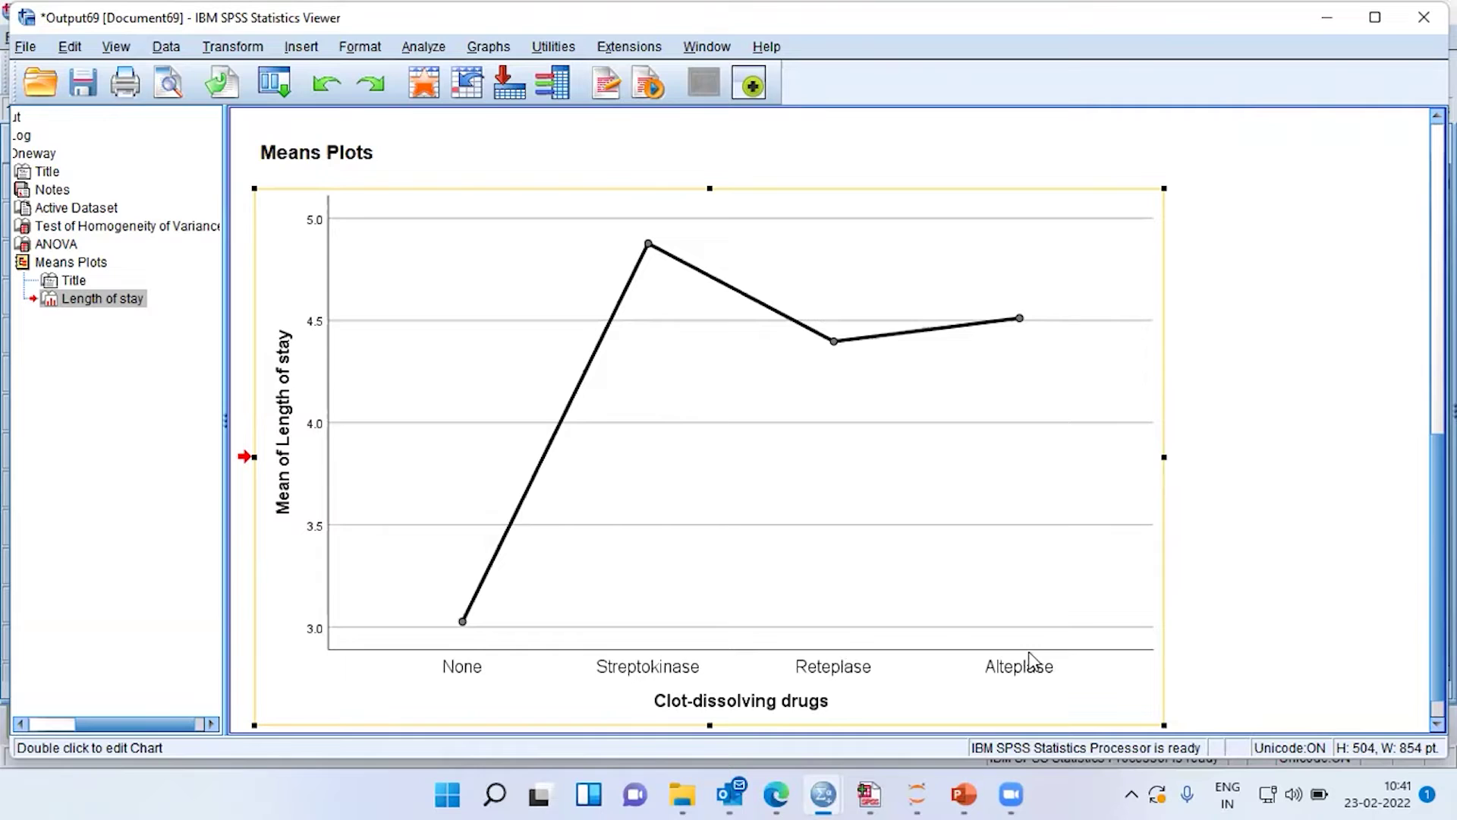
left_click(835, 345)
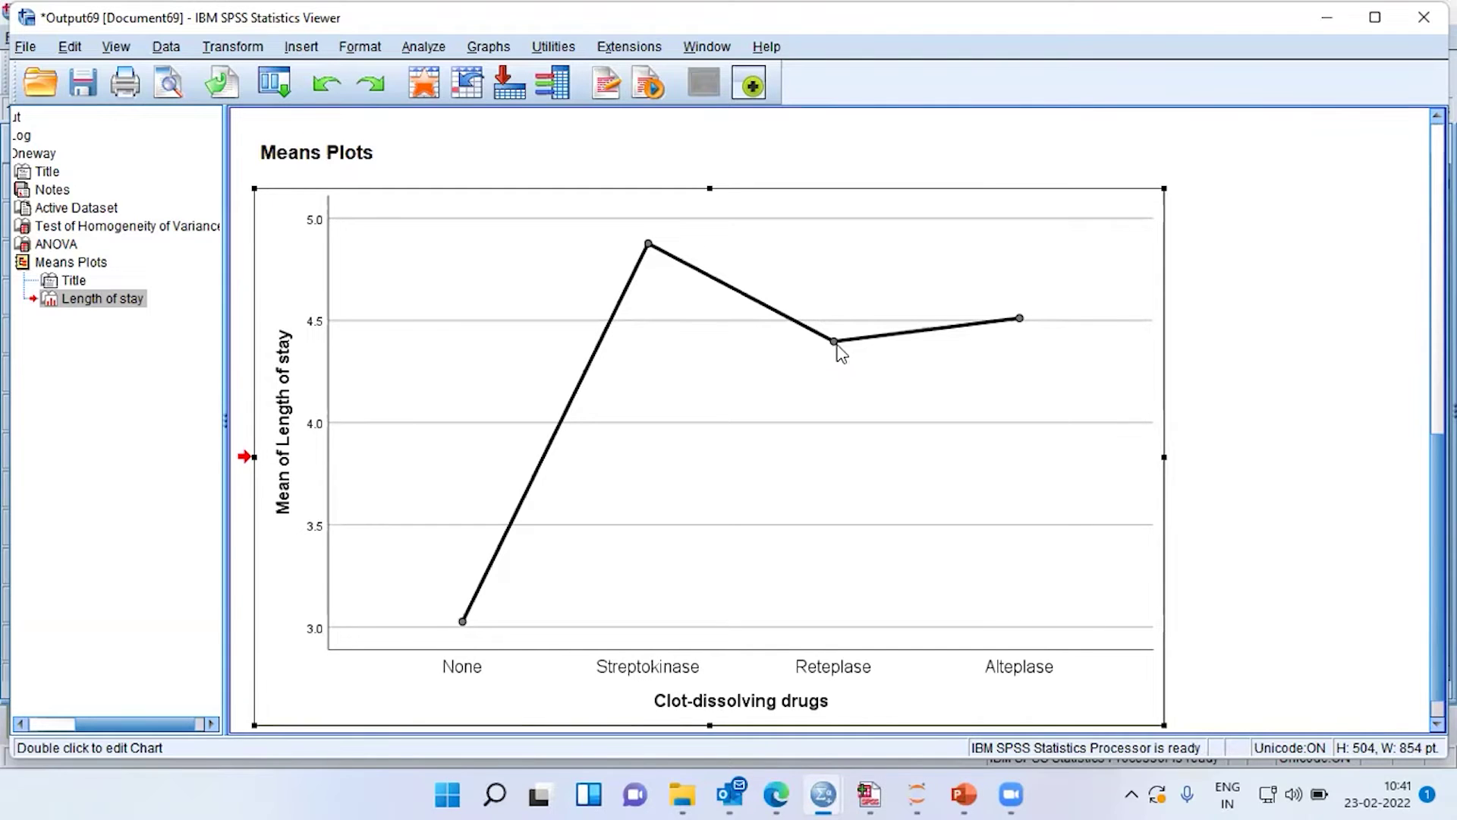
left_click(988, 393)
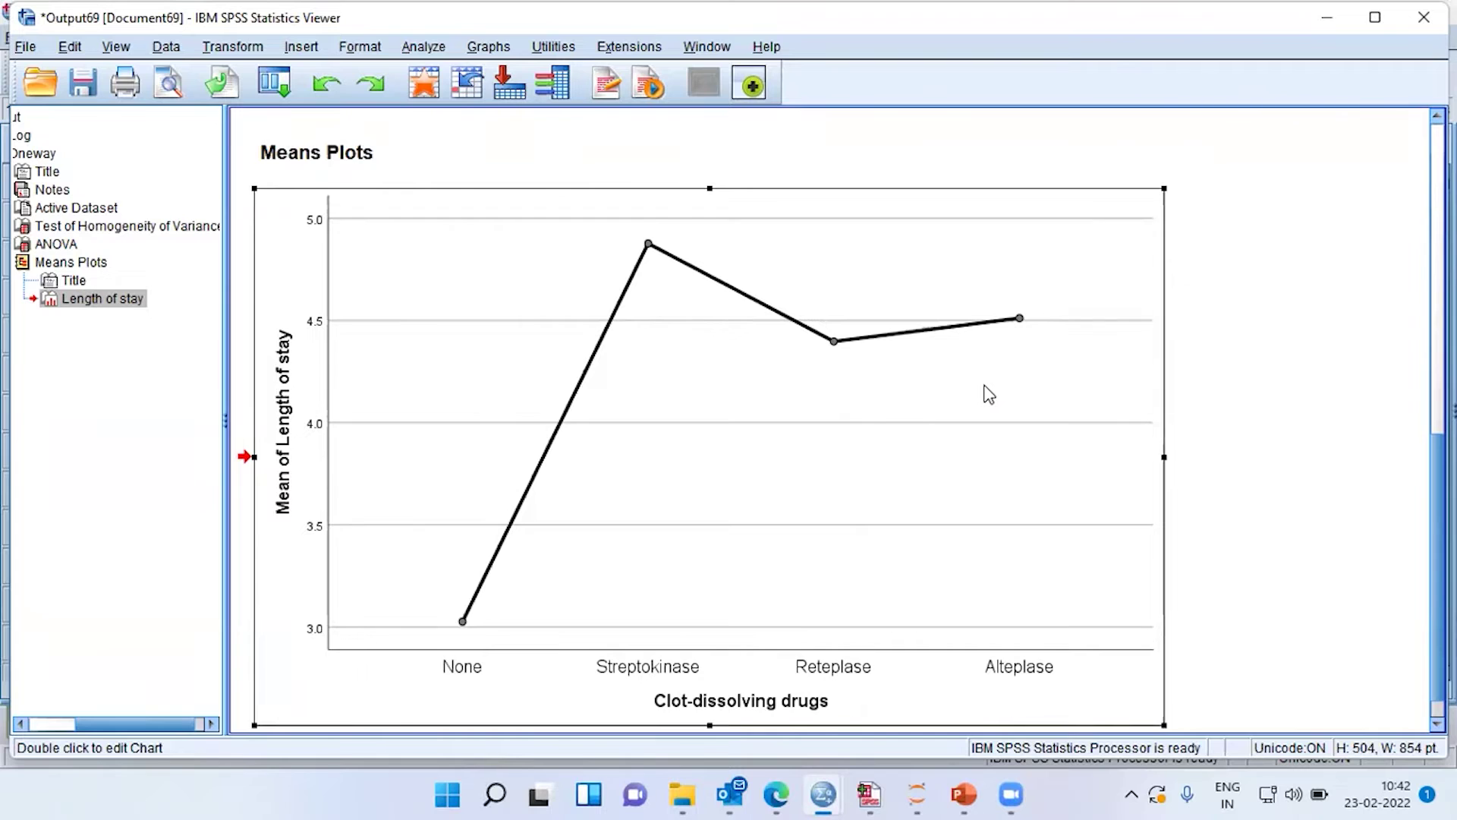
- Review the significance values in the ANOVA table and the Levene statistics in the Test of Homogeneity of Variances table
scroll(989, 395, "up", 3)
left_click(701, 379)
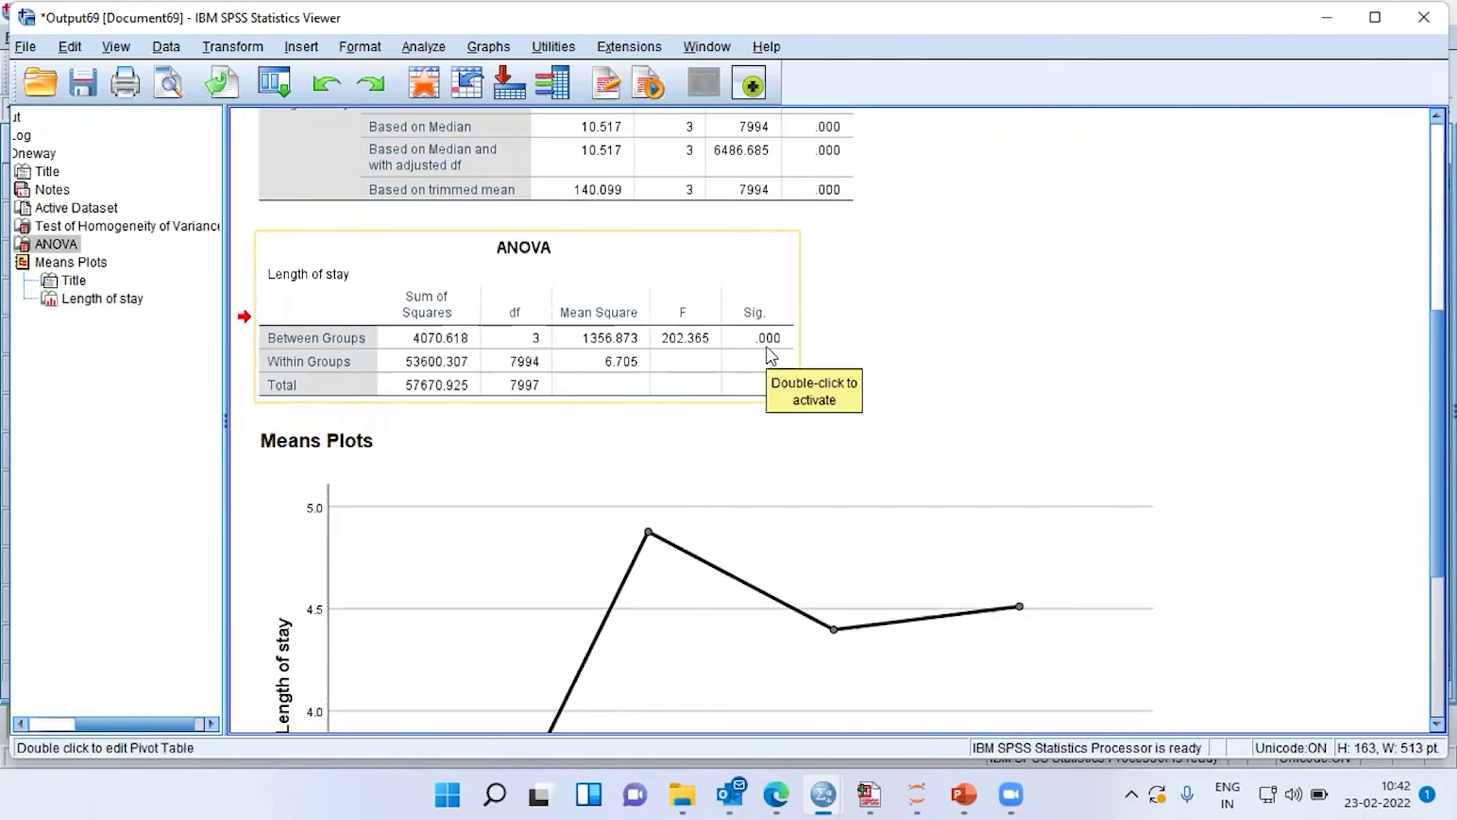
scroll(769, 356, "up", 3)
left_click(730, 322)
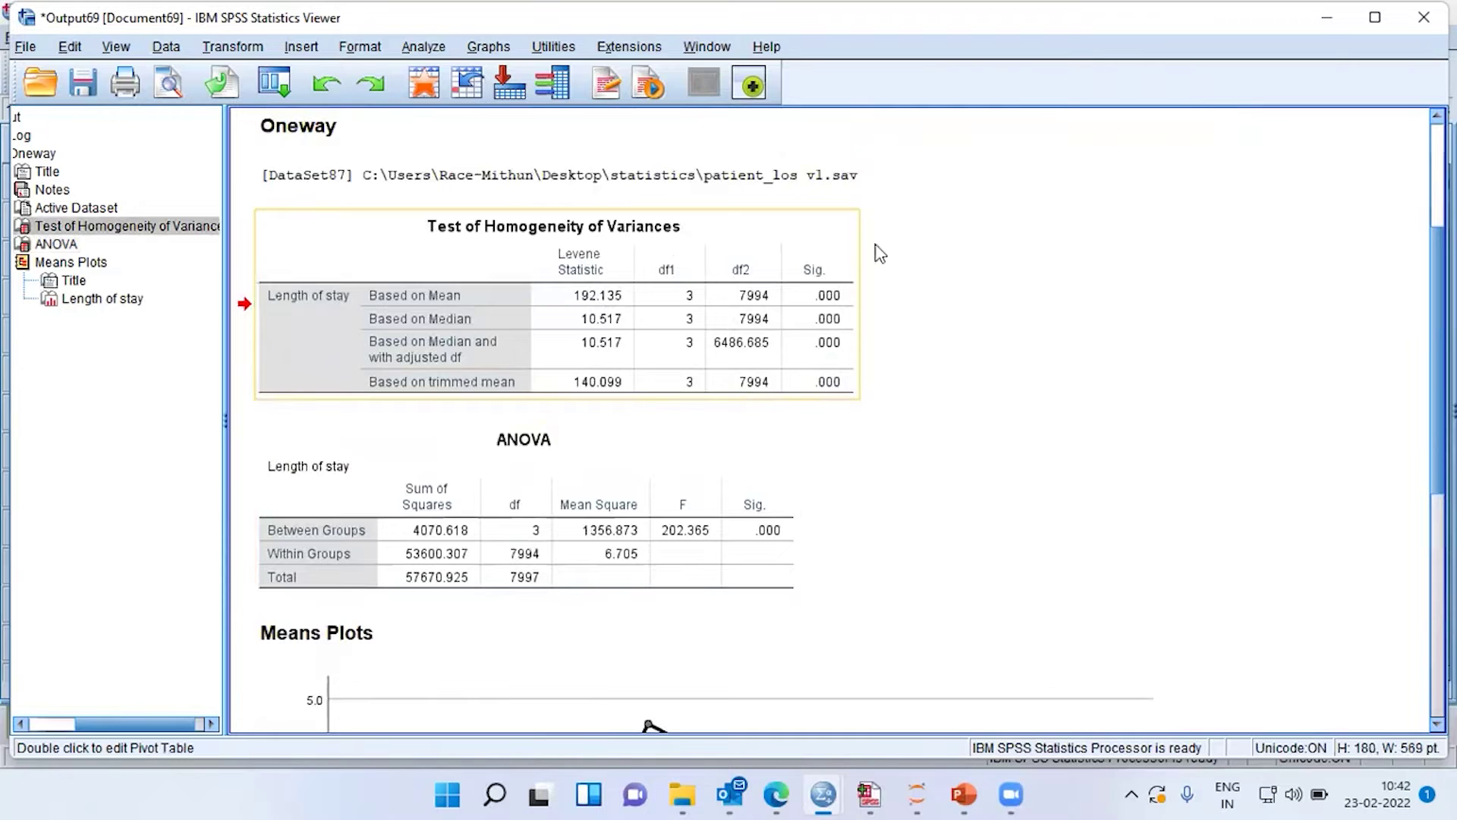
left_click(1054, 271)
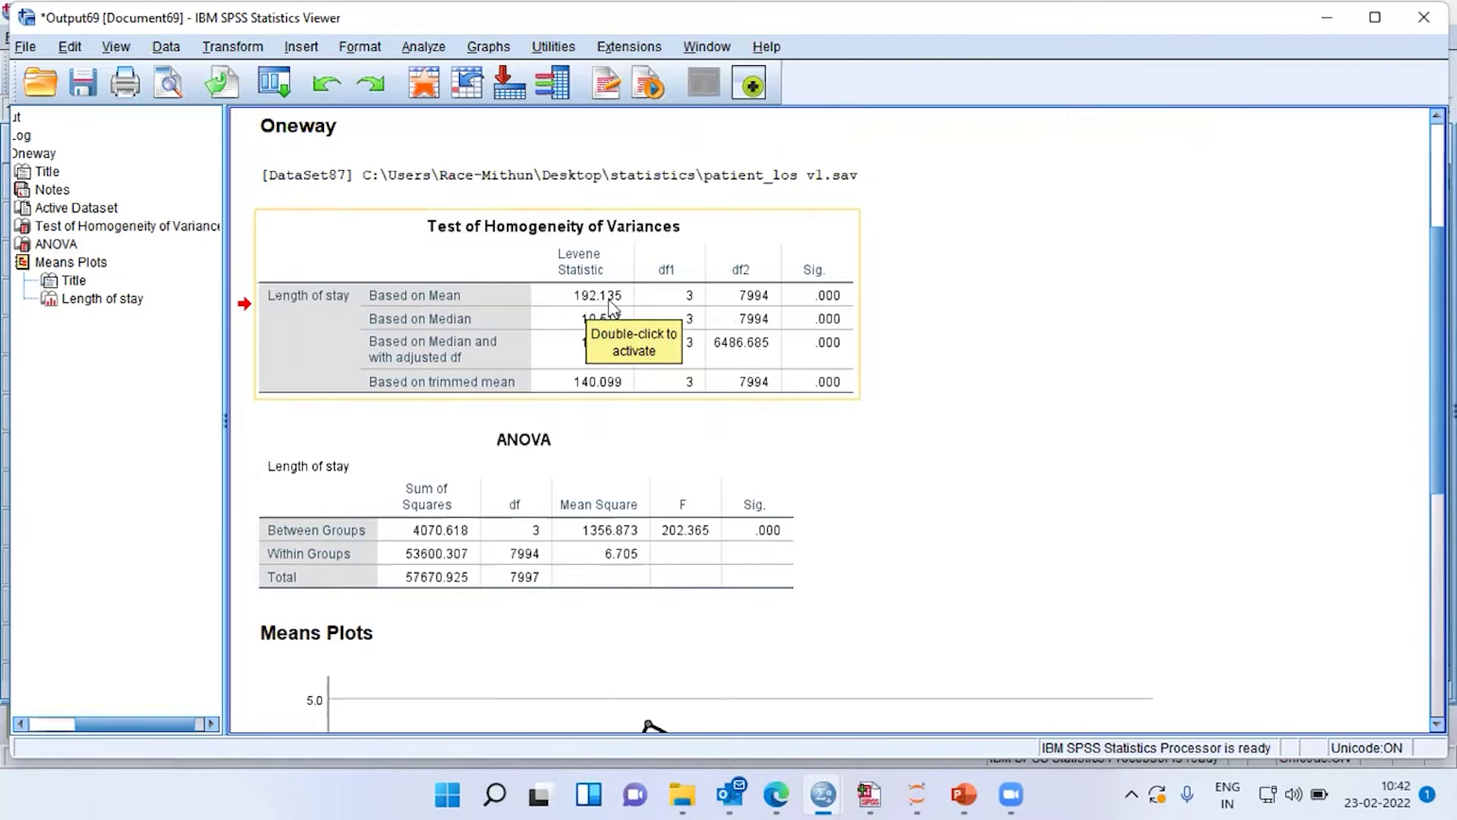
left_click(685, 303)
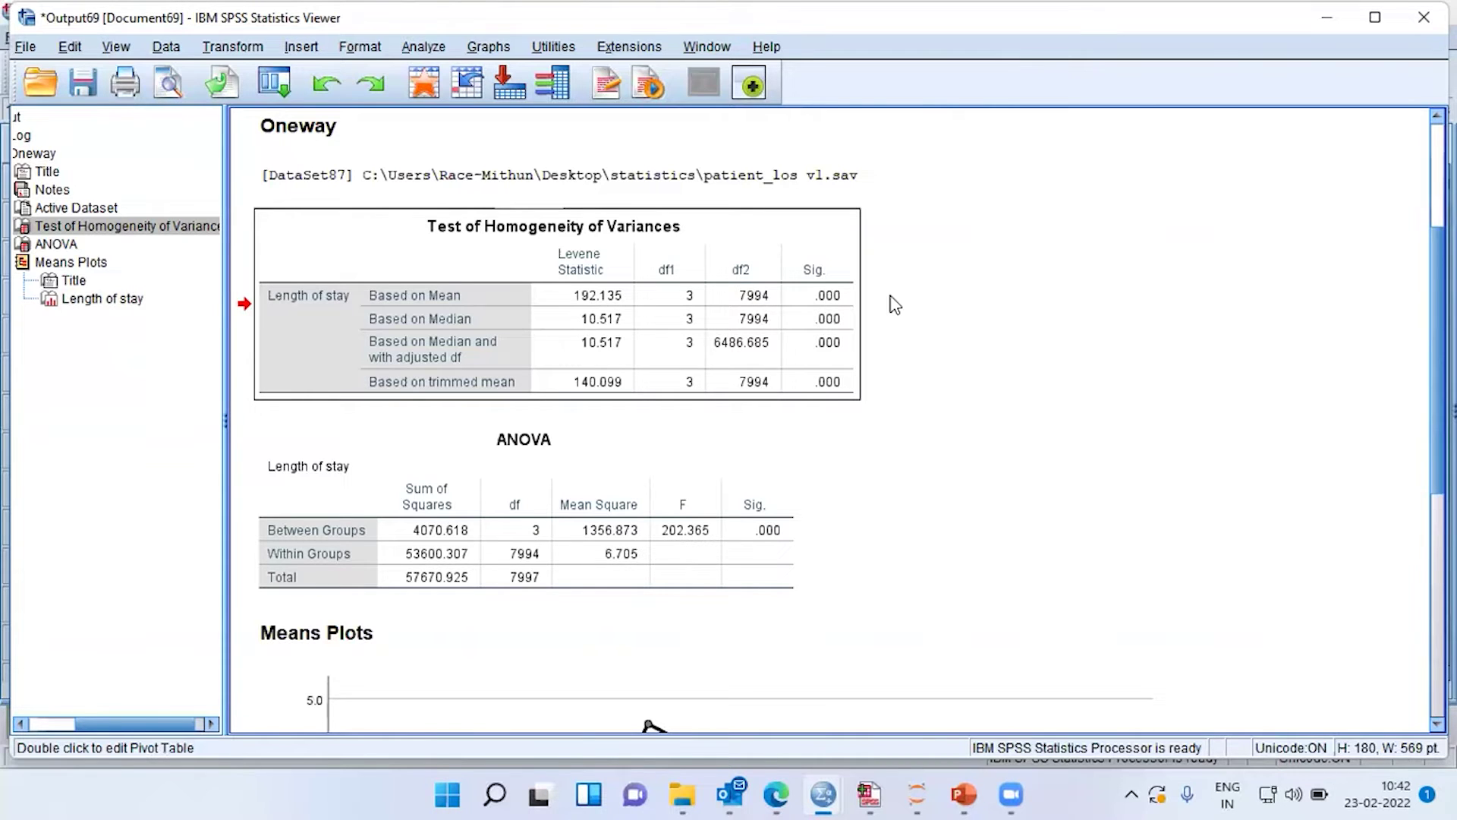
left_click(854, 300)
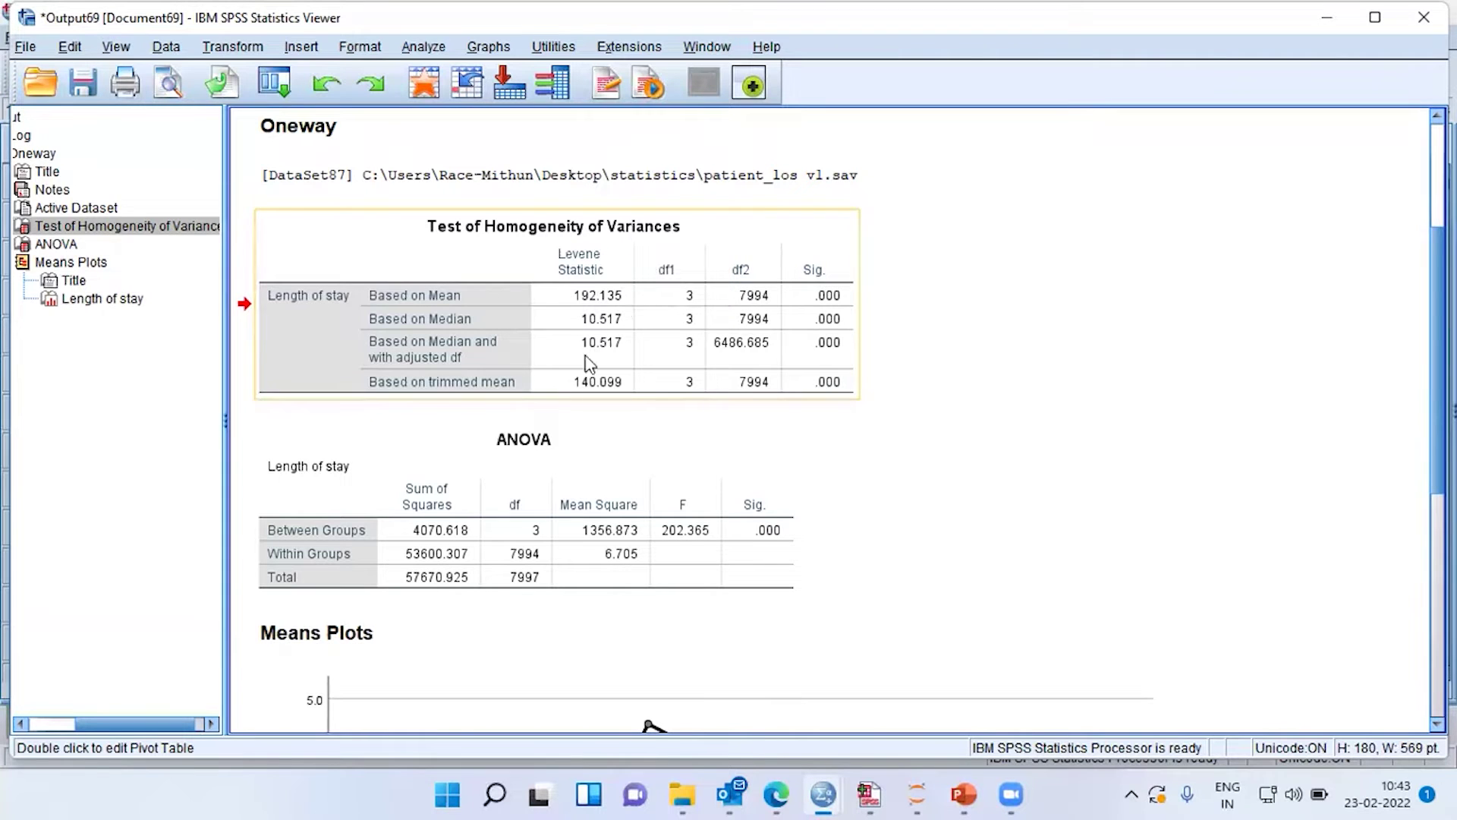
left_click(567, 479)
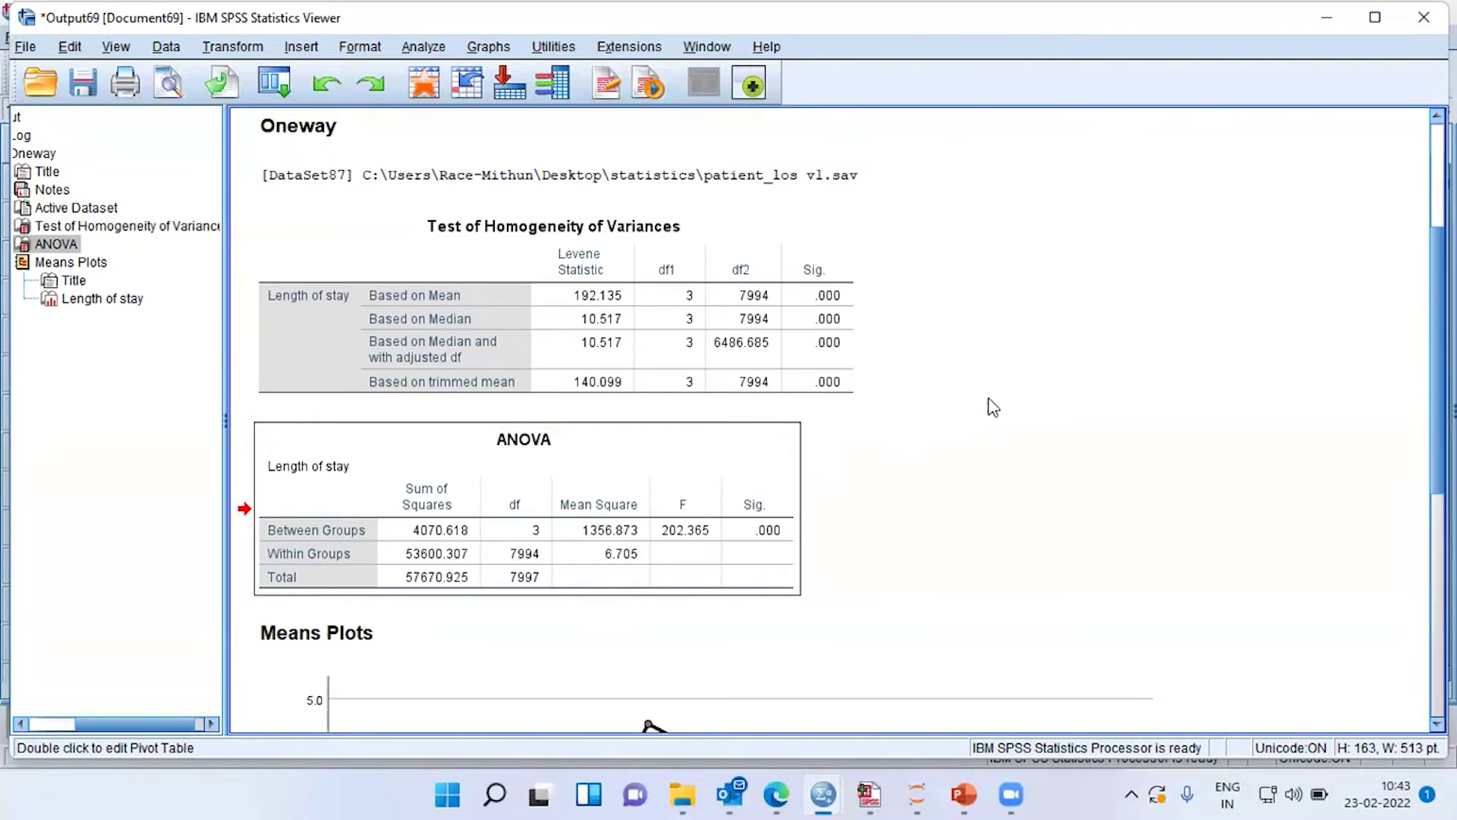
left_click(828, 321)
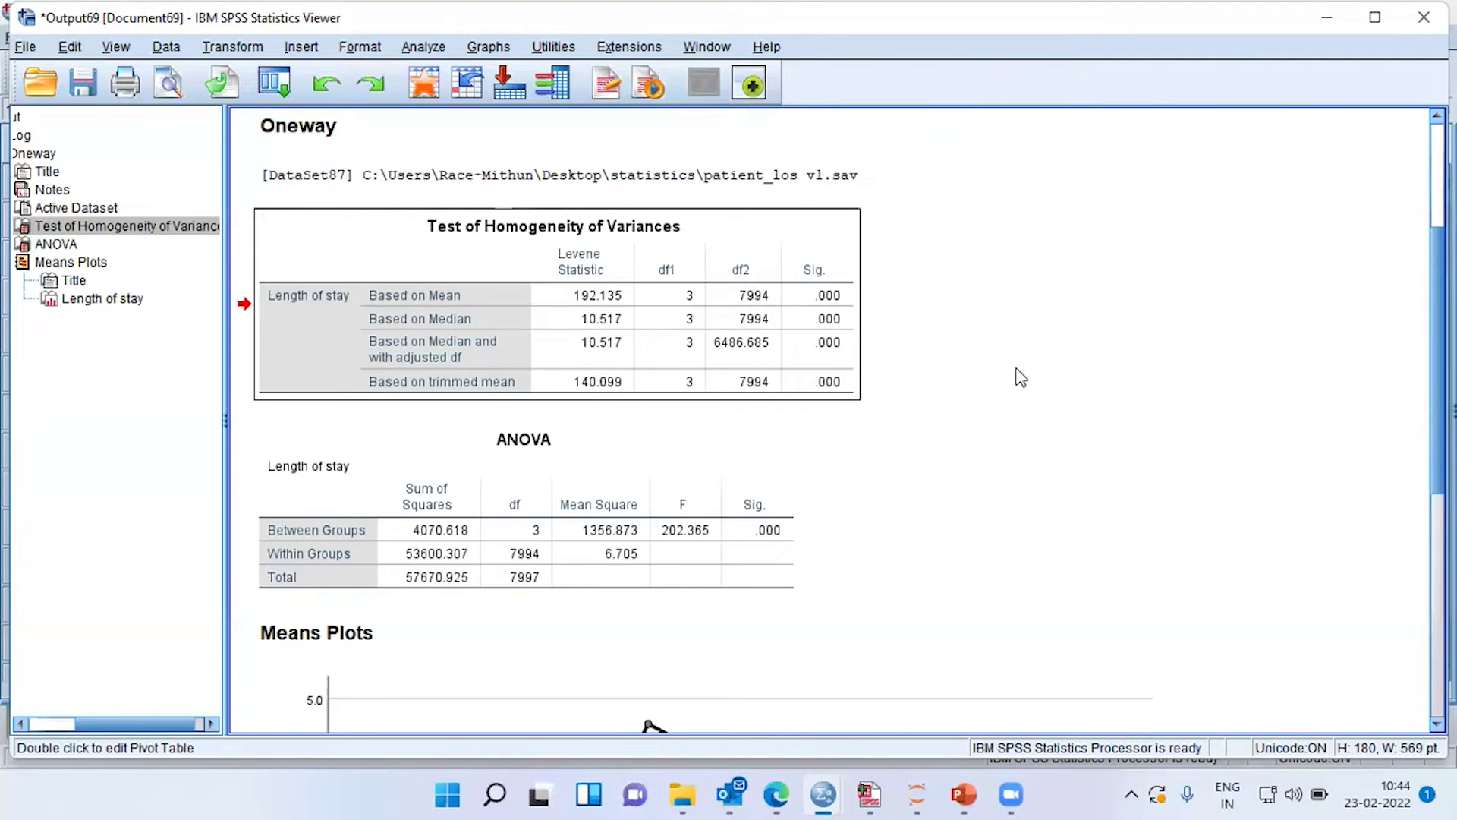
- Set up a nonparametric independent-samples test on the patient_los v1.sav data with Length of stay as test field and Clot-dissolving drugs as groups
mouse_move(824, 795)
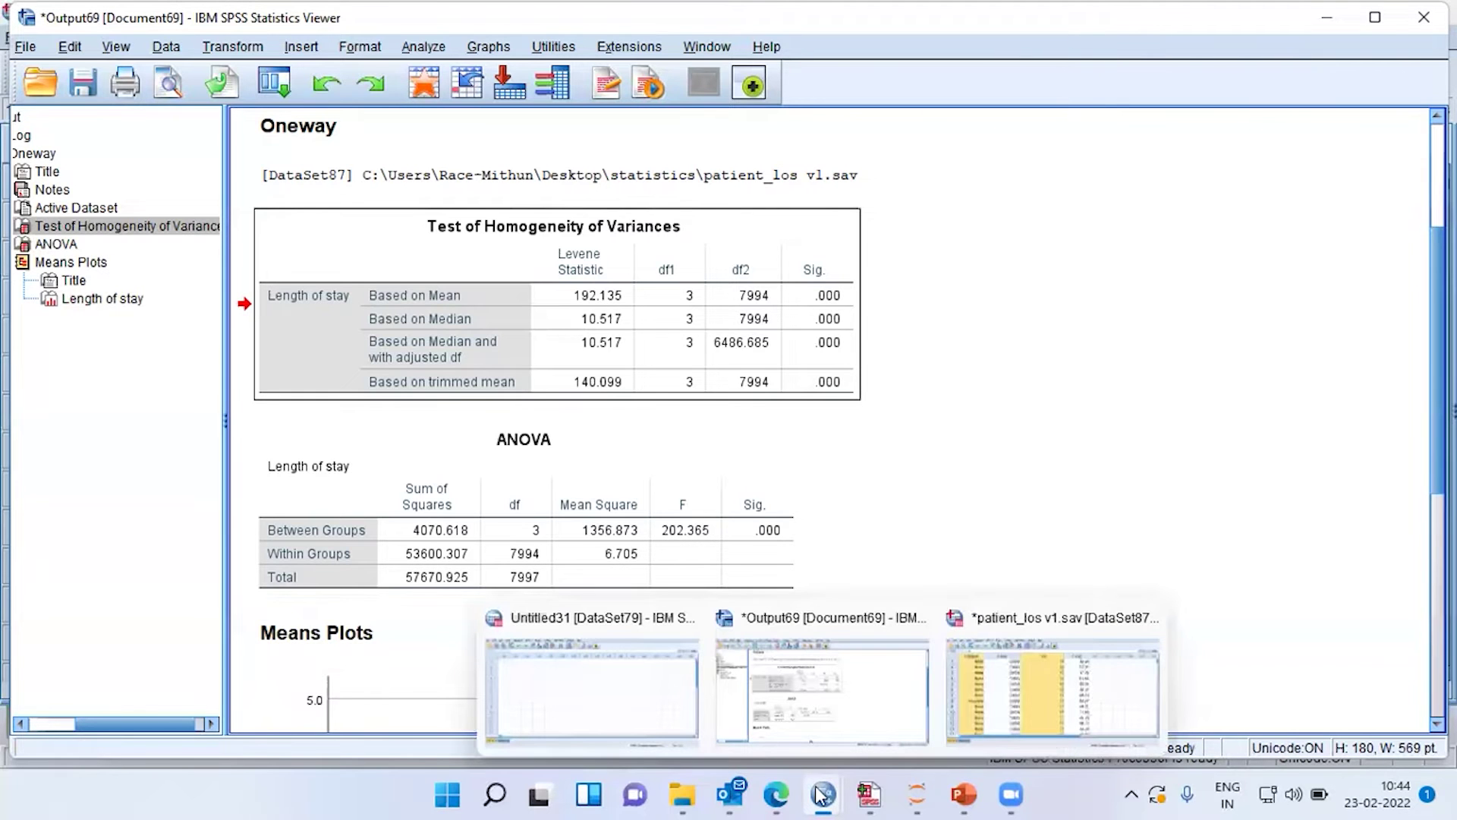
left_click(1020, 724)
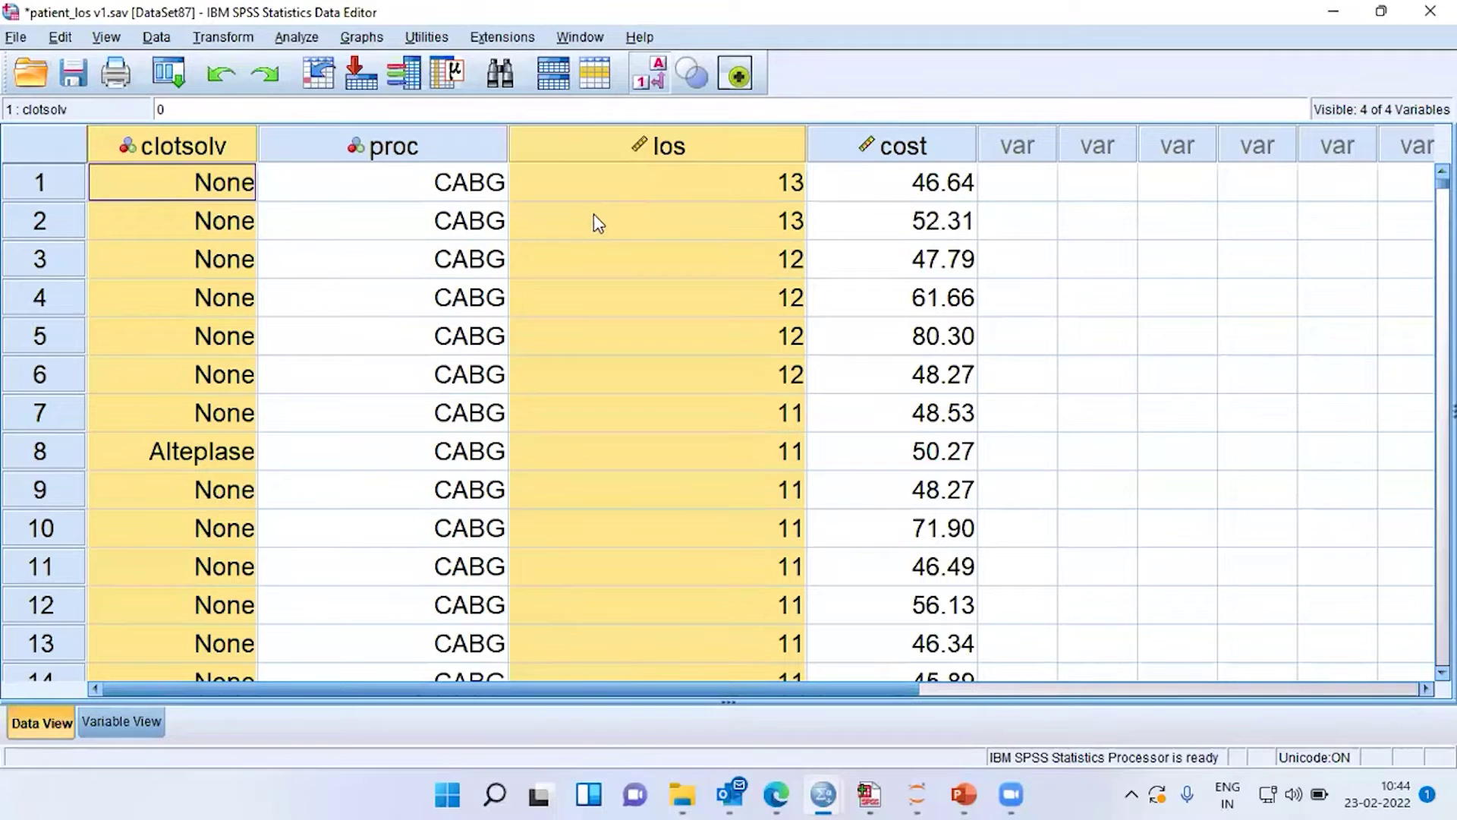
left_click(308, 37)
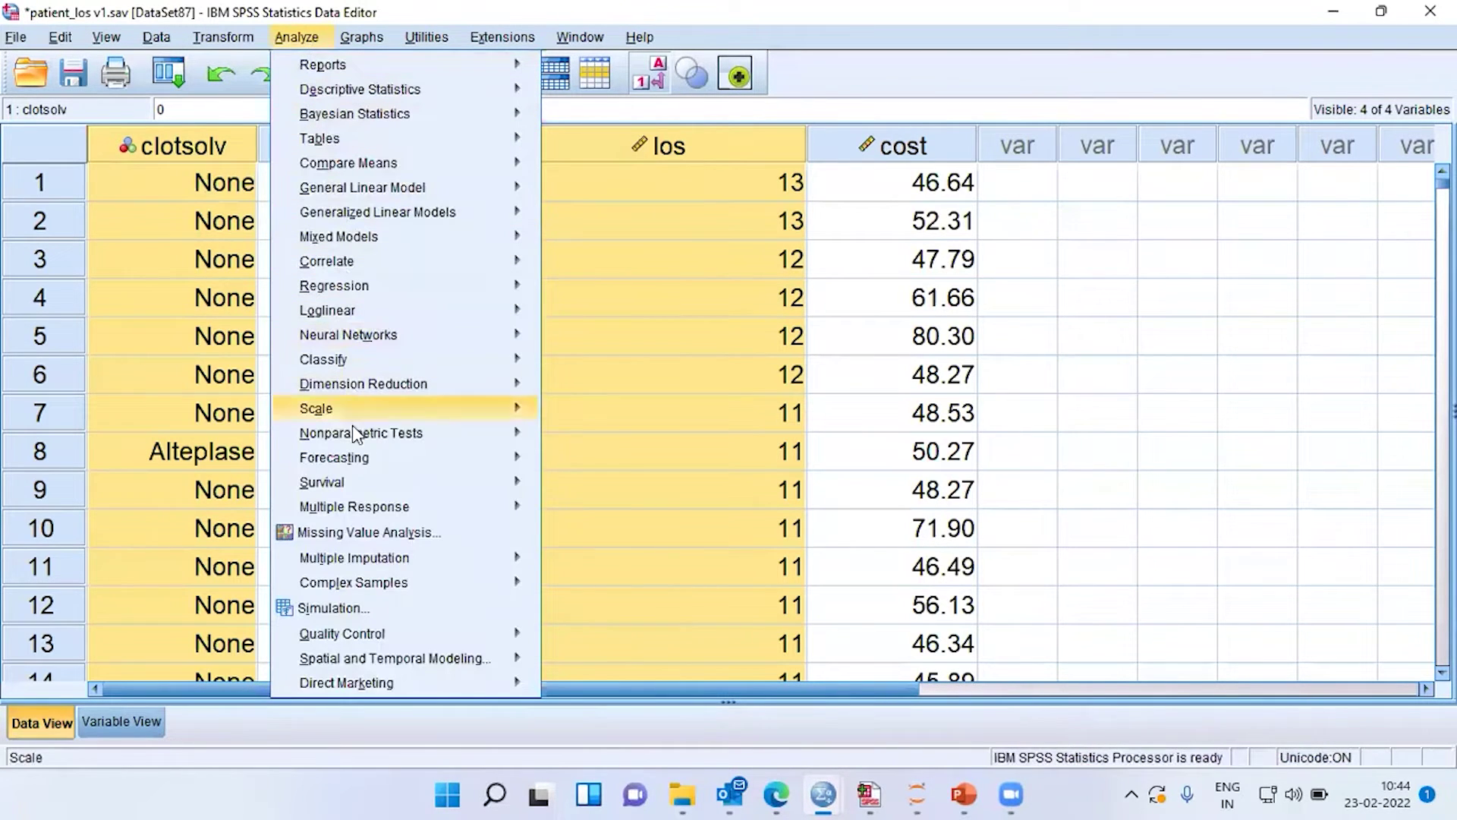
mouse_move(345, 439)
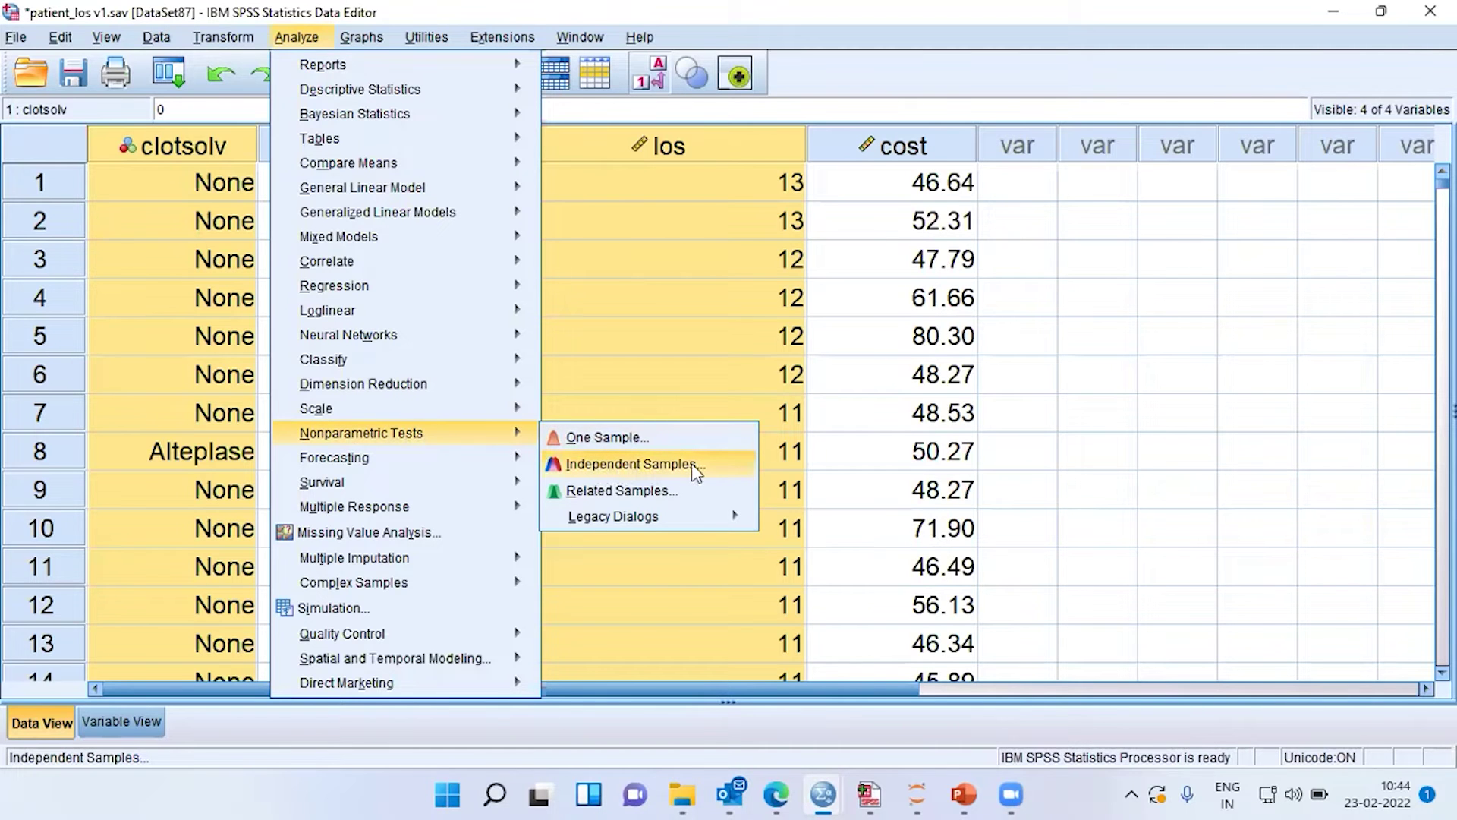
left_click(624, 470)
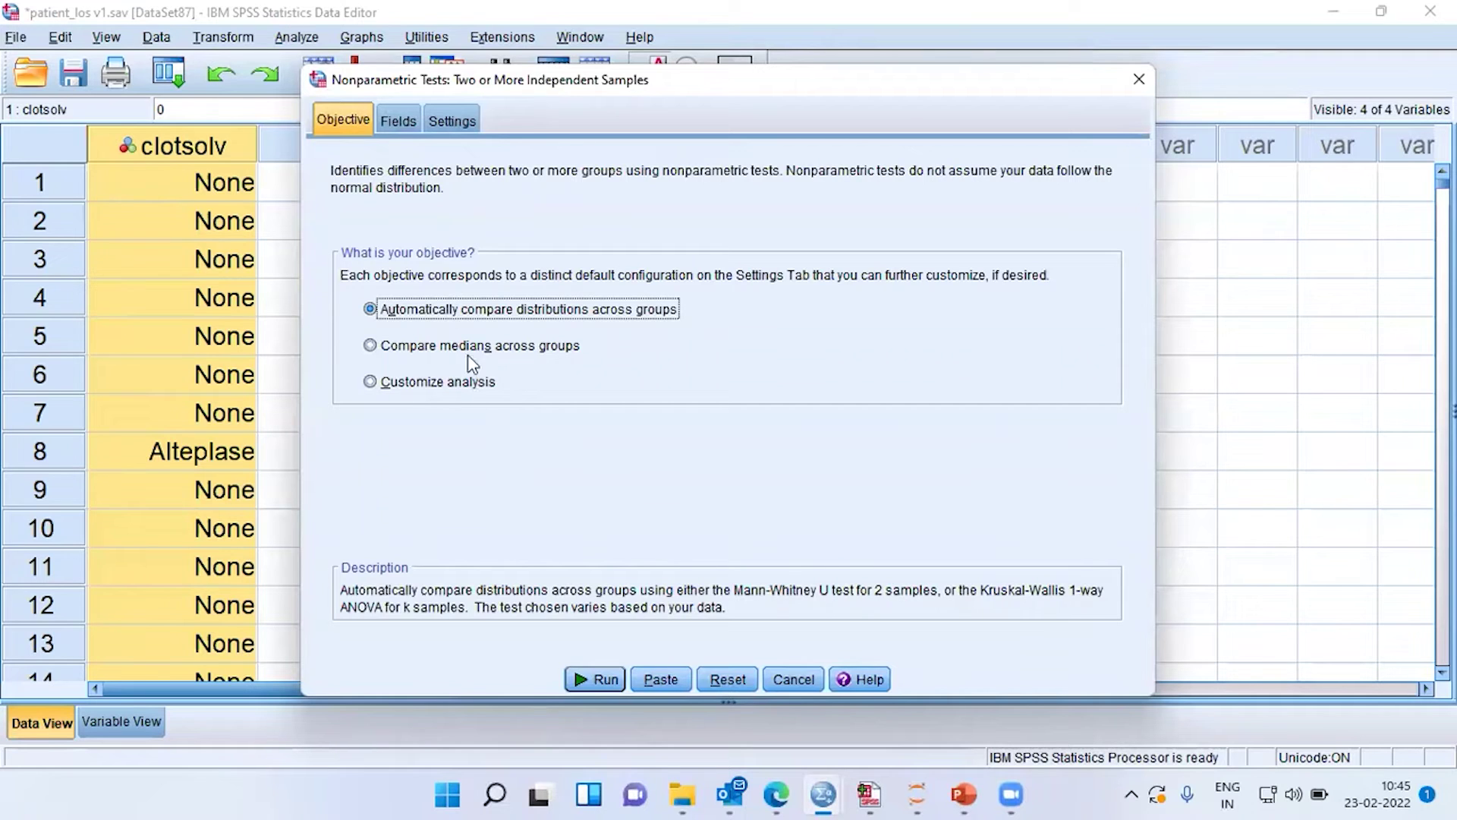
left_click(400, 123)
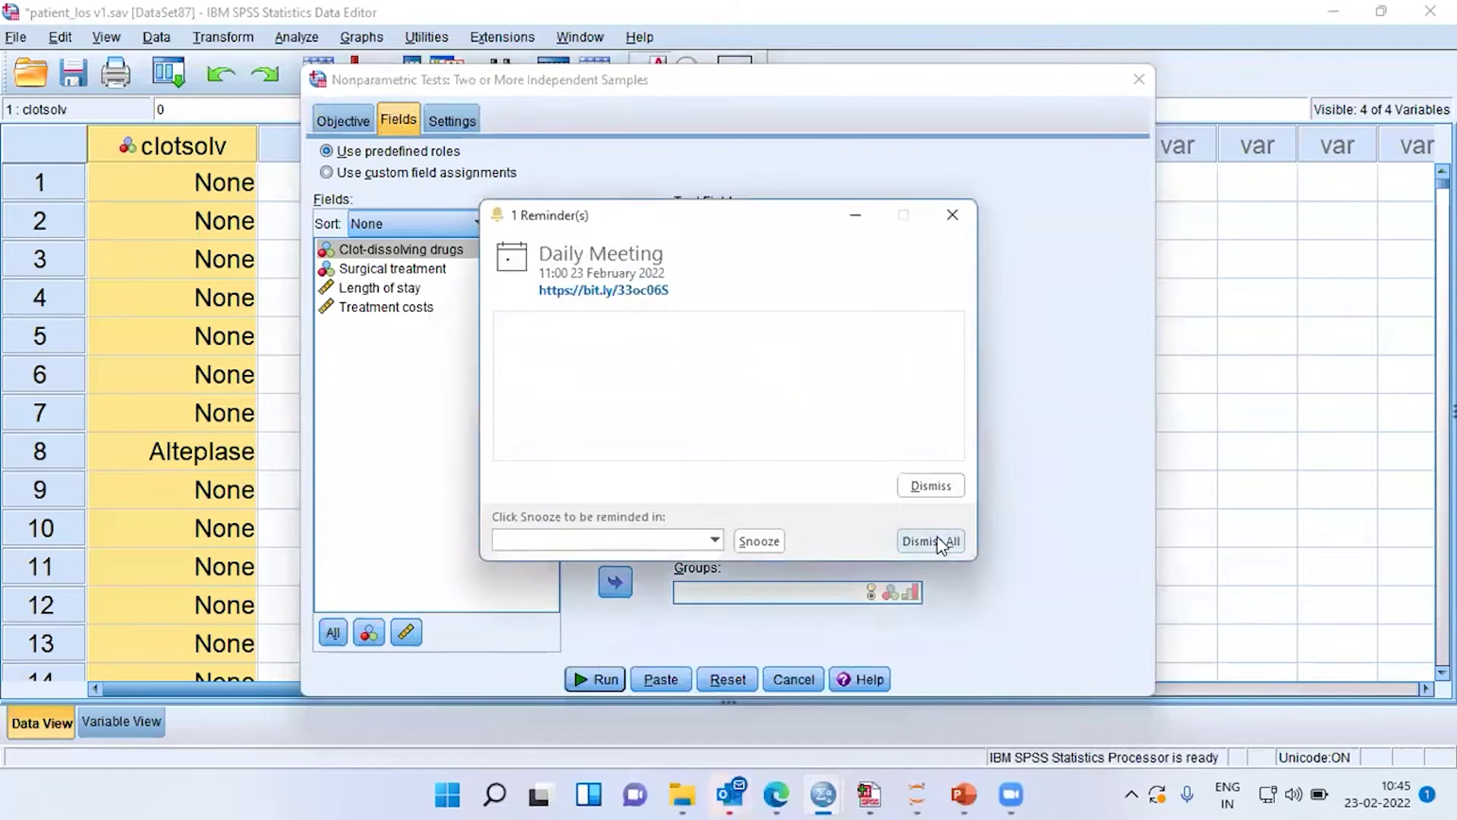
left_click(939, 540)
left_click(701, 433)
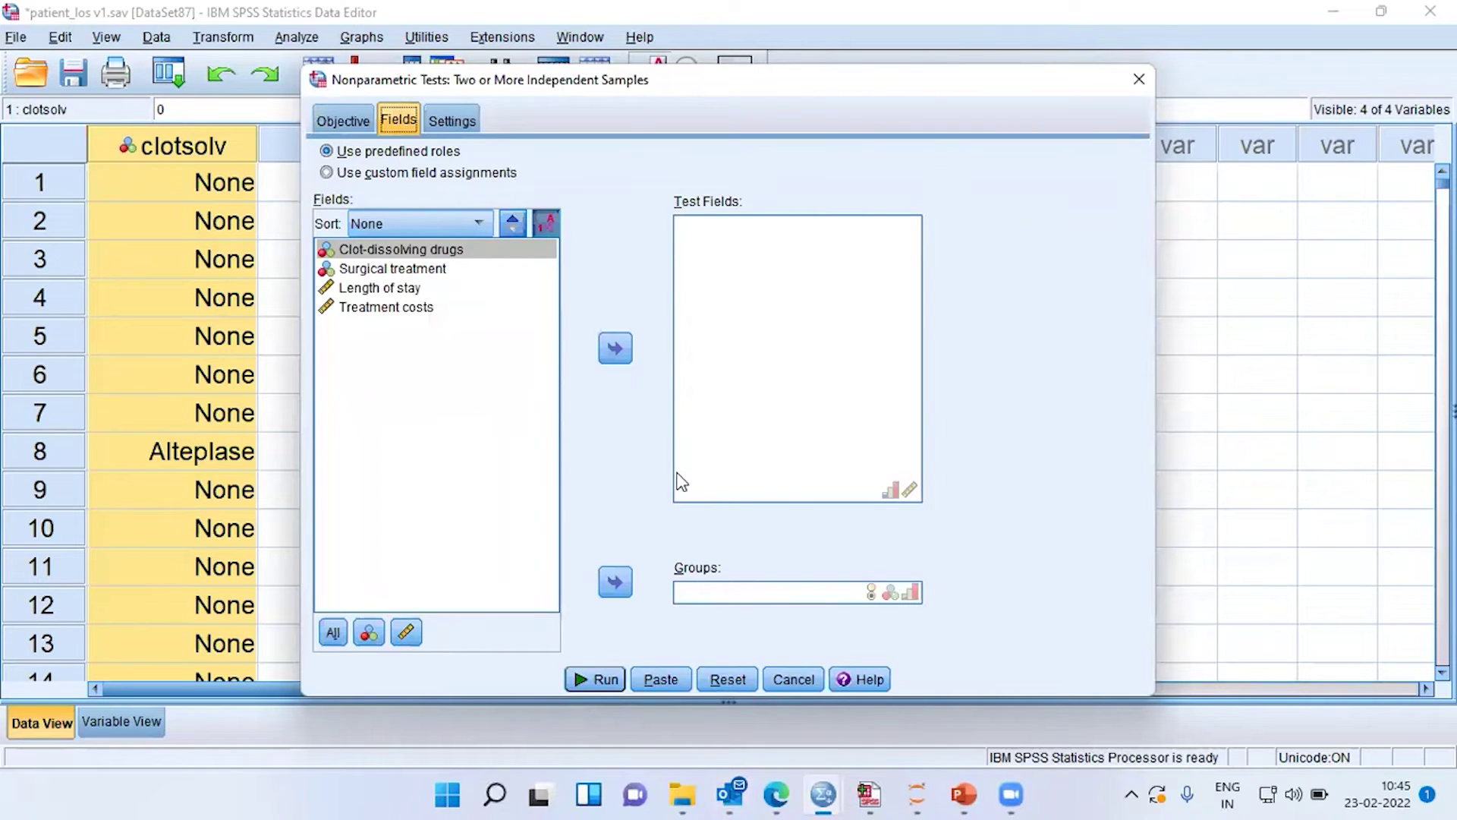
left_click(402, 289)
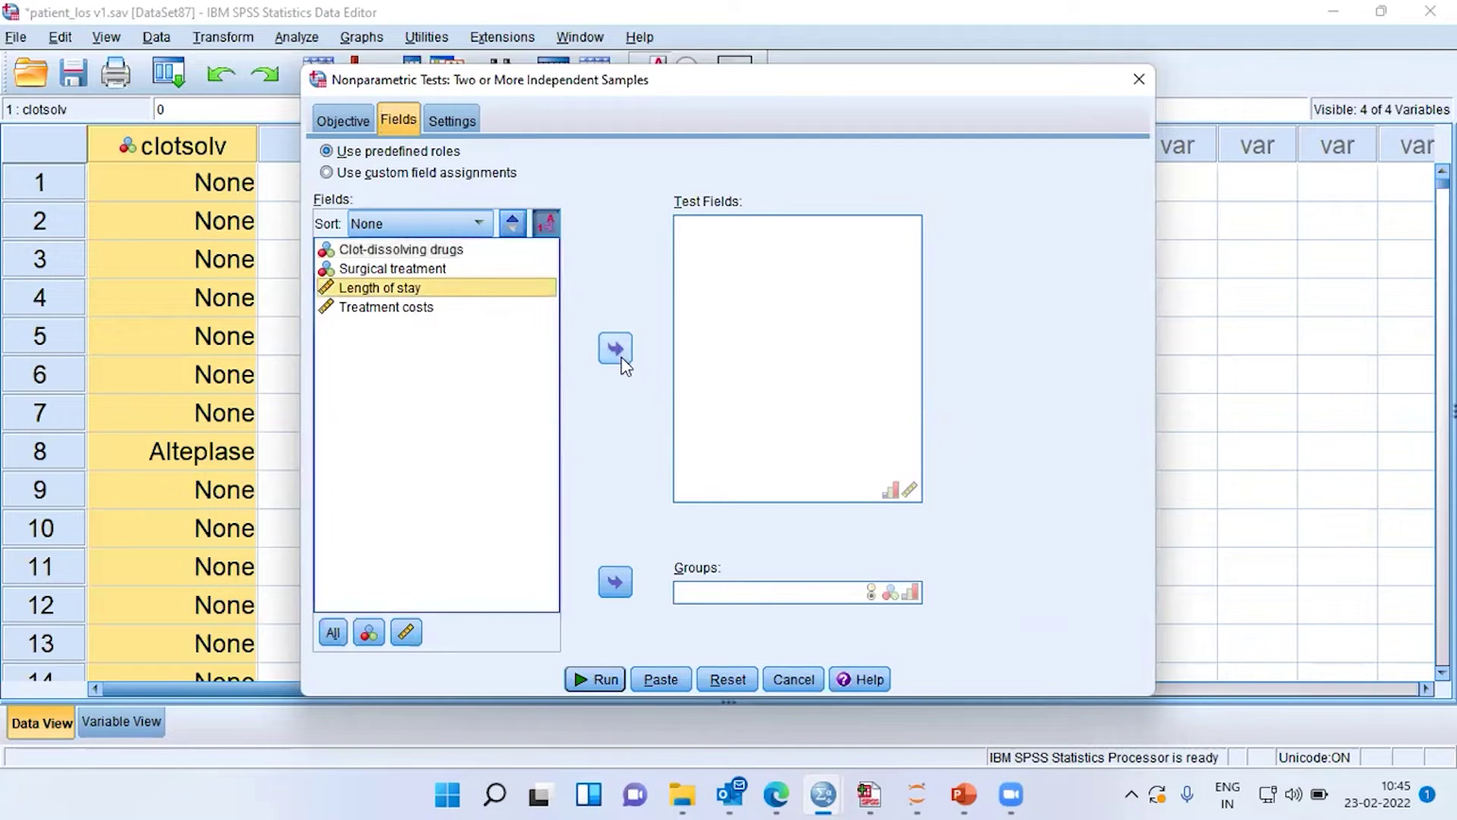
left_click(615, 349)
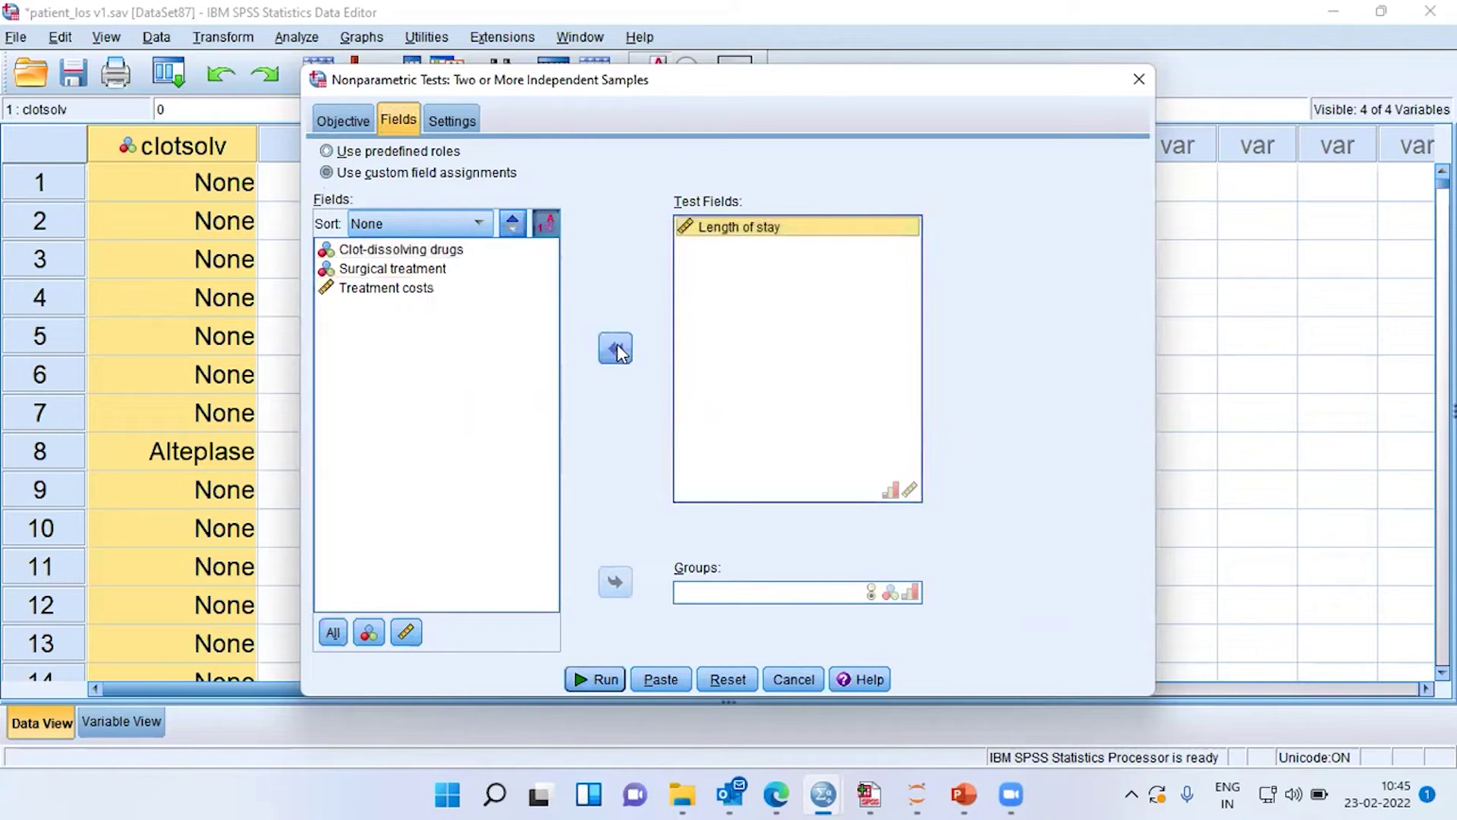
left_click(396, 251)
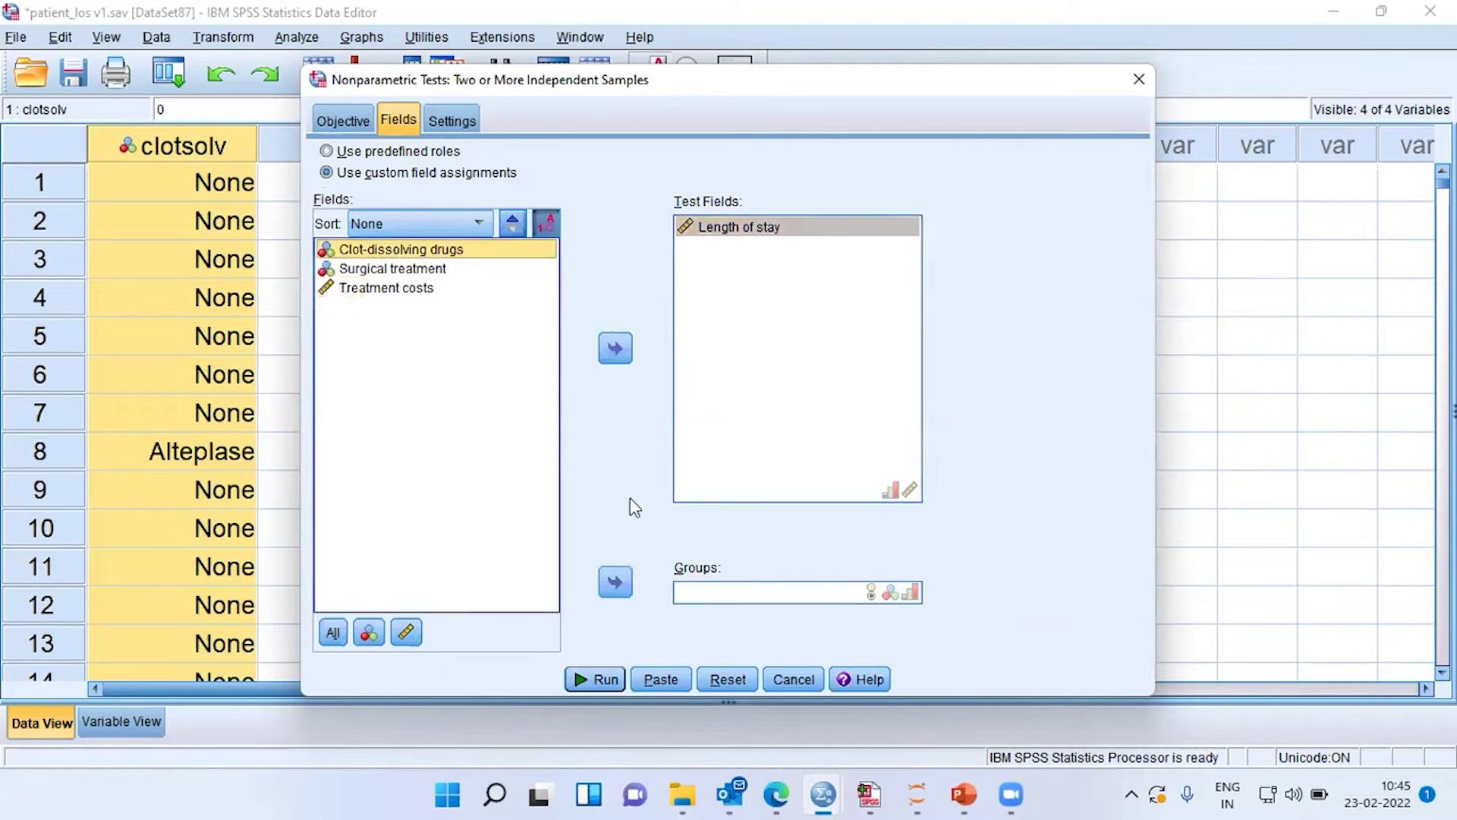
left_click(616, 582)
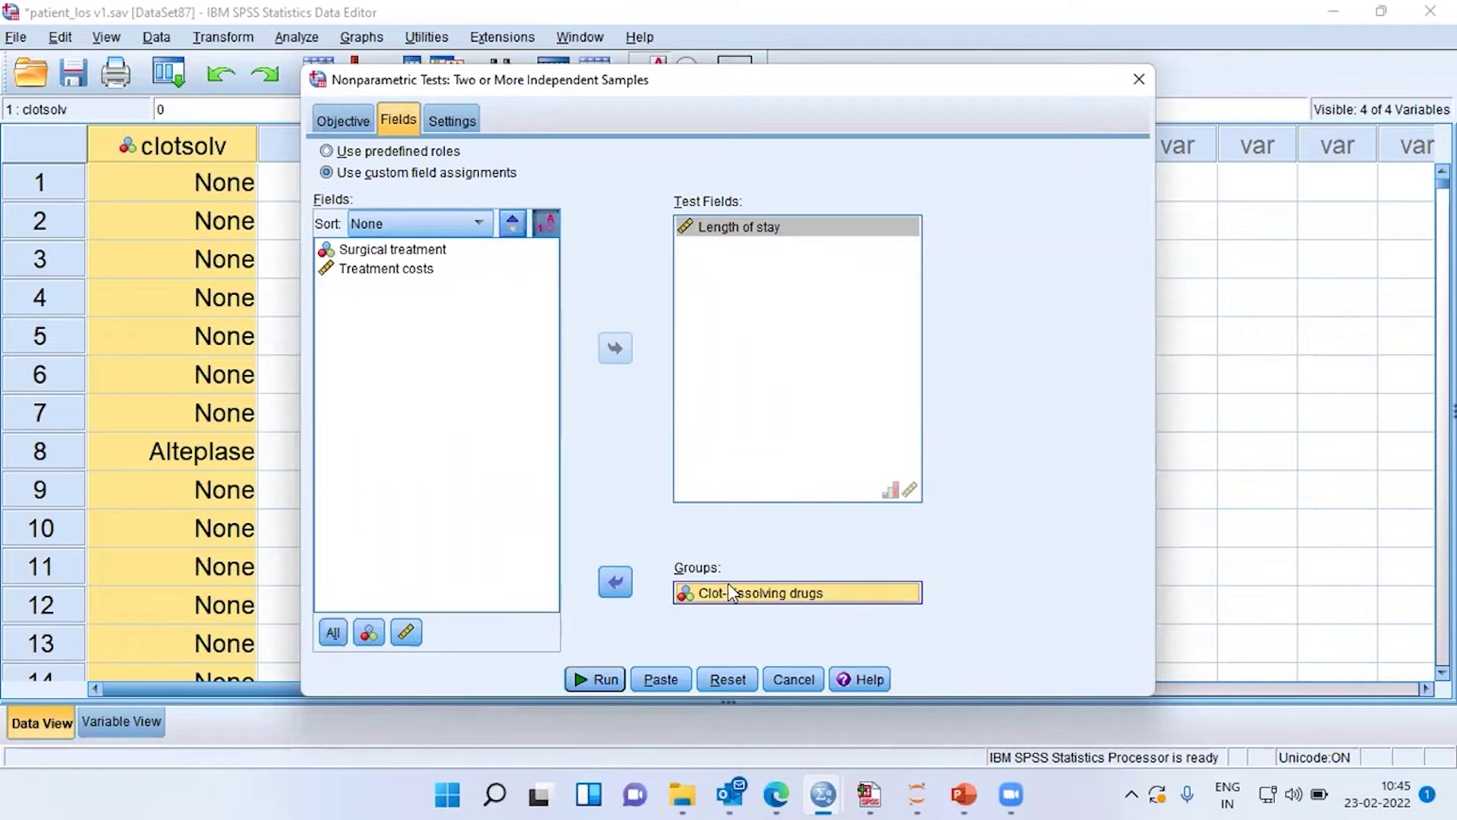
- Customize the tests to use the Kruskal-Wallis 1-way ANOVA (k samples) with all pairwise multiple comparisons
left_click(454, 126)
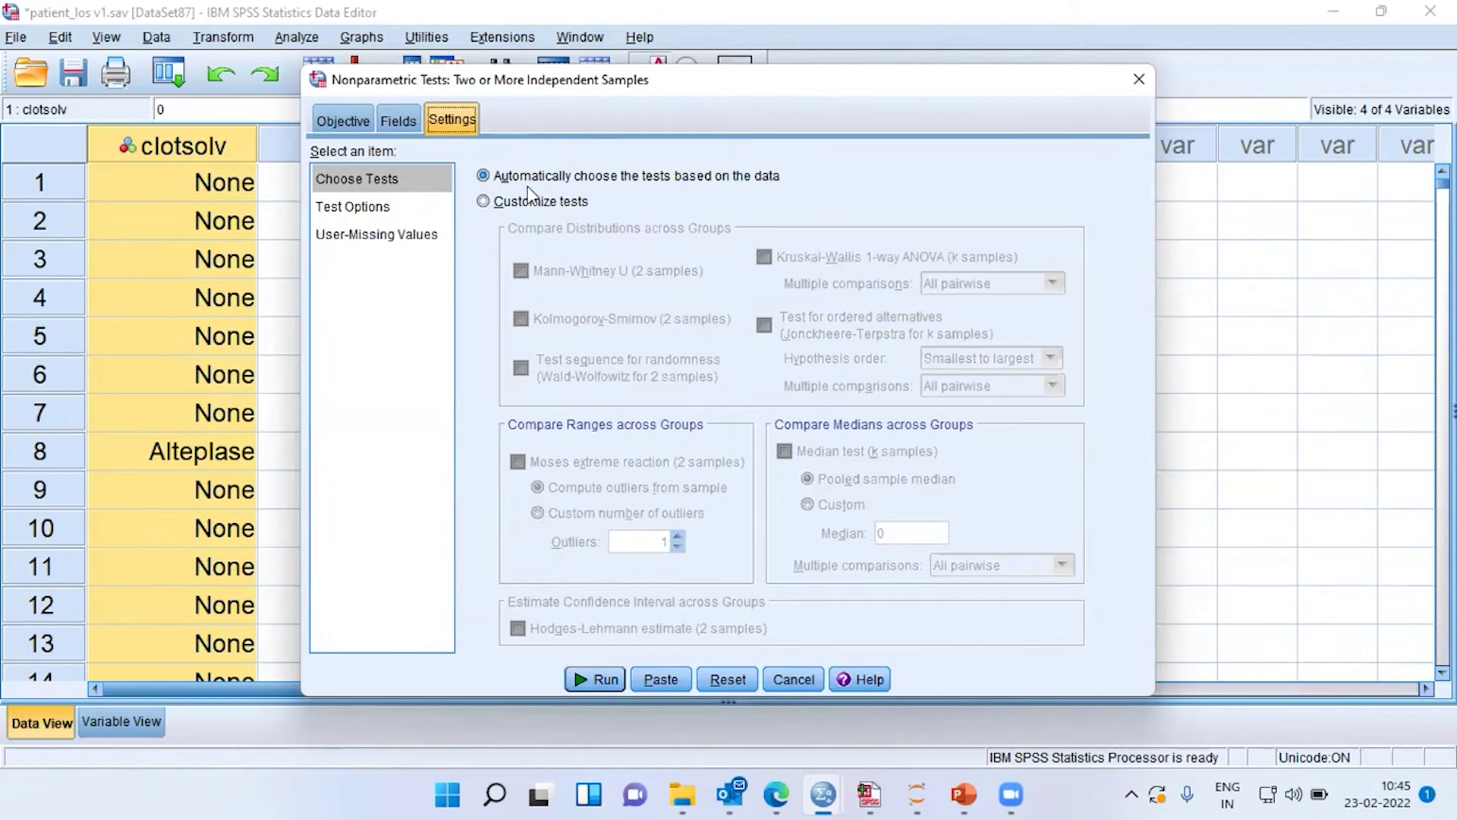
left_click(484, 203)
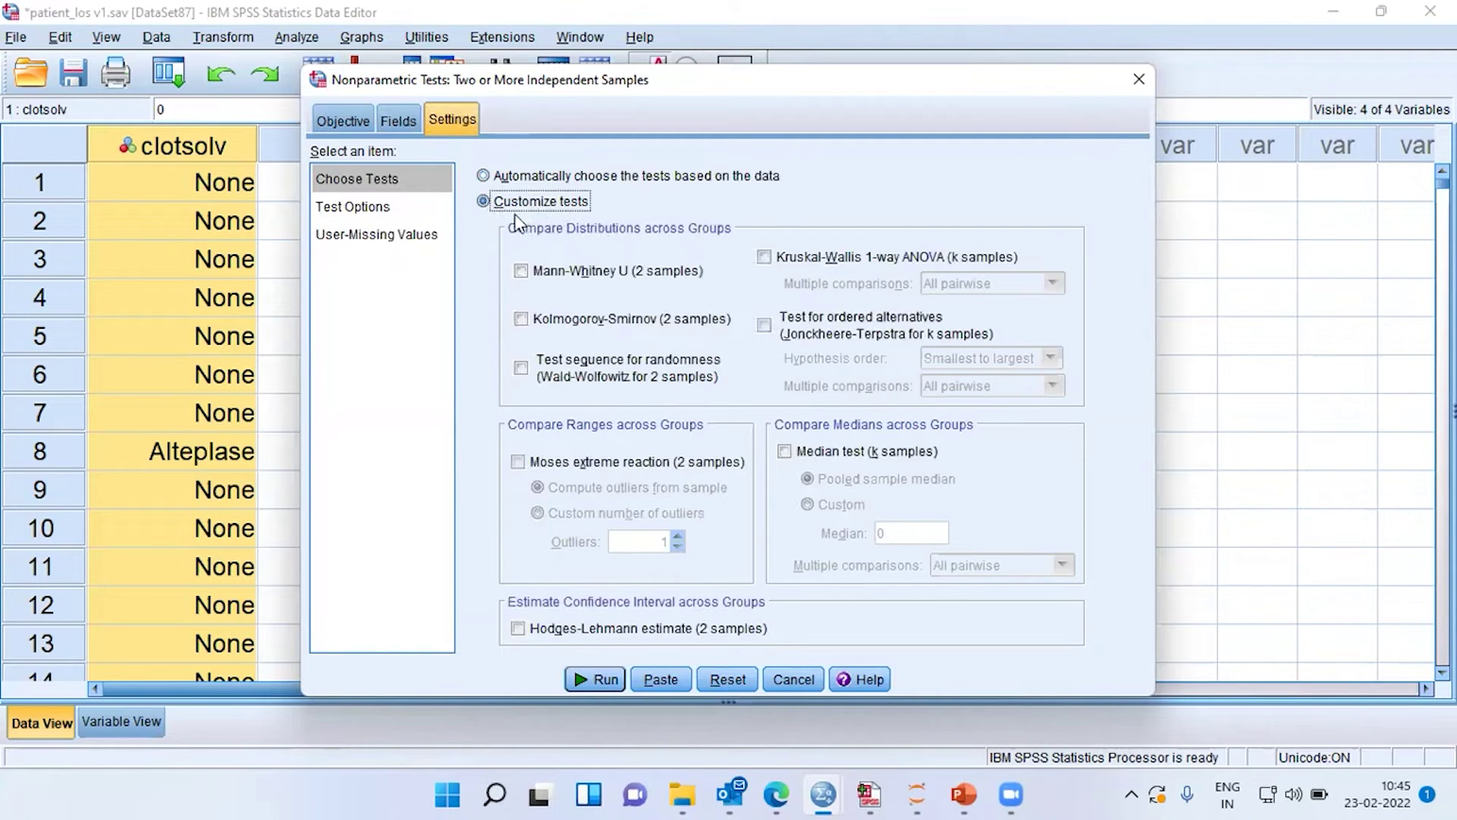
left_click(762, 258)
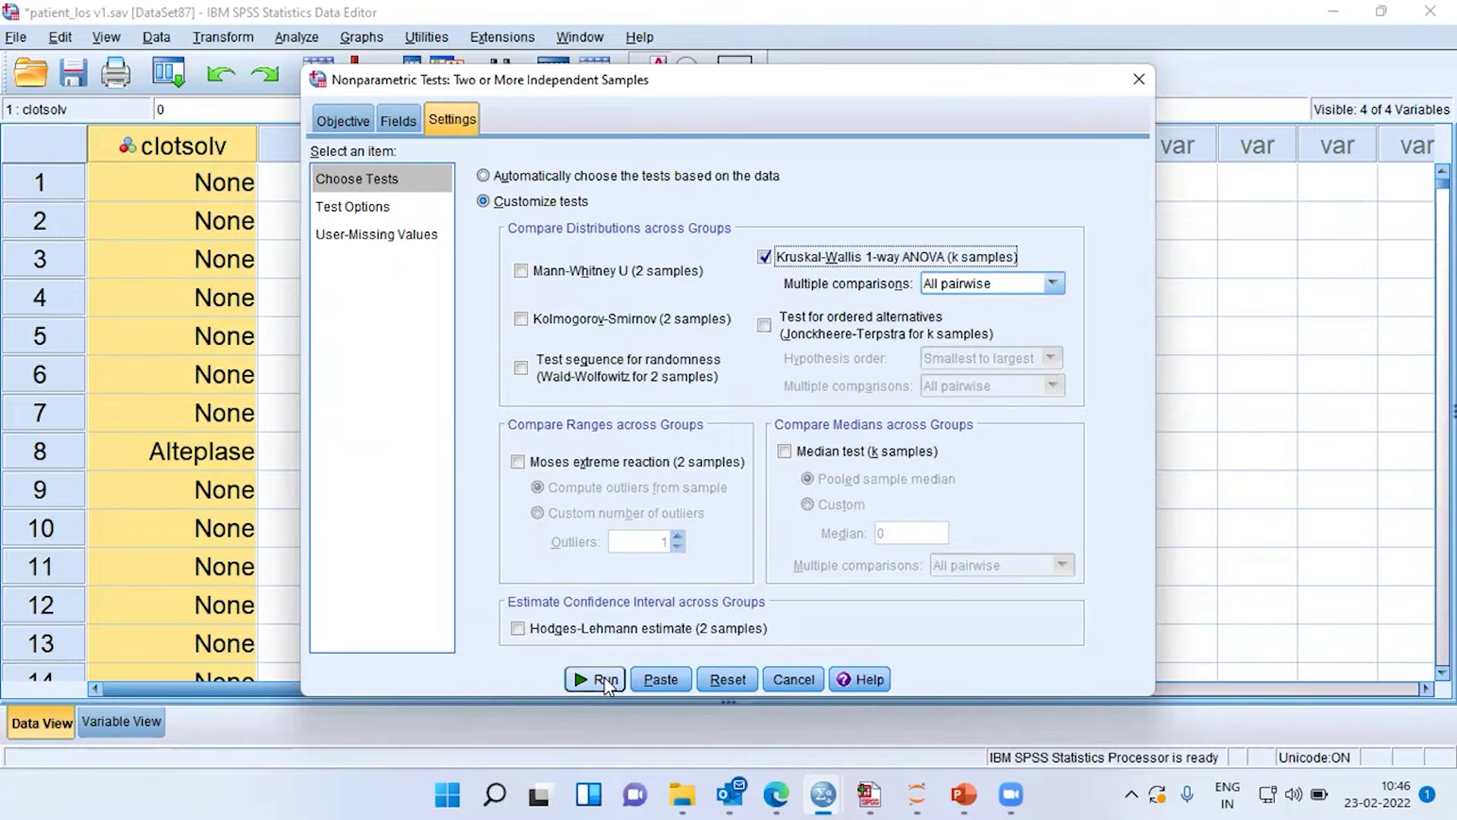
- Recheck the test and group fields, then run the Kruskal-Wallis test and examine the Hypothesis Test Summary in the output
left_click(400, 123)
left_click(751, 229)
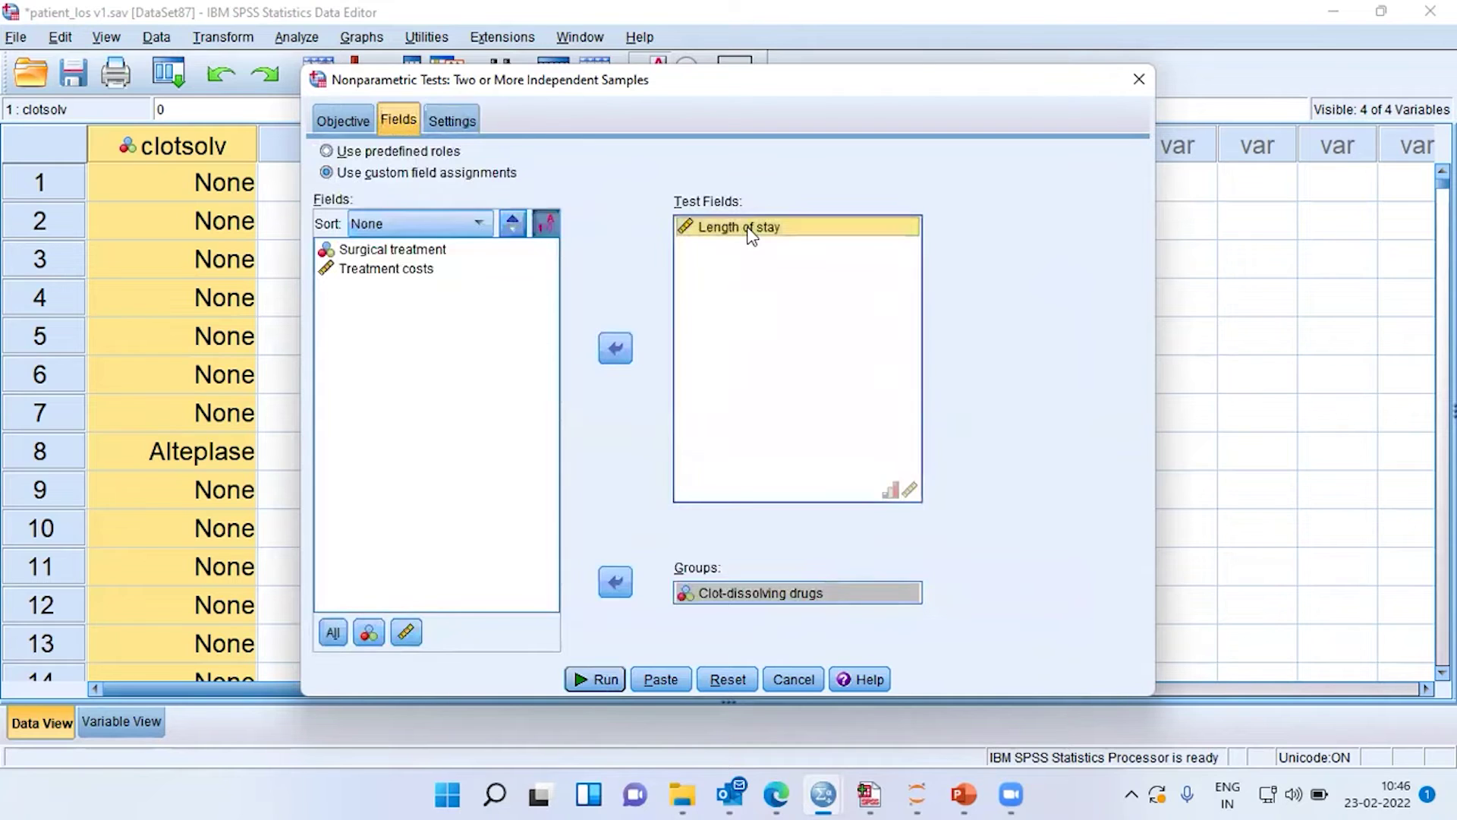
left_click(736, 601)
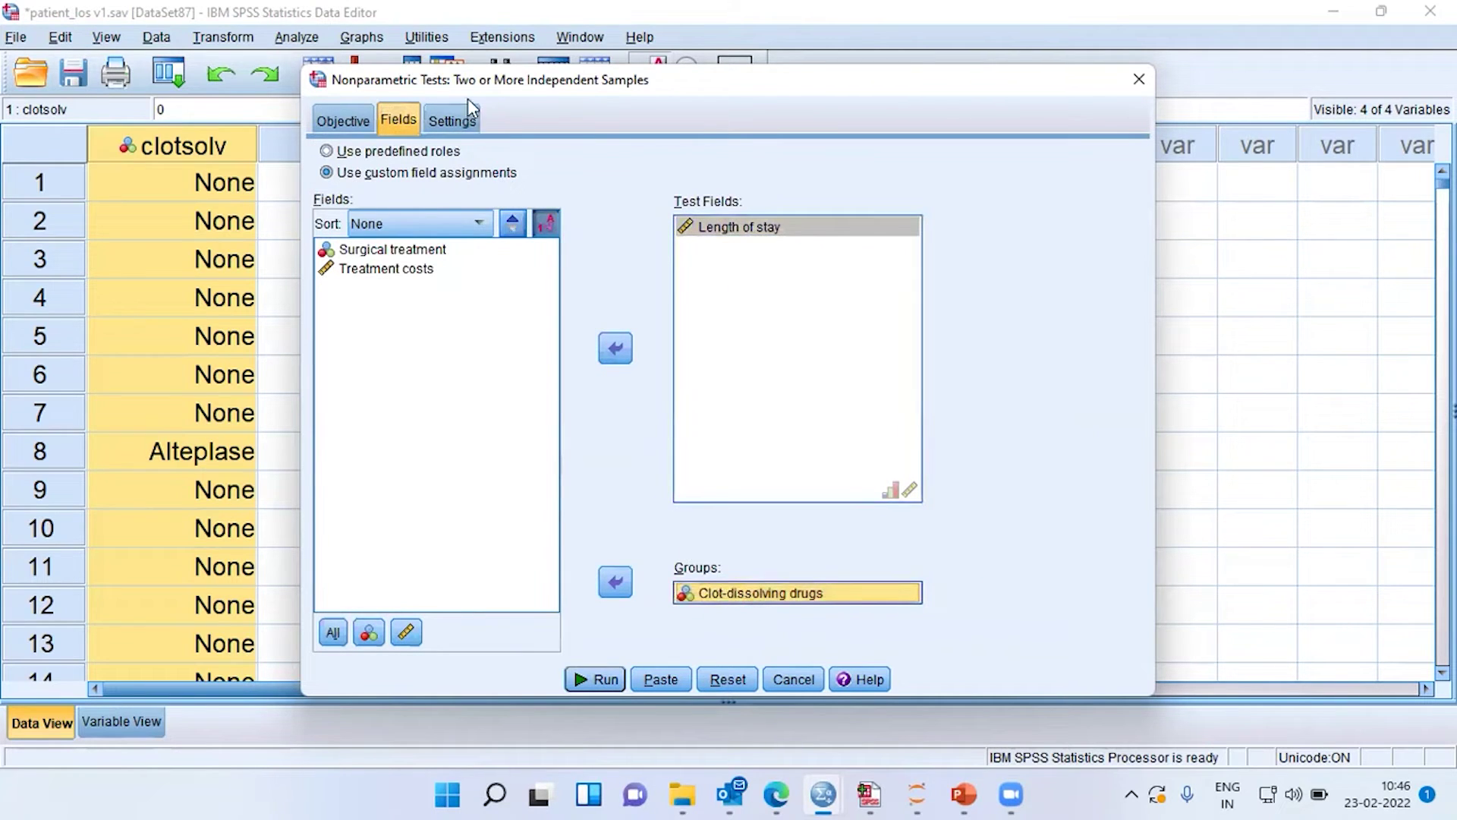
left_click(469, 120)
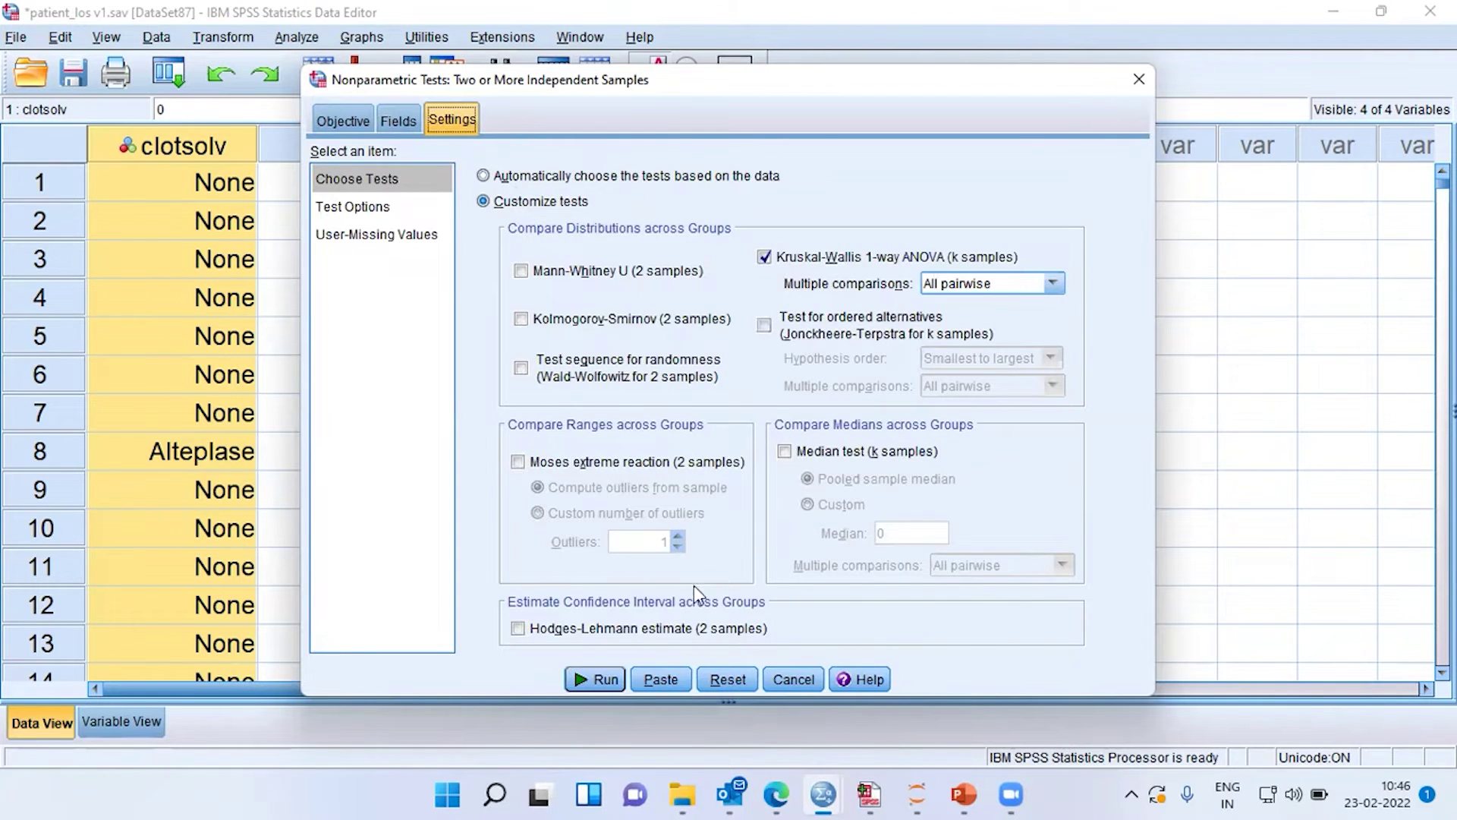
left_click(614, 680)
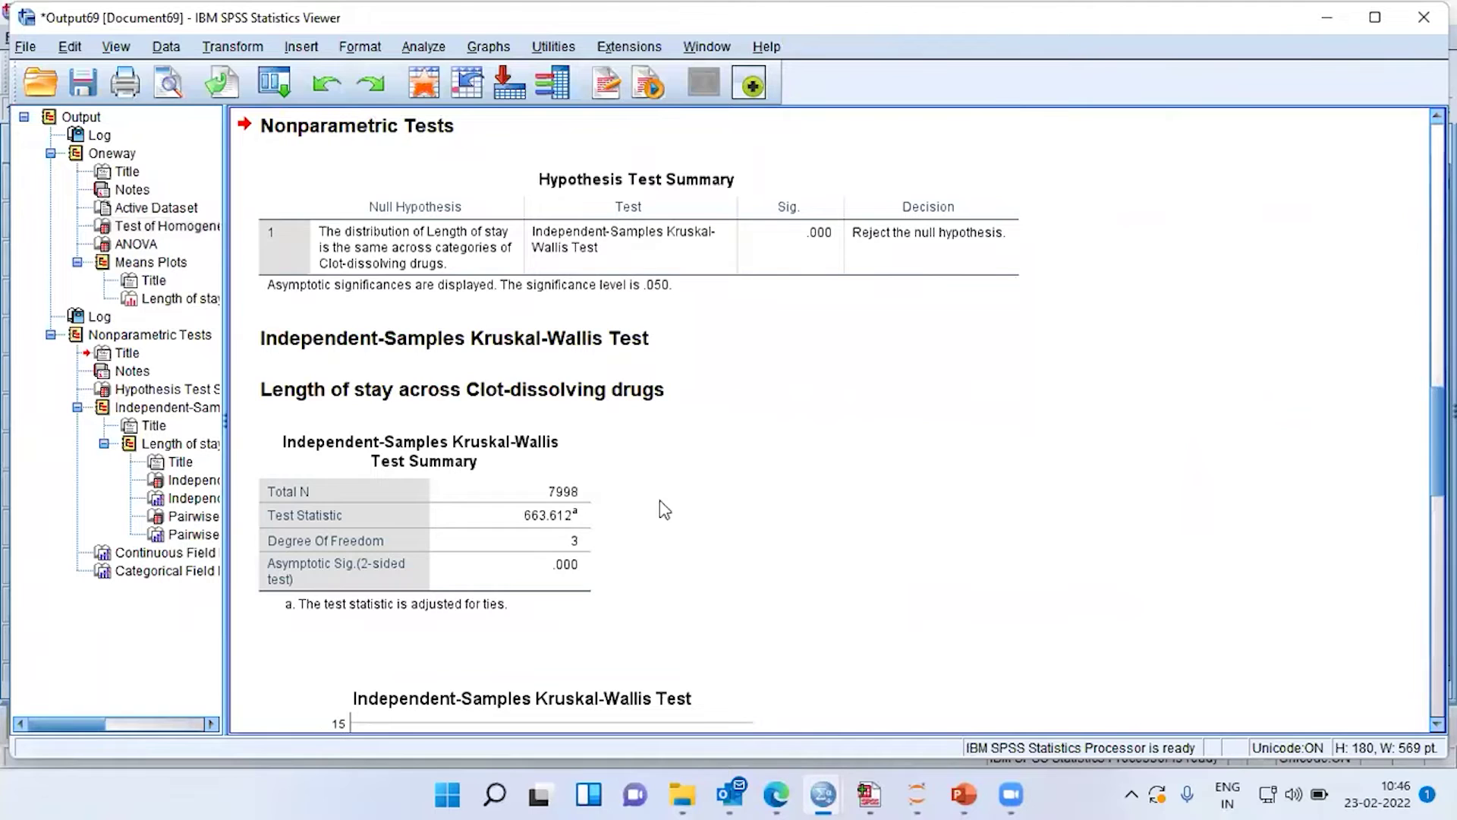
left_click(476, 296)
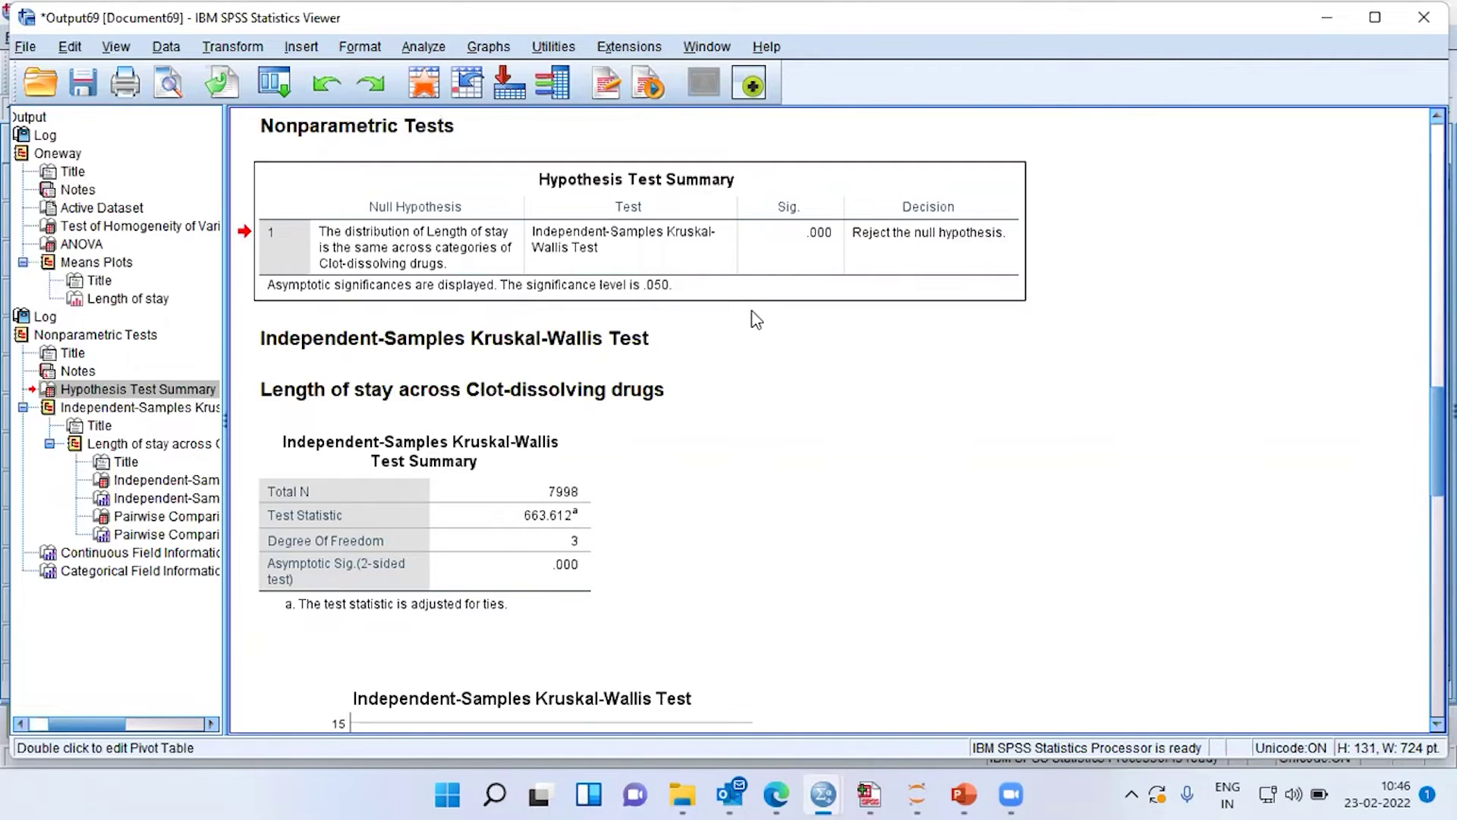
- Review the Hypothesis Test Summary, the Independent-Samples Kruskal-Wallis Test Summary and the box plot of length of stay by drug
left_click(673, 254)
left_click(471, 511)
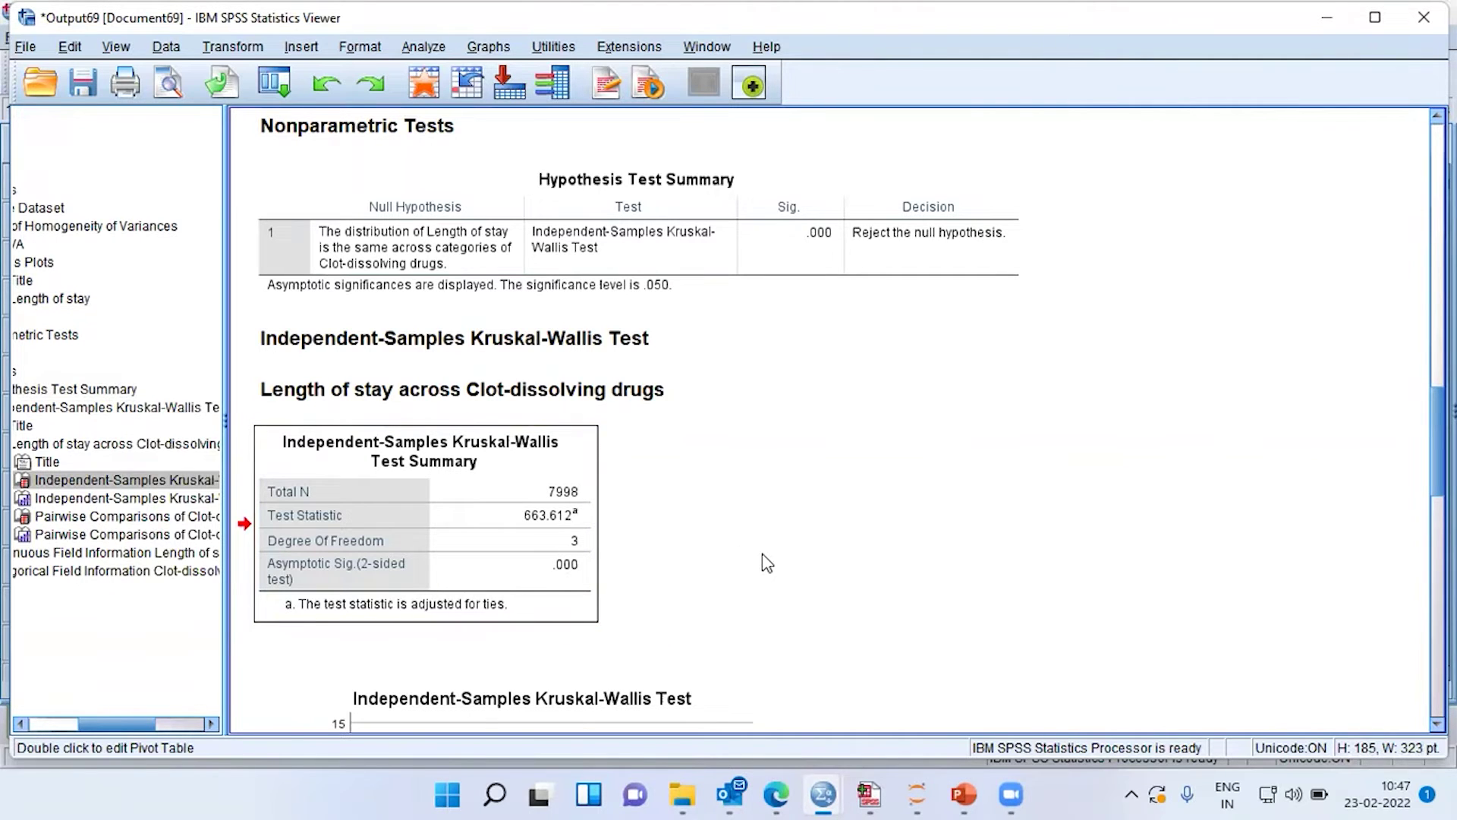
scroll(762, 553, "down", 3)
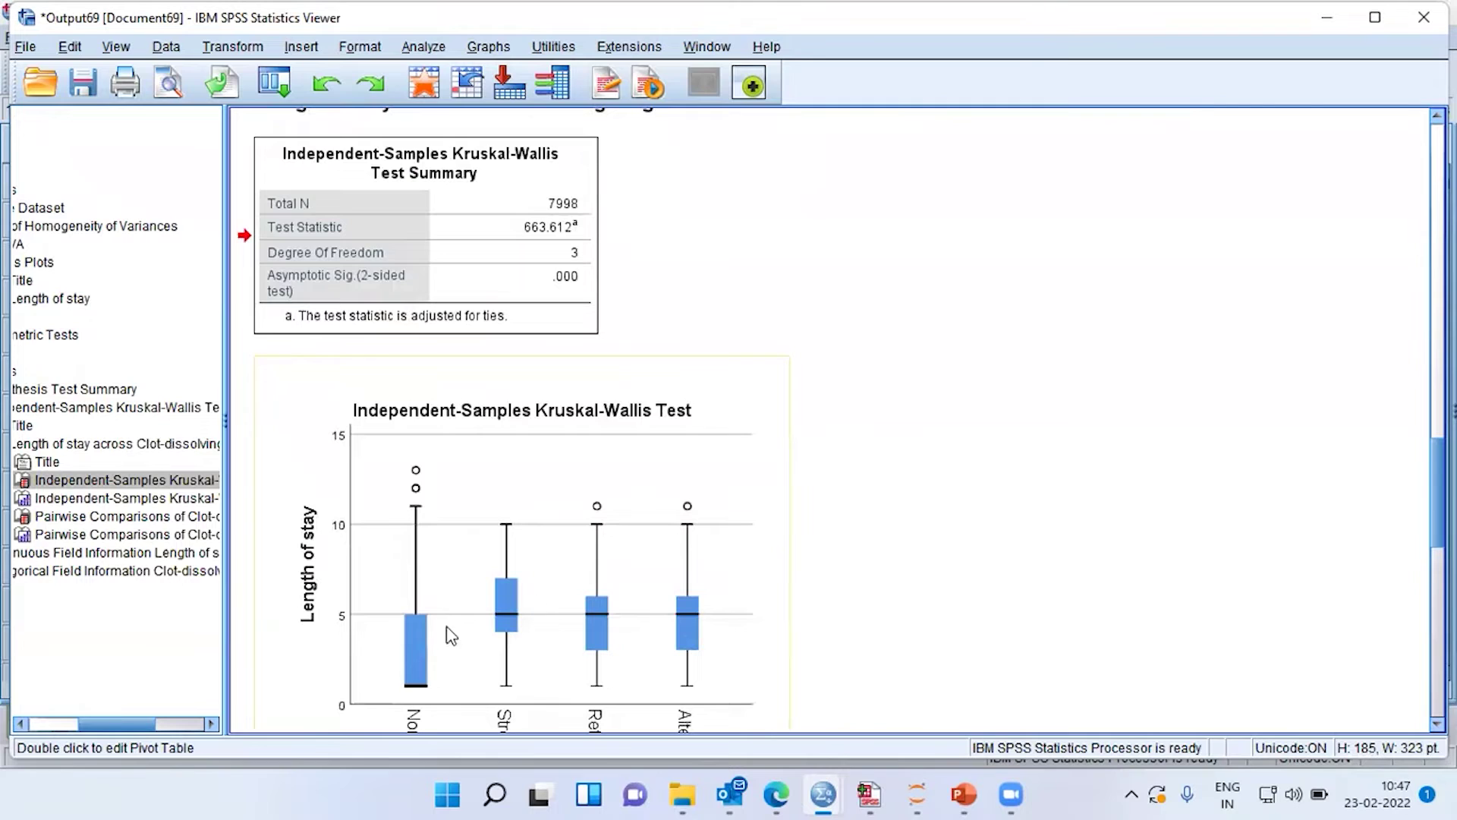
left_click(653, 649)
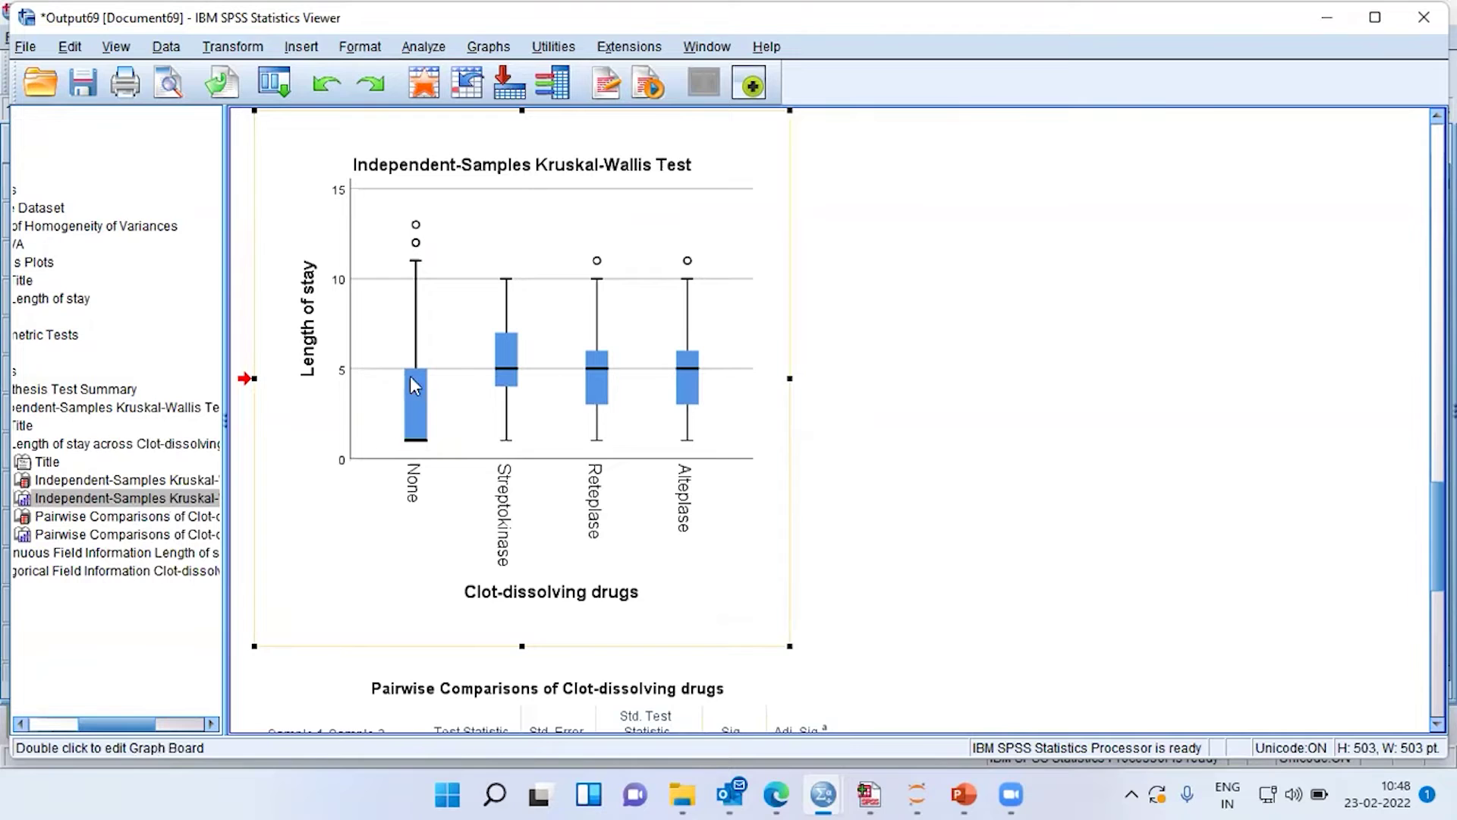
- Examine the Pairwise Comparisons of Clot-dissolving drugs table, reading the None-Reteplase row's test statistic, significance and adjusted significance
scroll(713, 384, "down", 5)
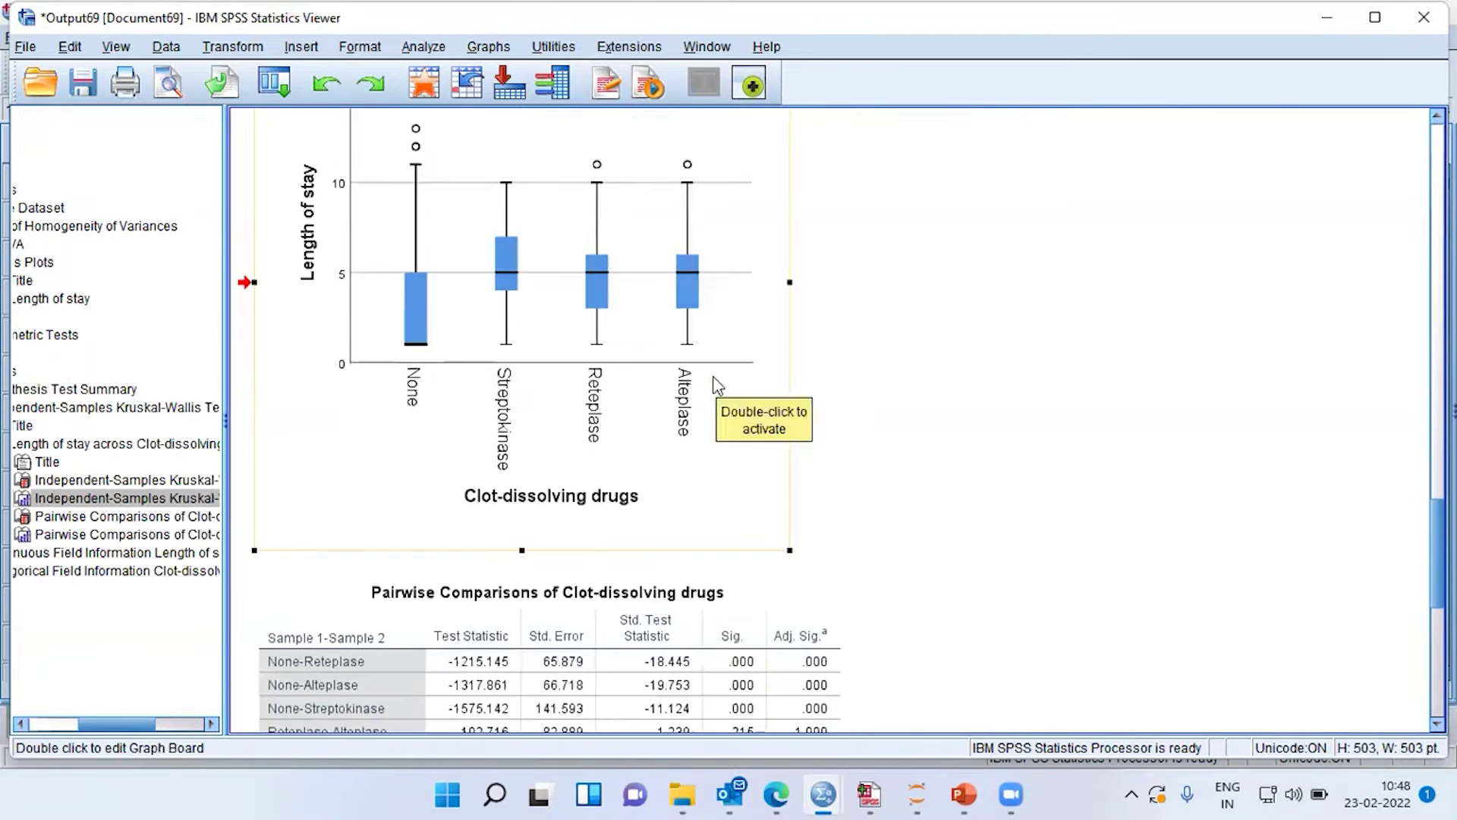
left_click(649, 510)
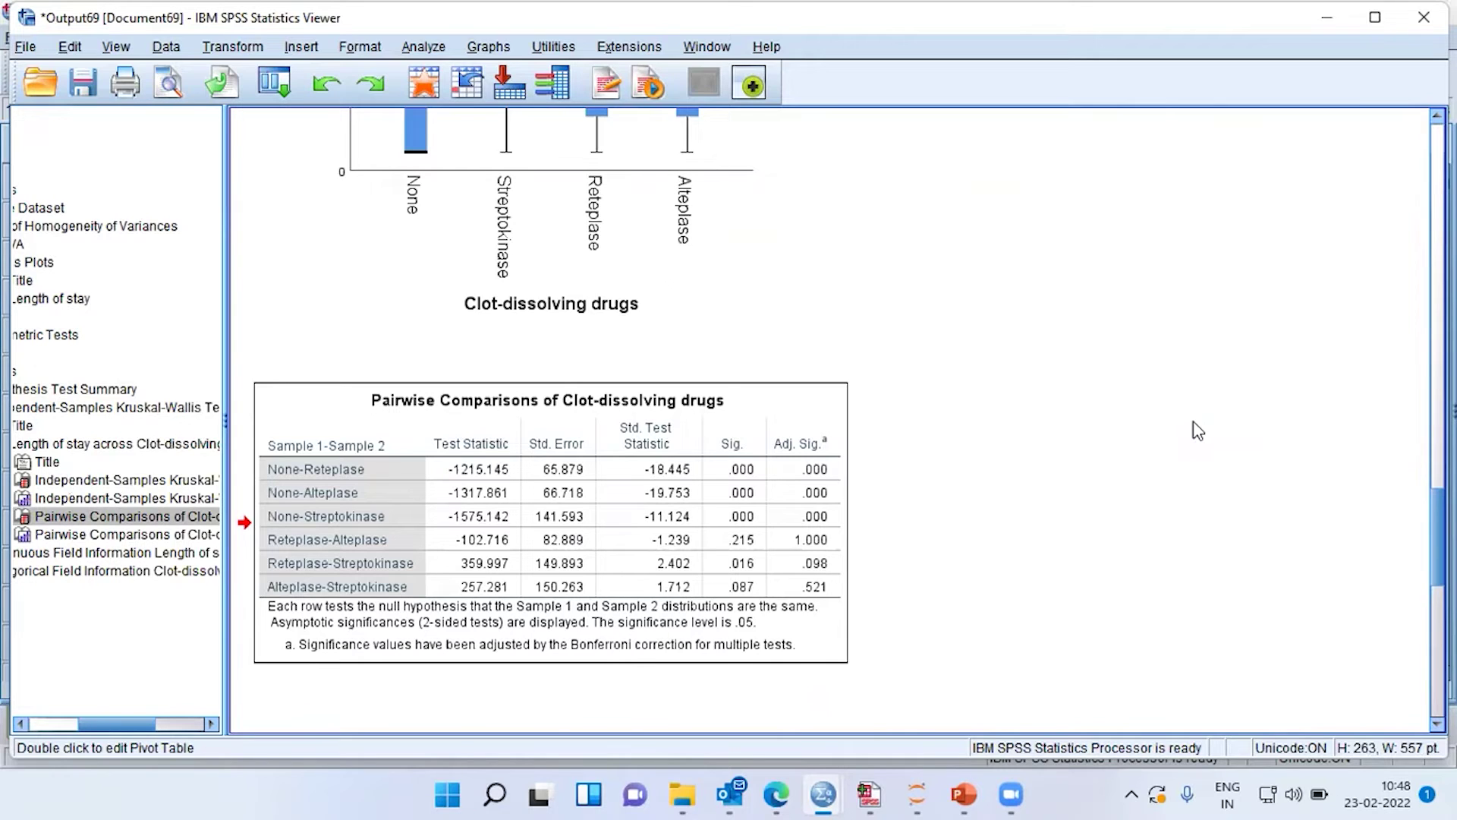
left_click(284, 478)
left_click(288, 478)
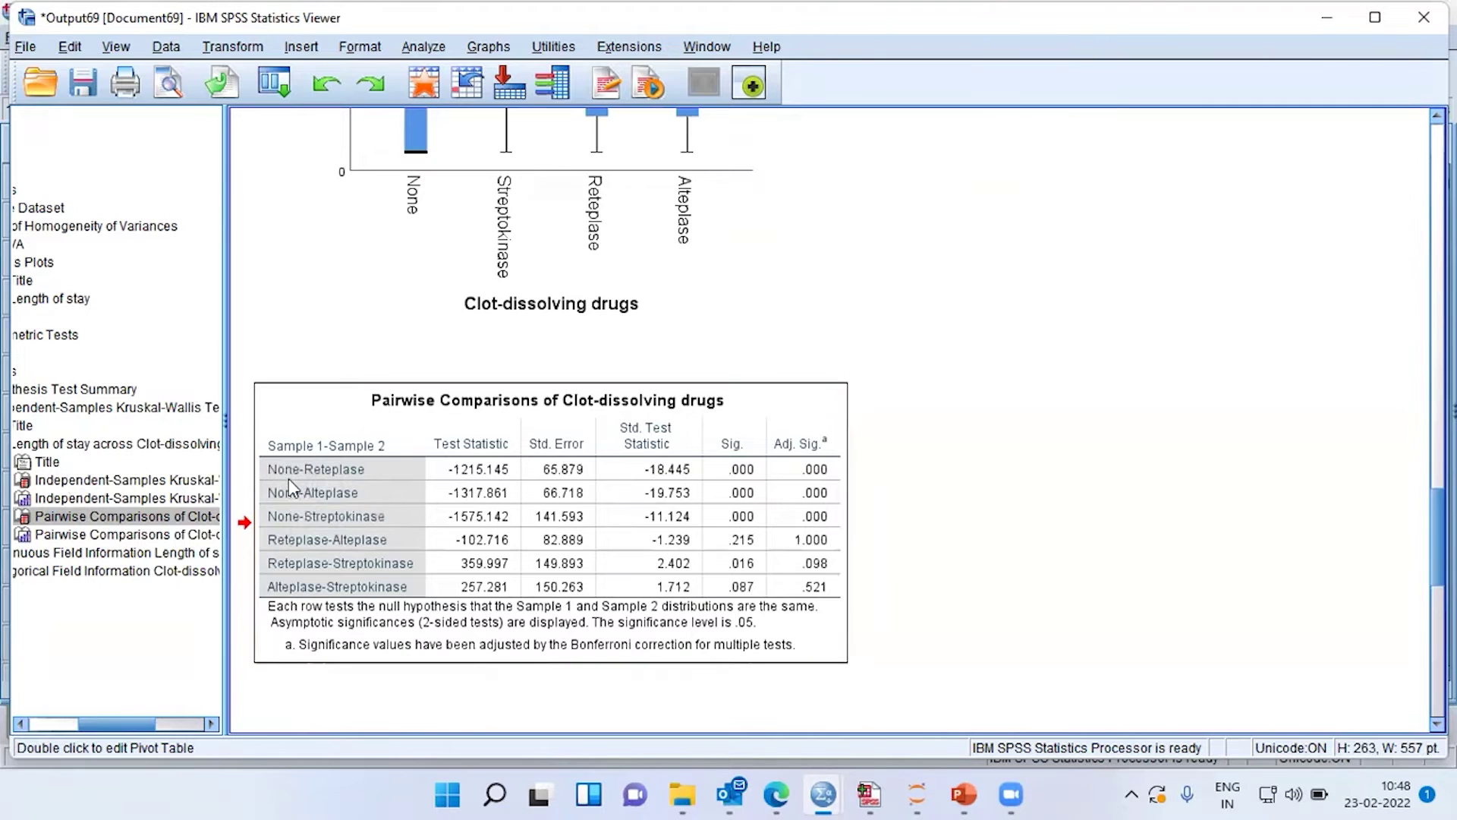
left_click(334, 476)
left_click(472, 475)
left_click(809, 473)
left_click(751, 471)
left_click(927, 518)
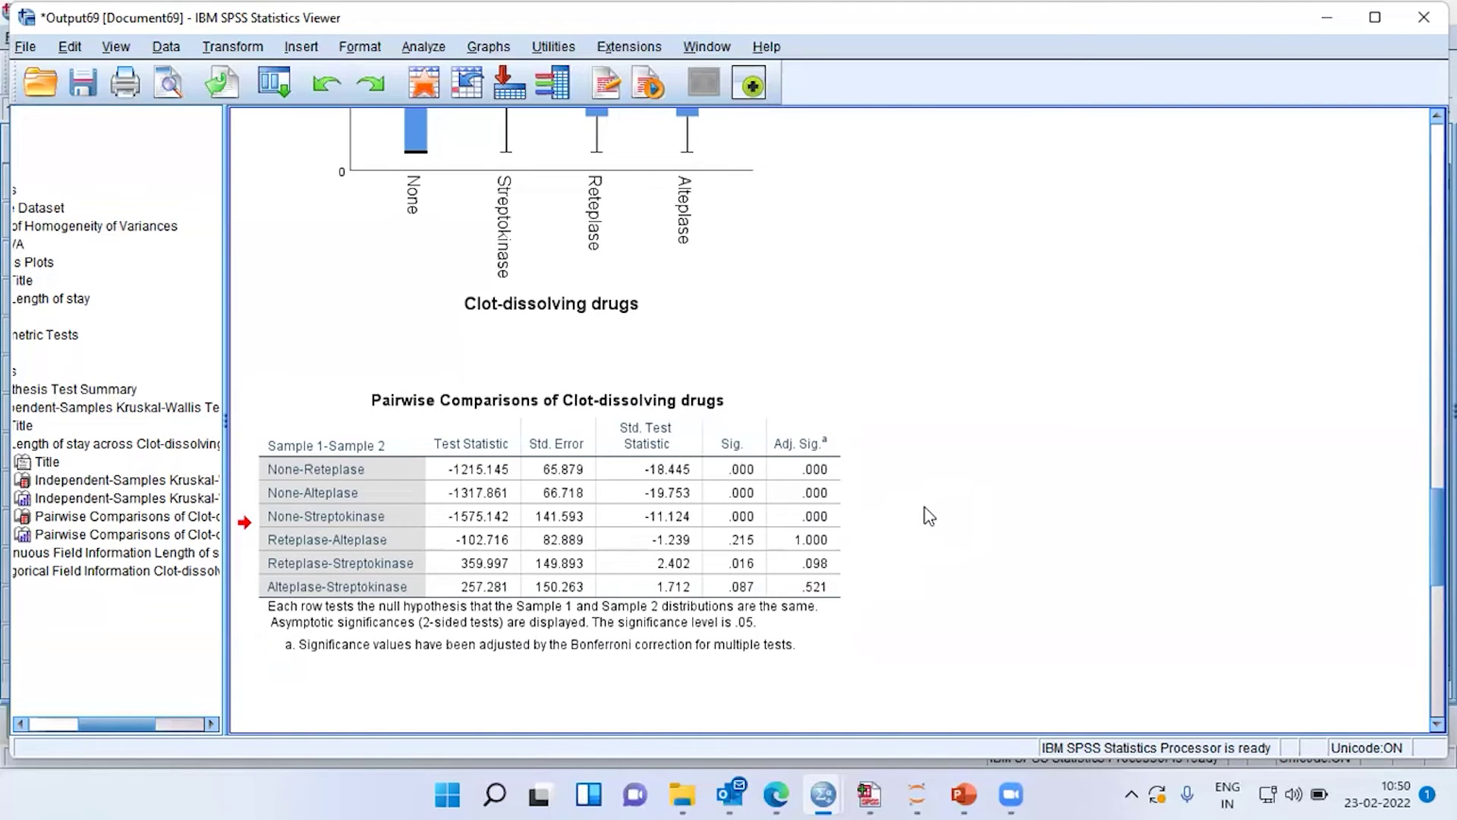
- Compare the significance values of the Reteplase-Alteplase, Reteplase-Streptokinase and Alteplase-Streptokinase pairs in the Pairwise Comparisons table
left_click(600, 479)
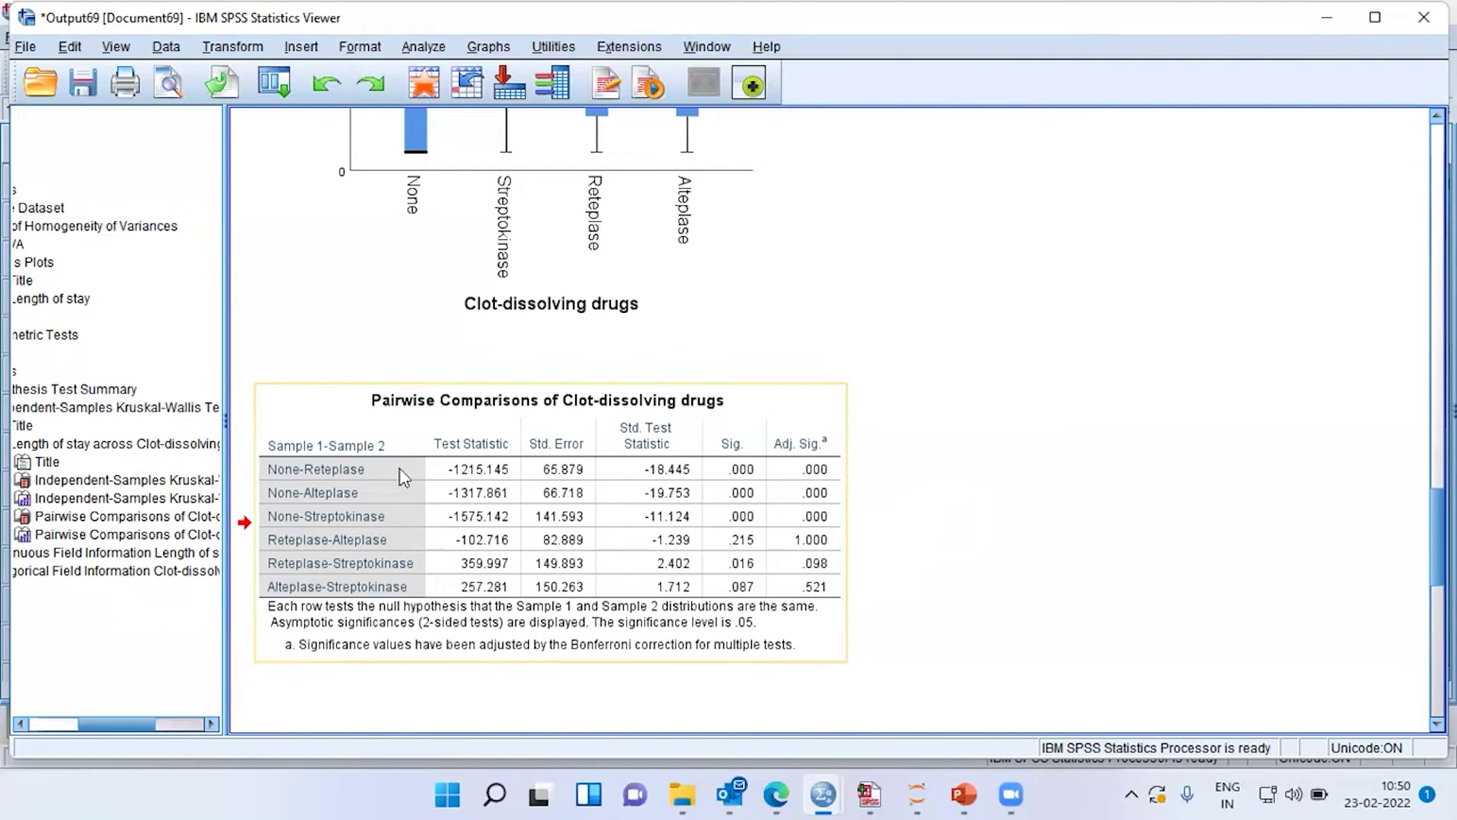
left_click(324, 545)
scroll(1040, 608, "down", 3)
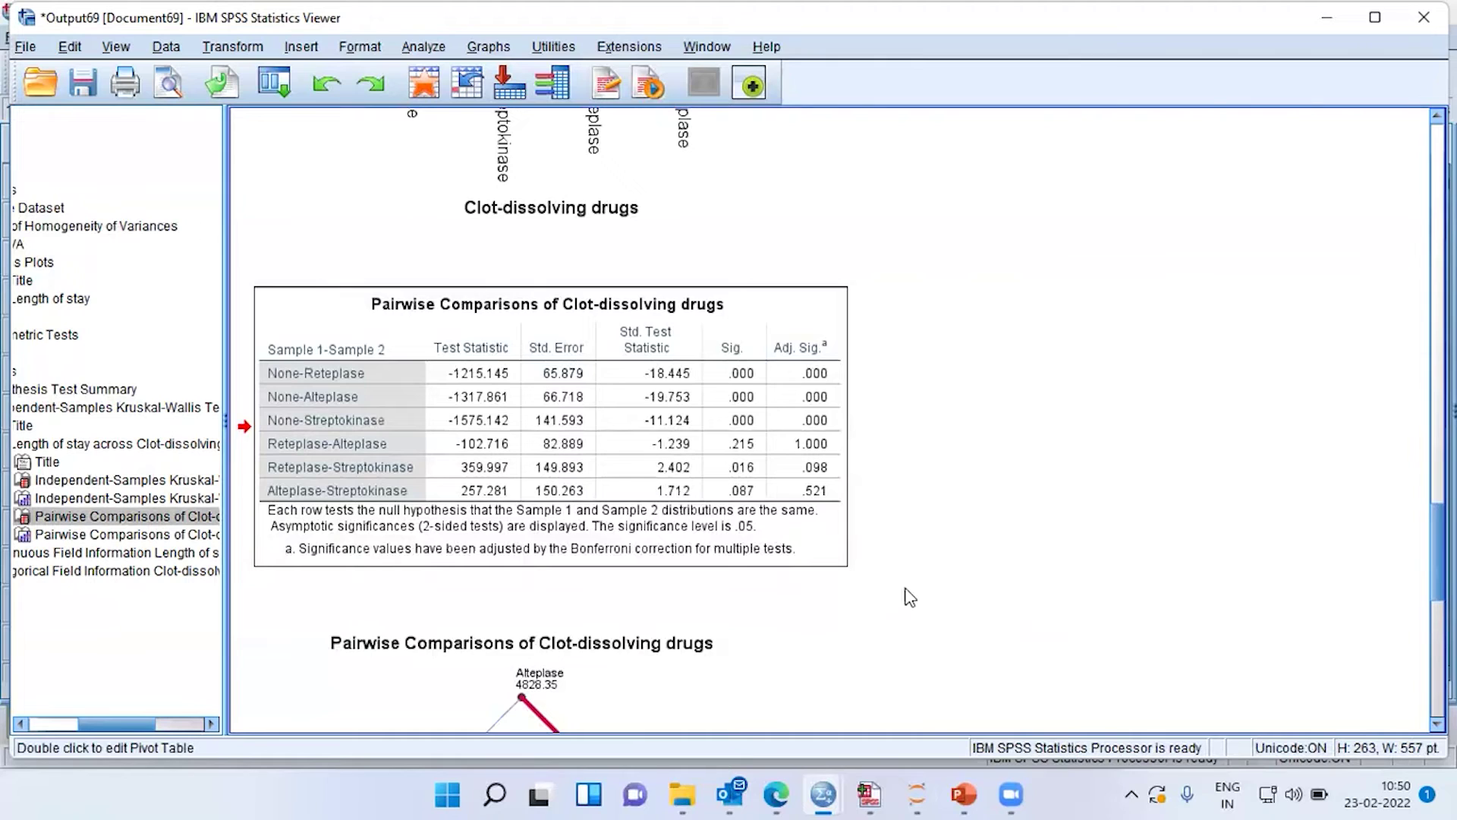
scroll(910, 597, "up", 3)
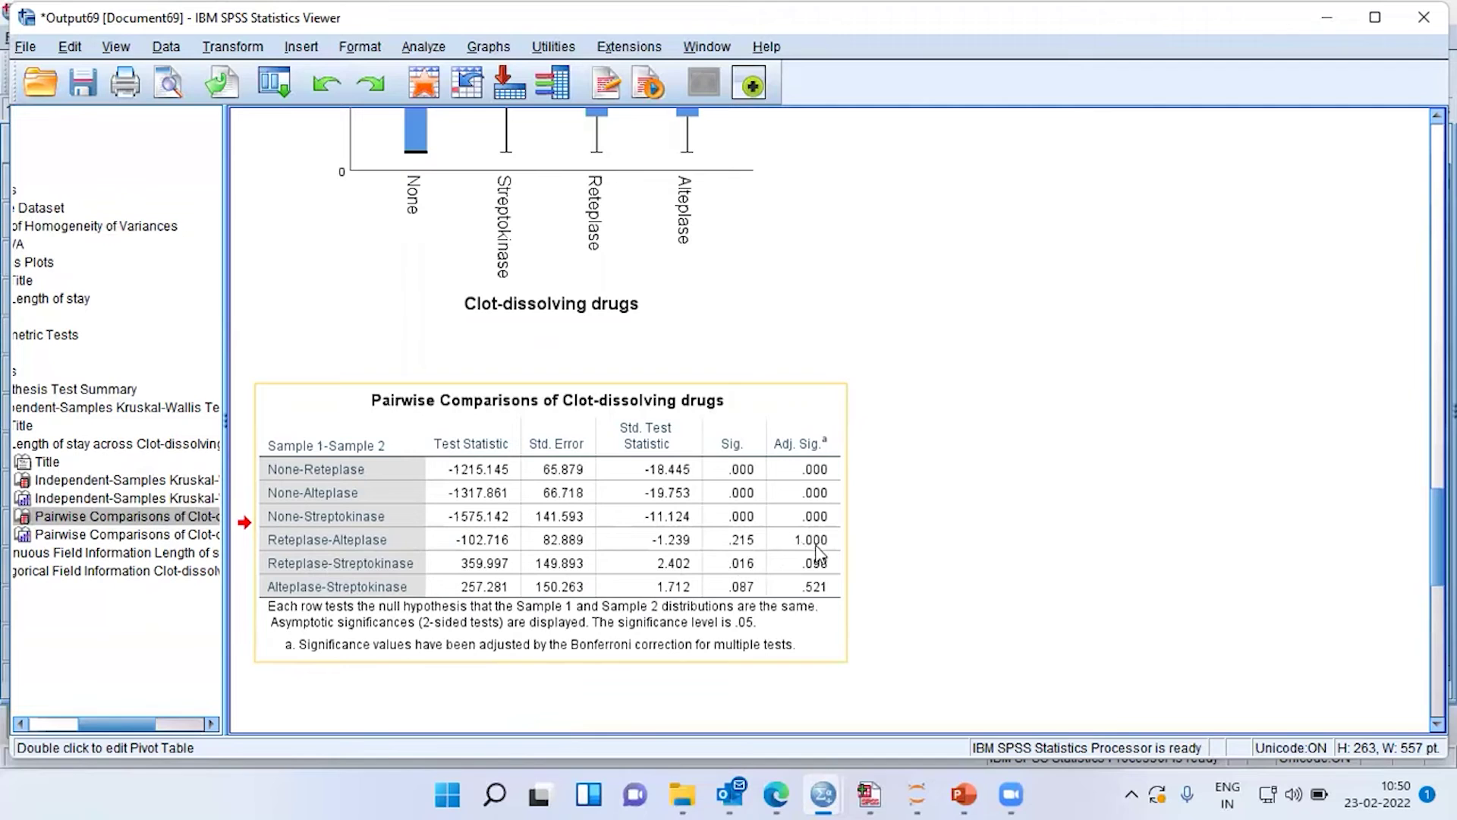
left_click(1023, 552)
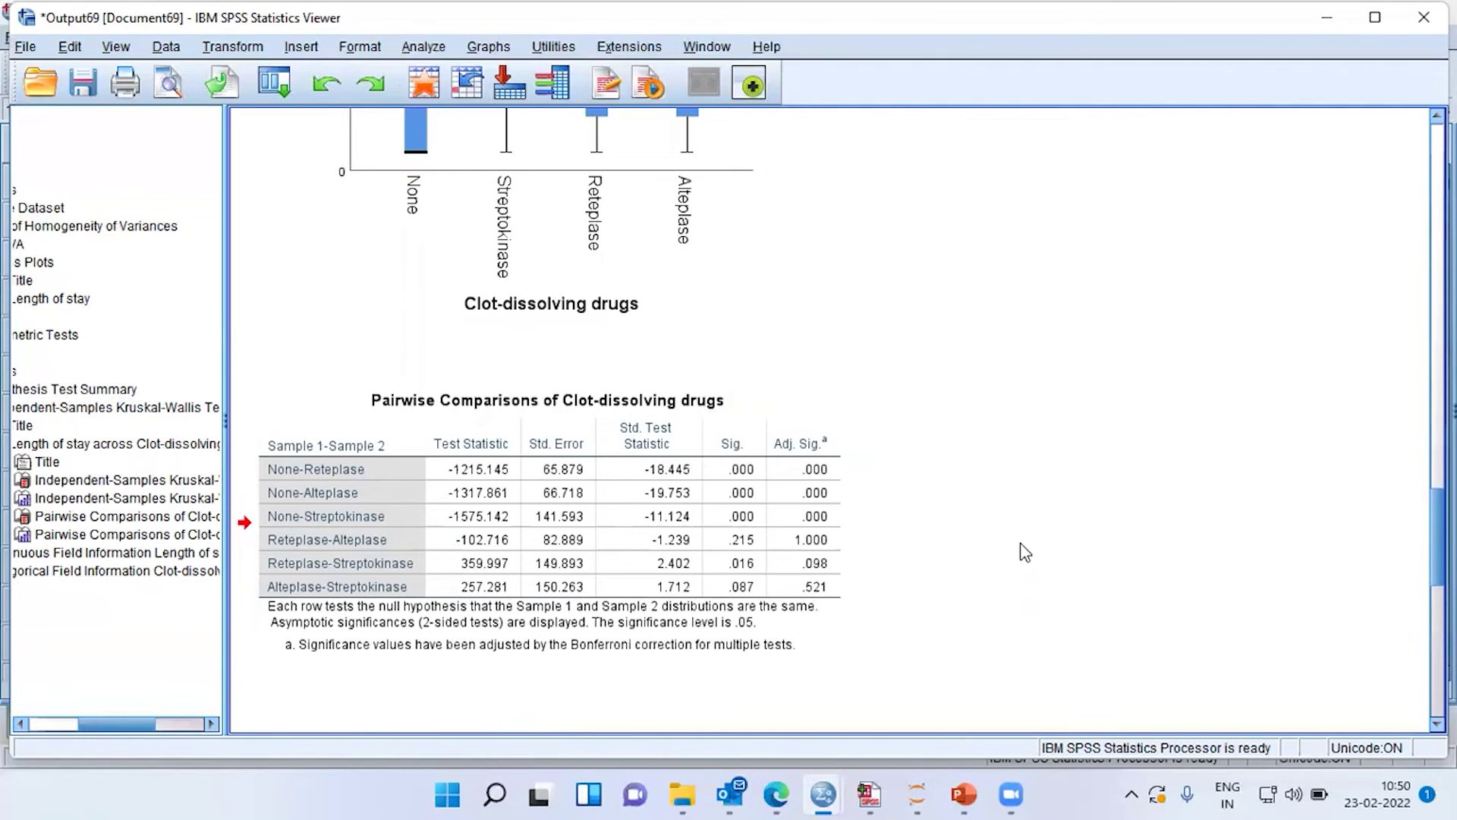
left_click(412, 551)
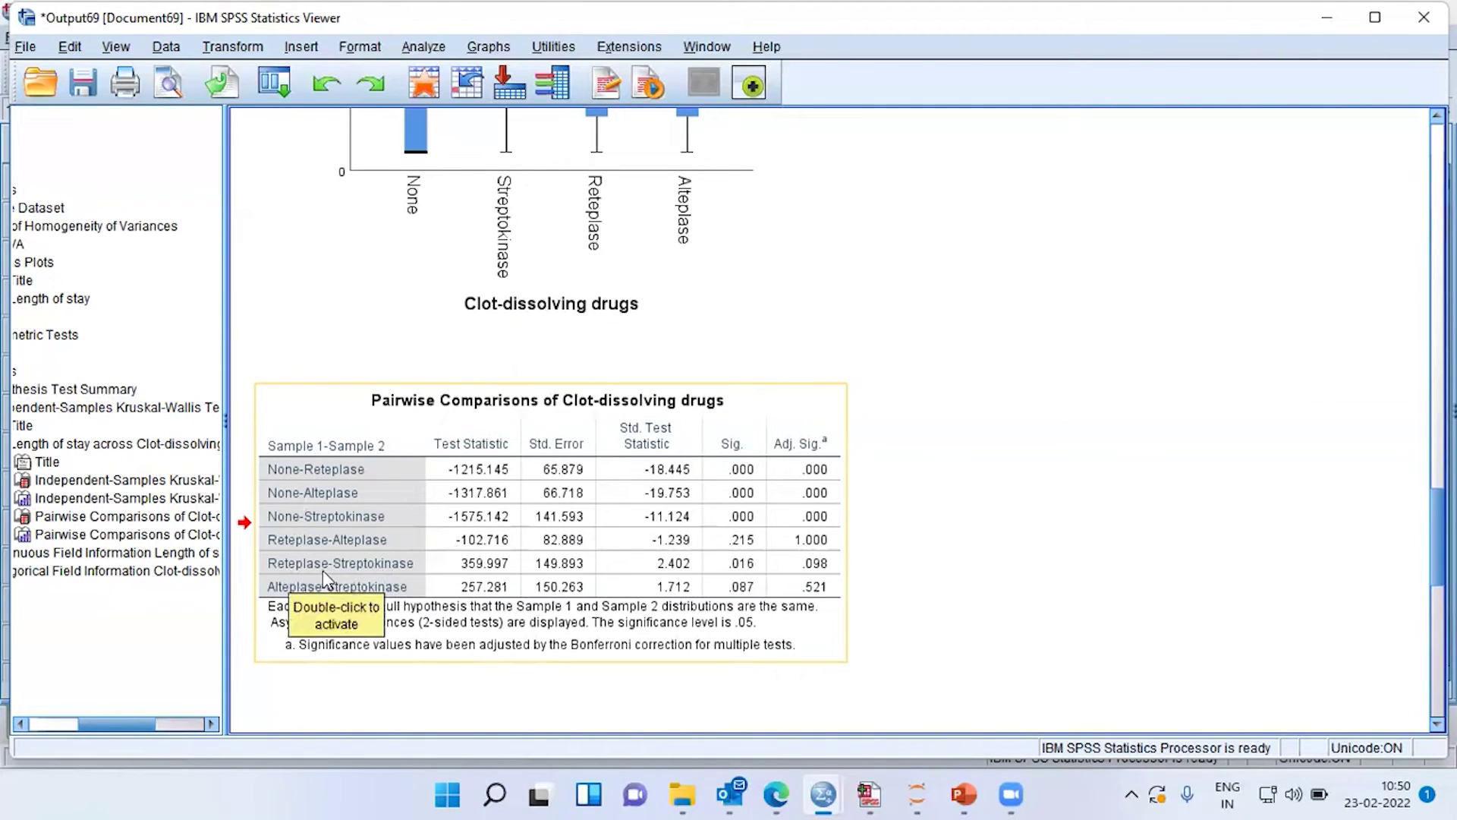
left_click(368, 580)
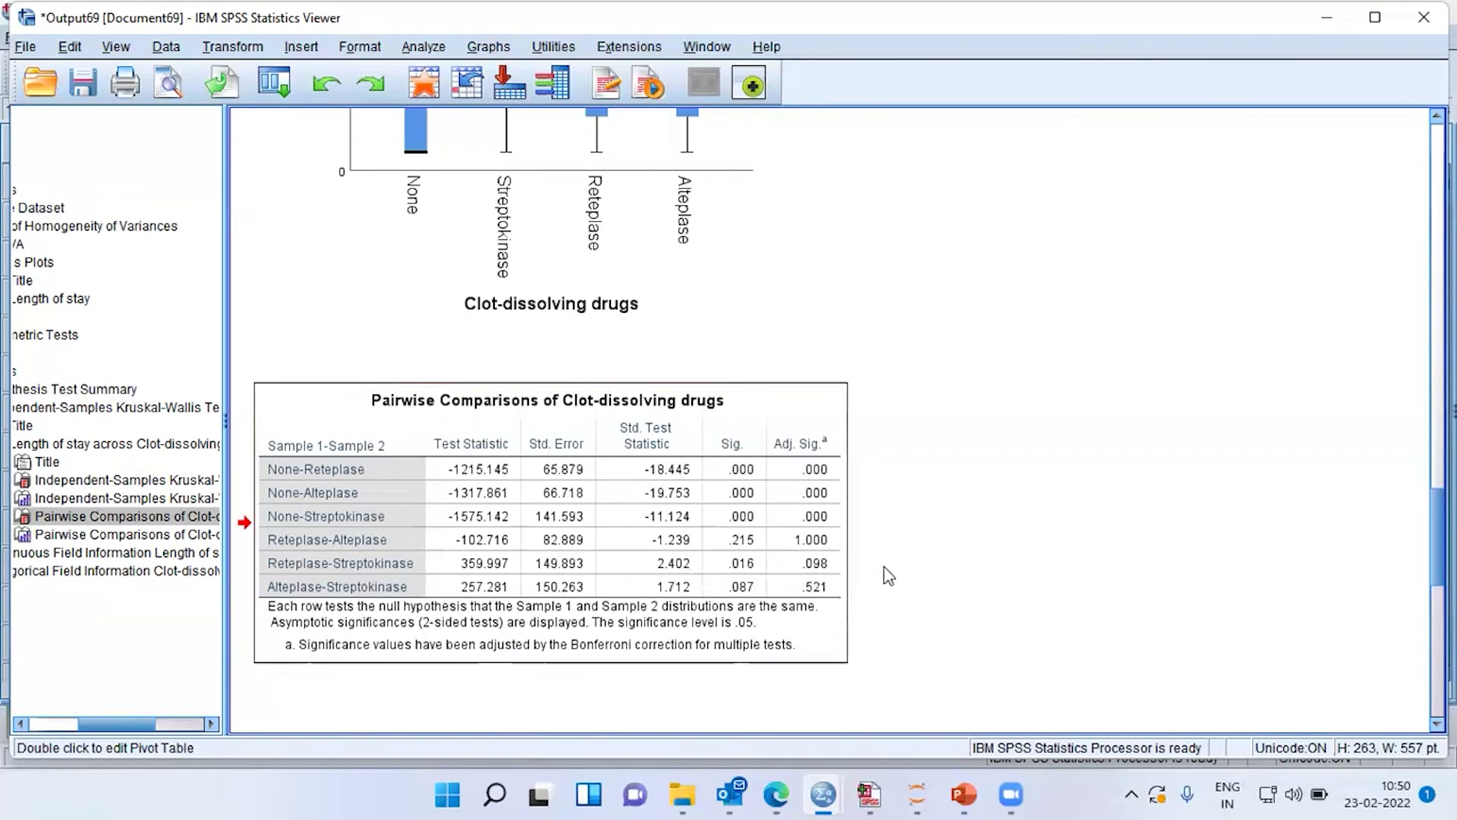
left_click(913, 574)
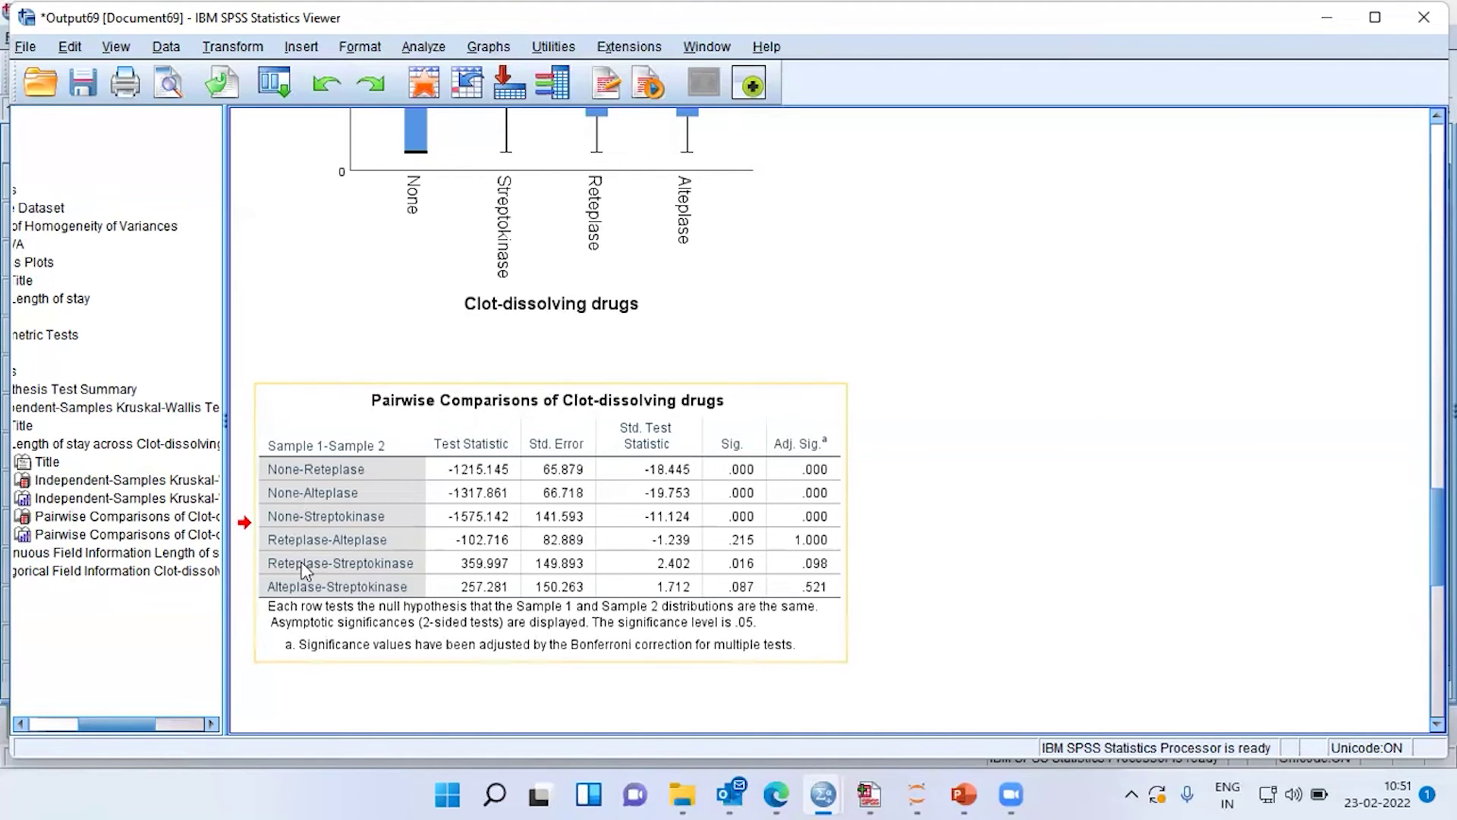
left_click(362, 601)
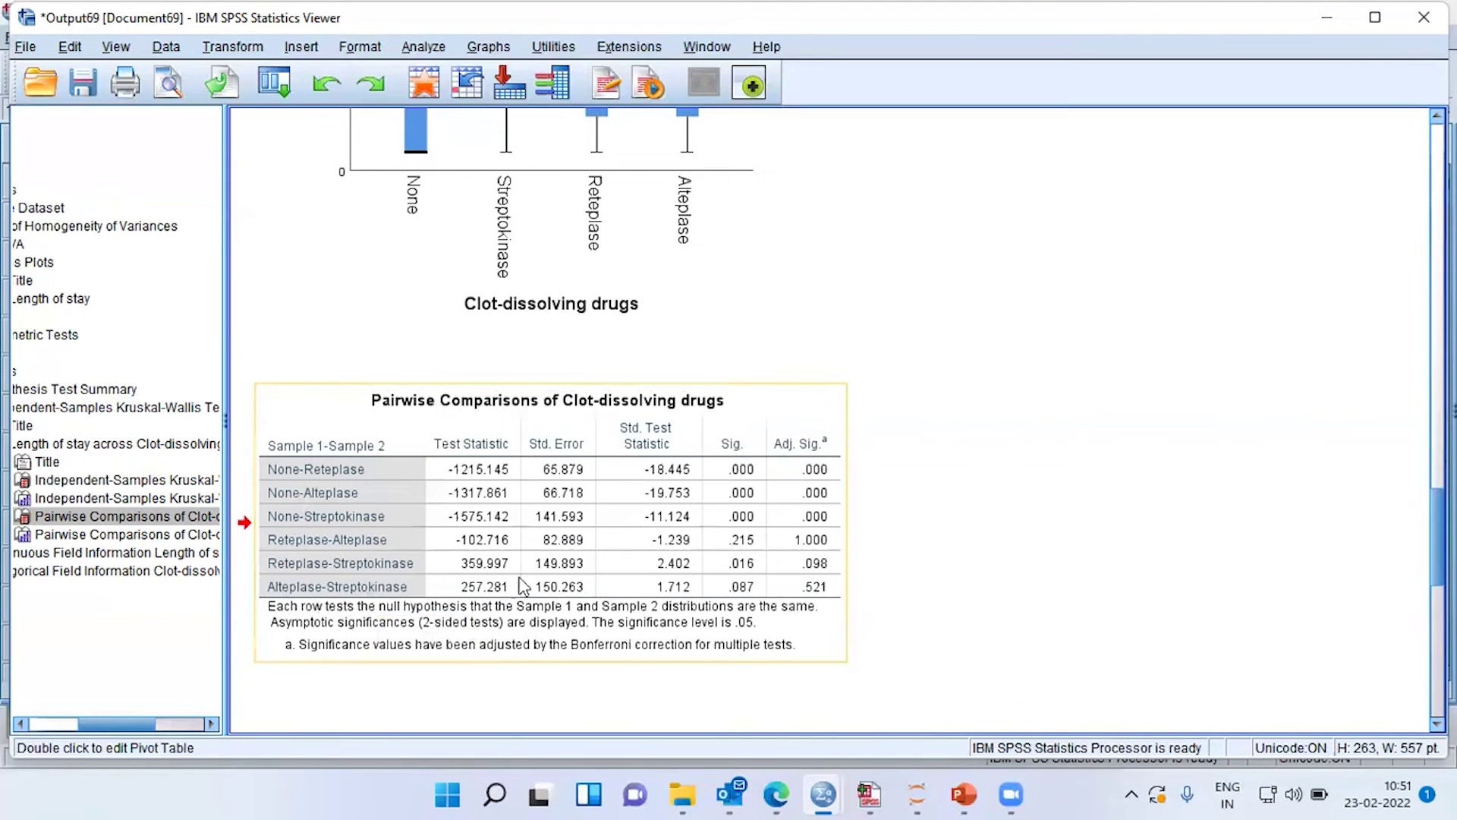
left_click(909, 599)
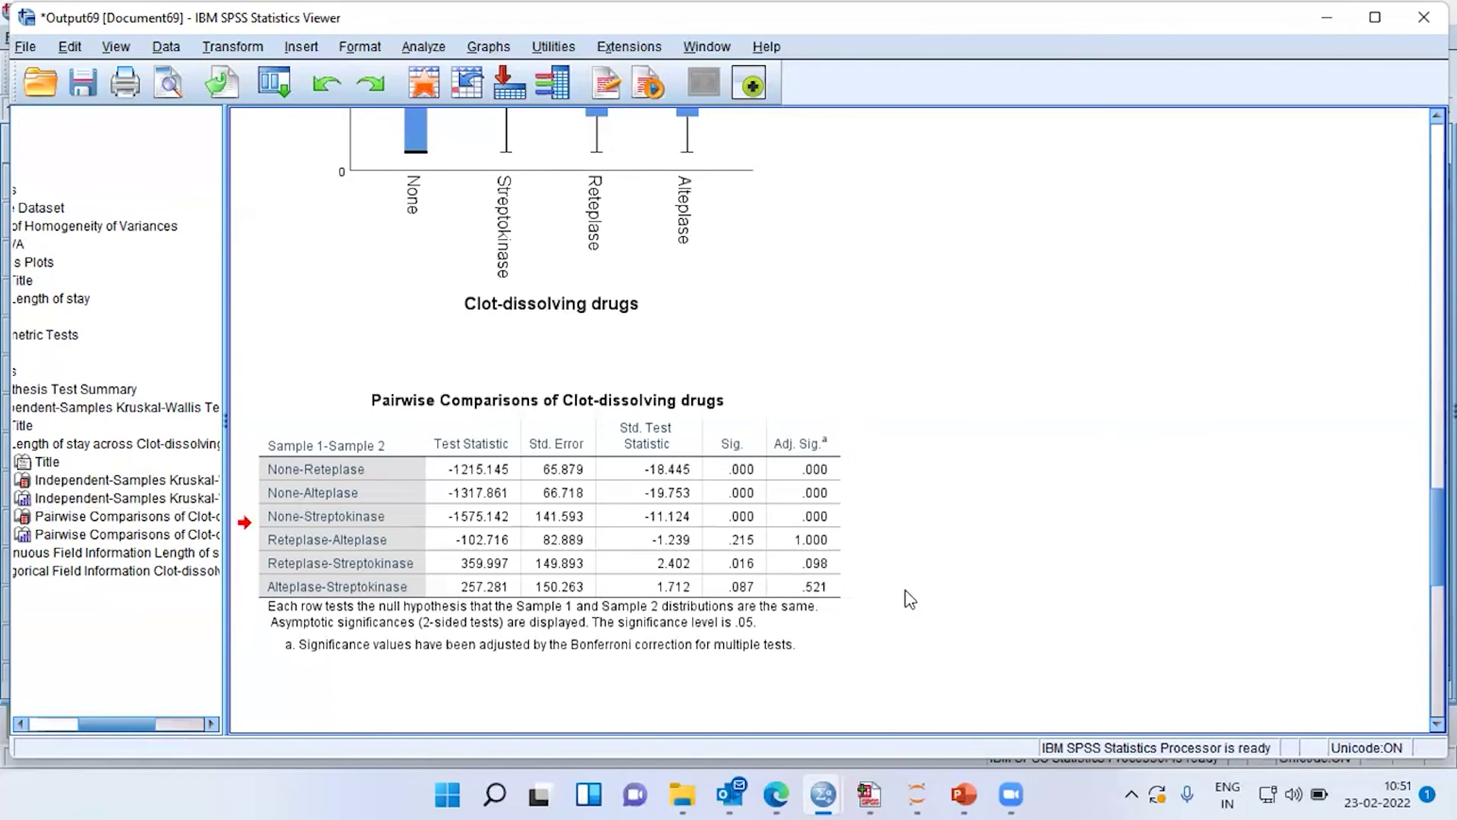
- Recheck the asymptotic significance in the Kruskal-Wallis test summary and compare the drug groups' length of stay in the box plot
scroll(842, 546, "up", 10)
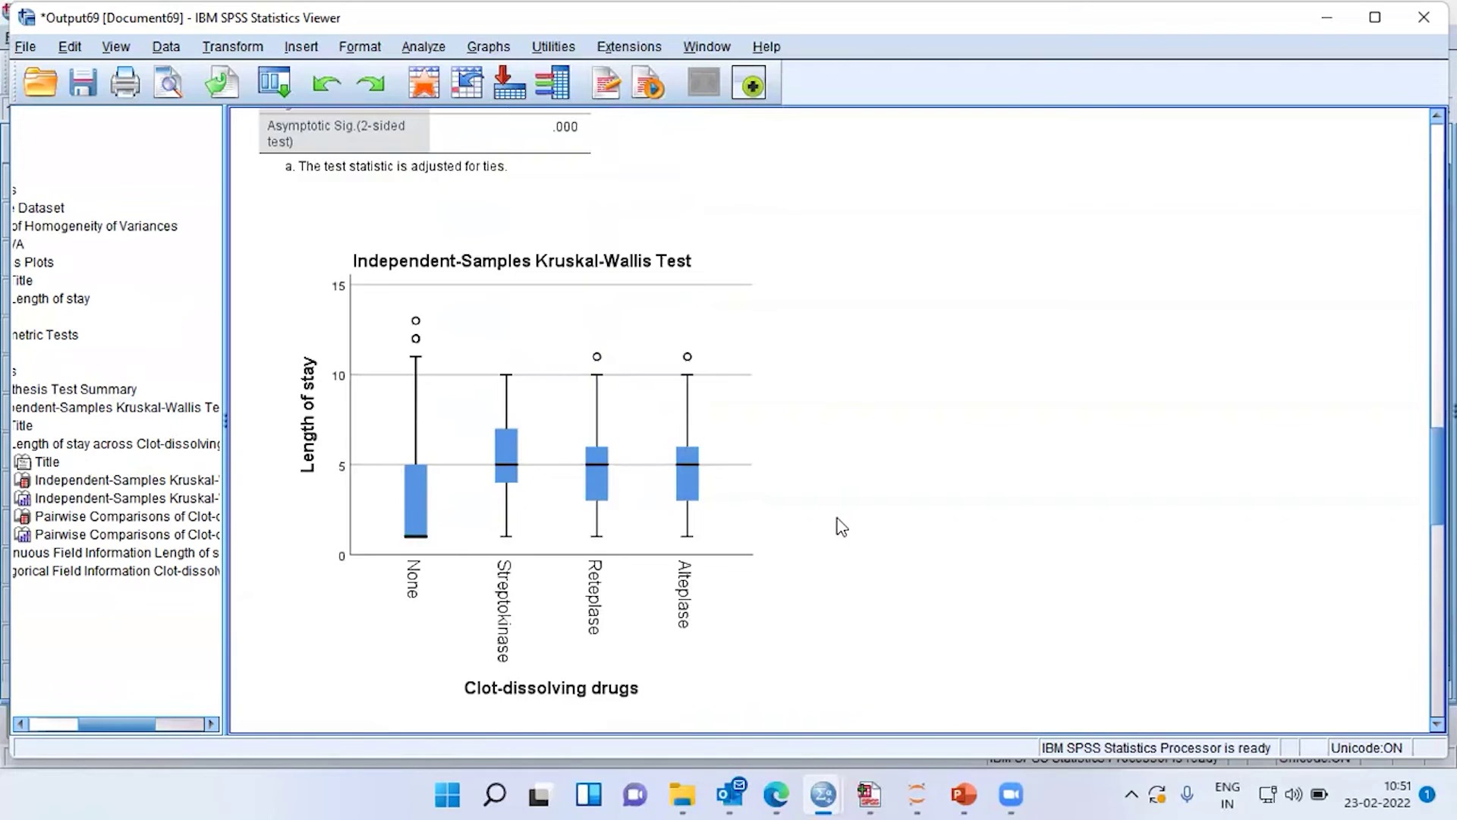
left_click(581, 530)
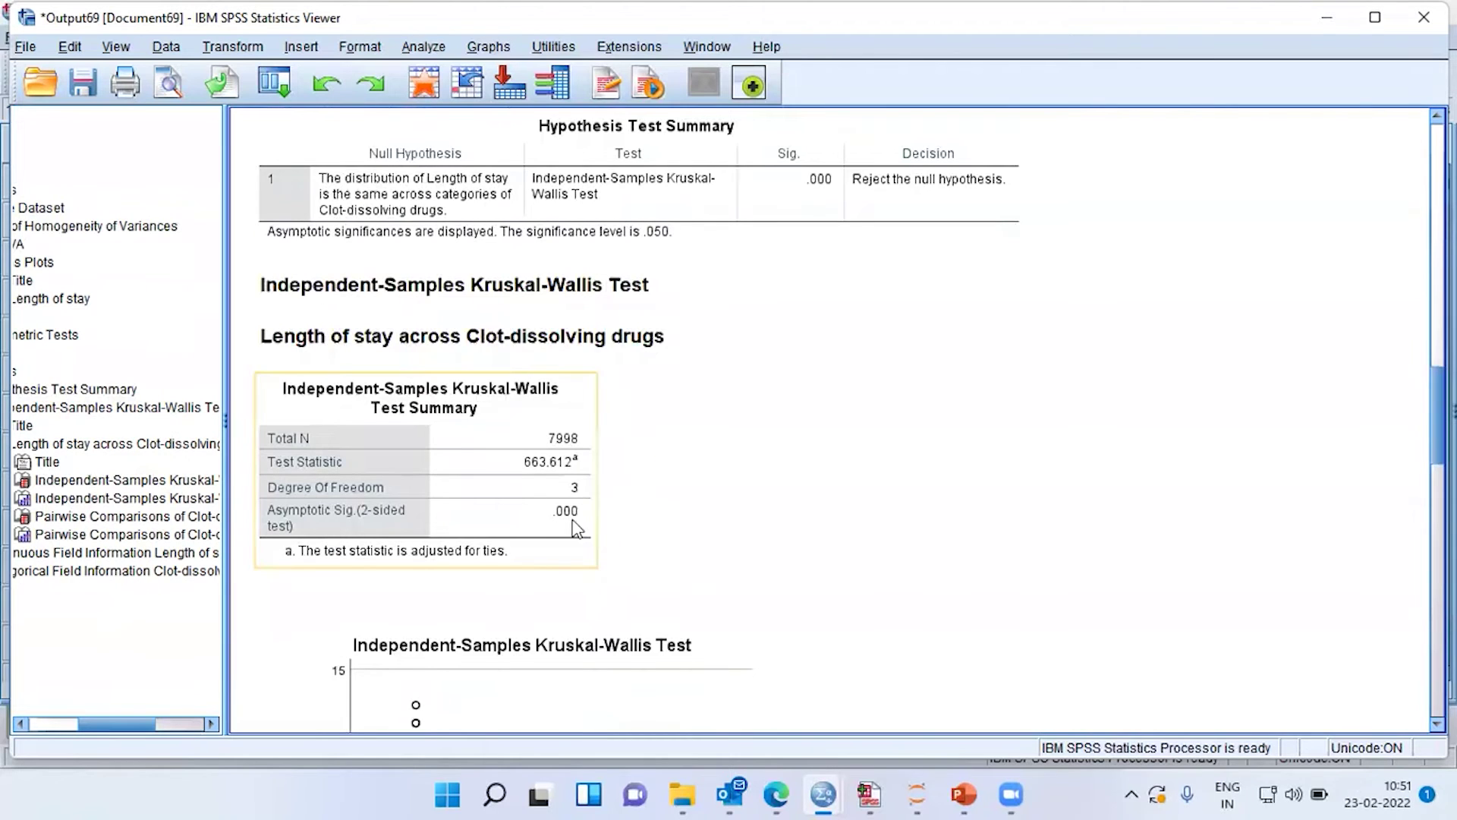
left_click(603, 537)
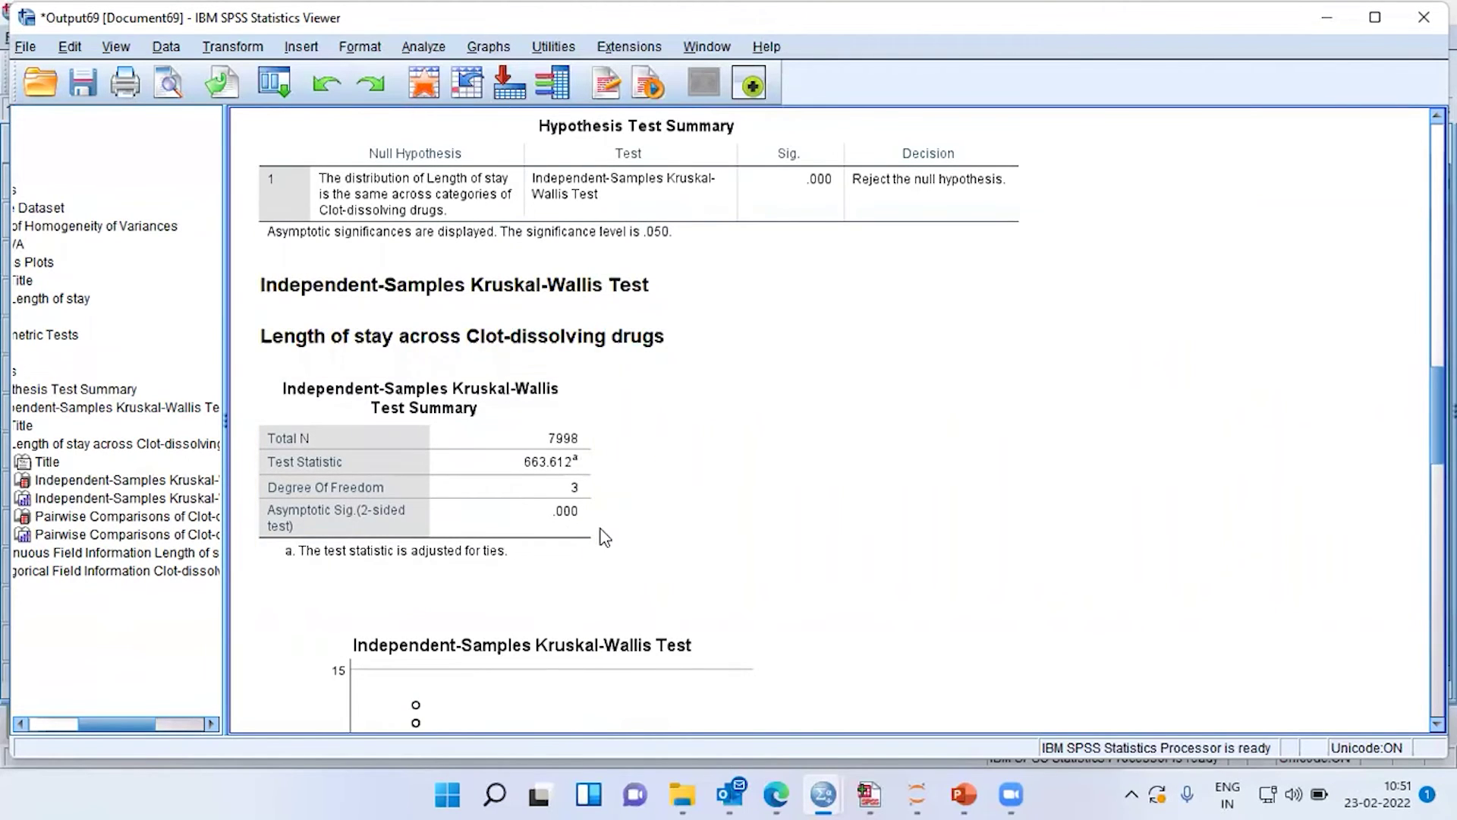
scroll(604, 536, "down", 3)
scroll(600, 537, "down", 1)
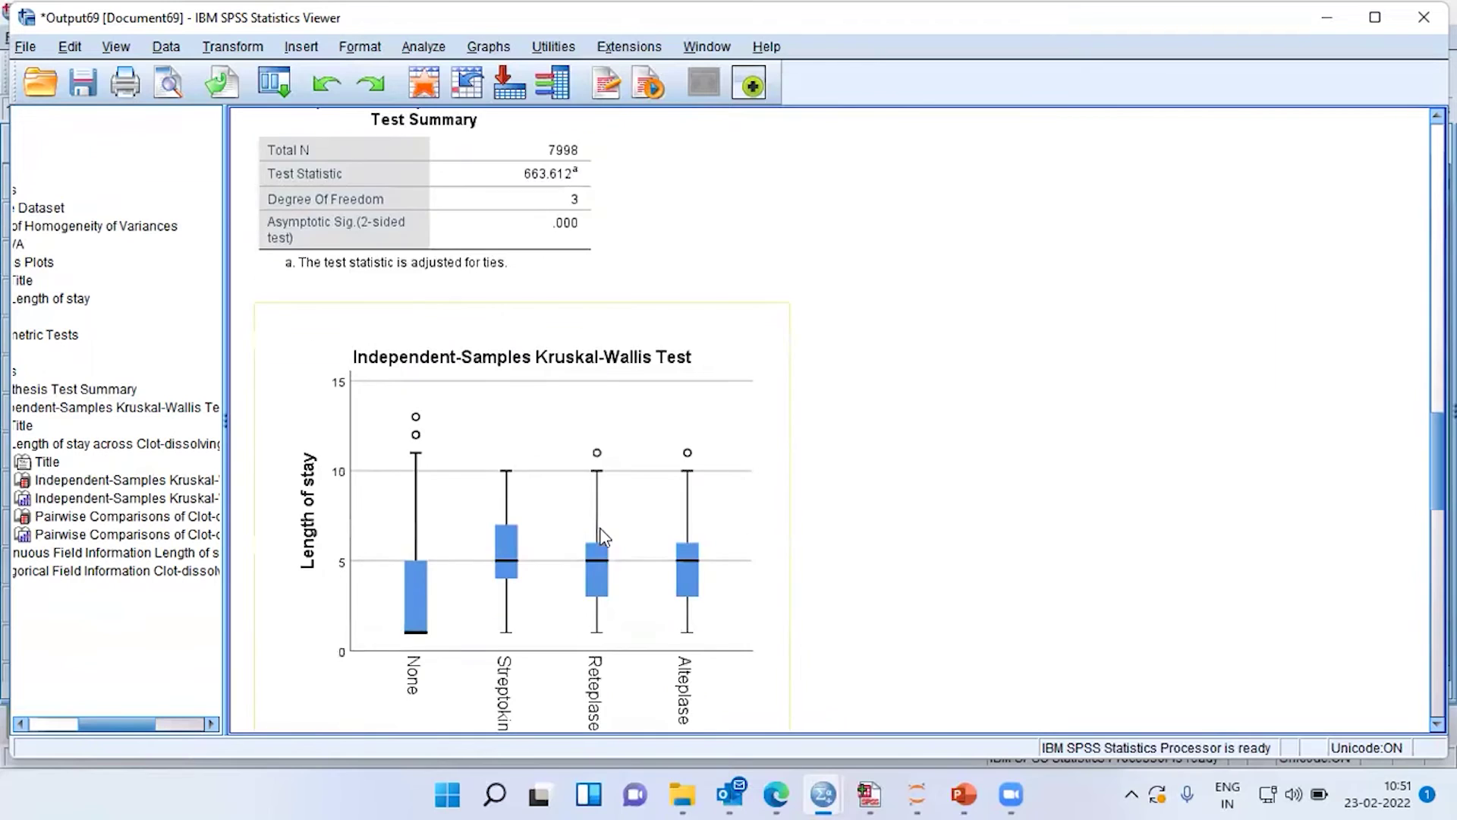
left_click(411, 646)
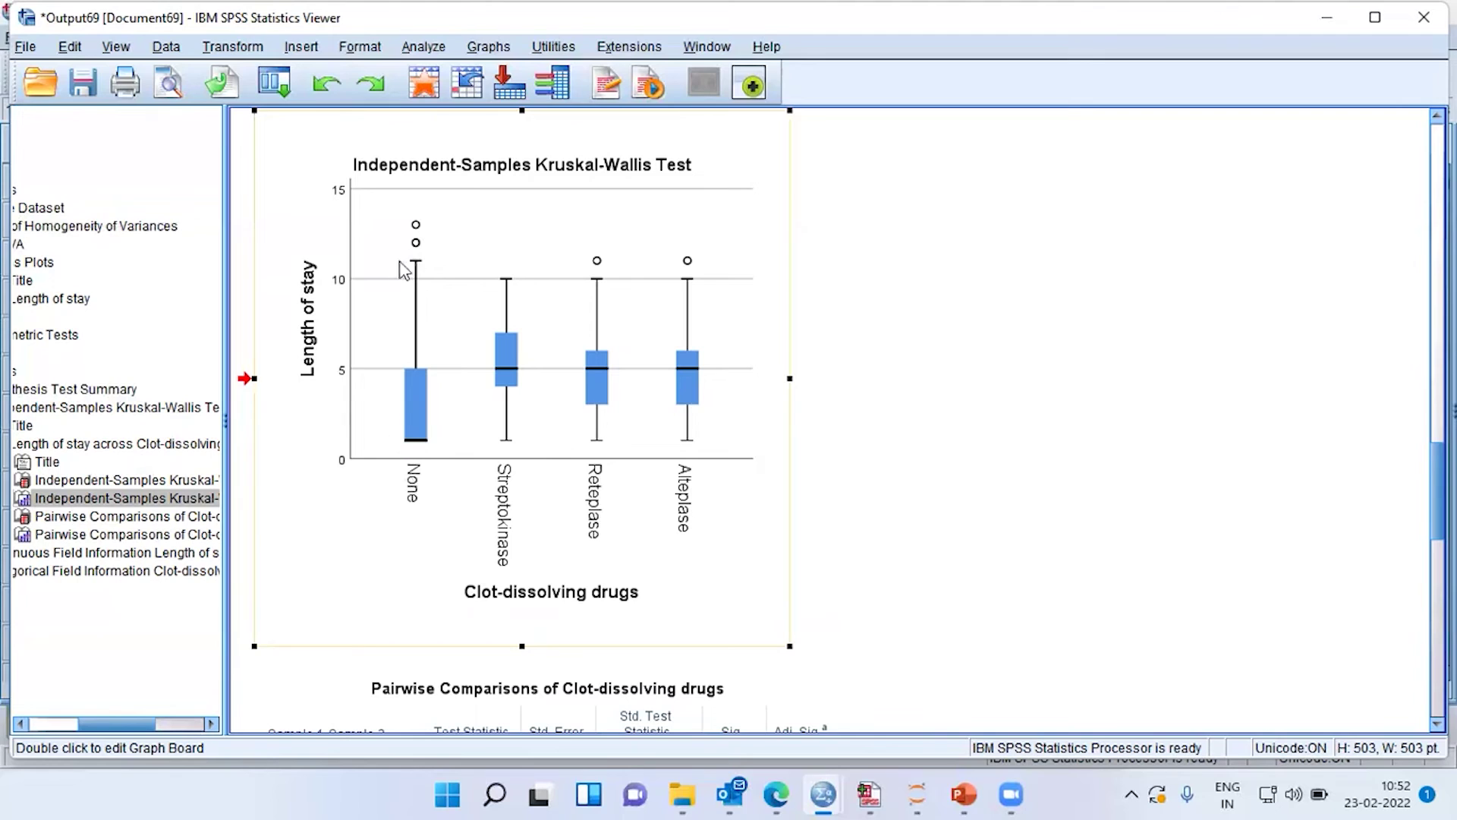
left_click(954, 443)
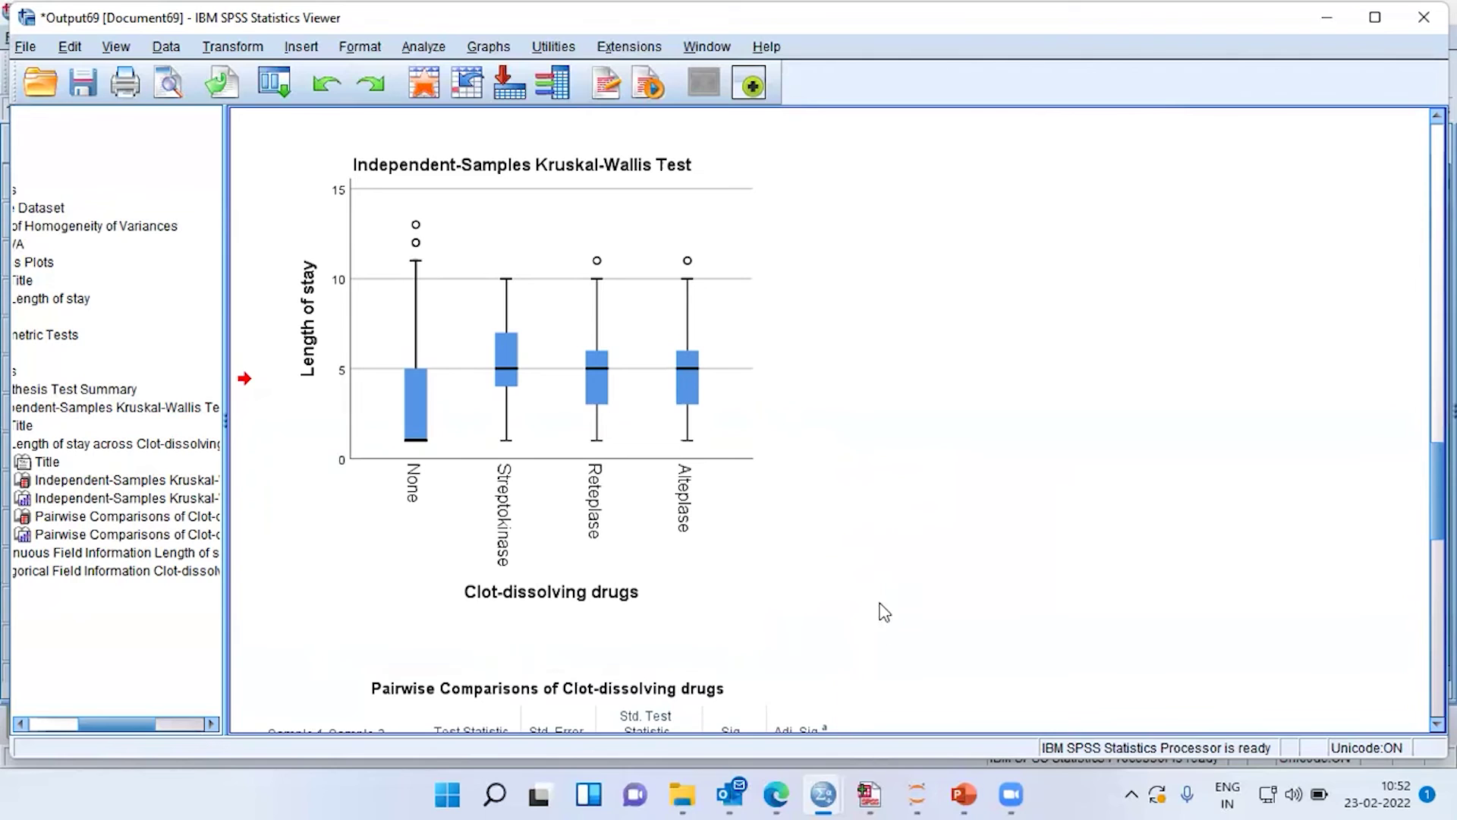
- Switch to the variable definitions of patient_los v1.sav and open the value labels of clotsolv
mouse_move(824, 793)
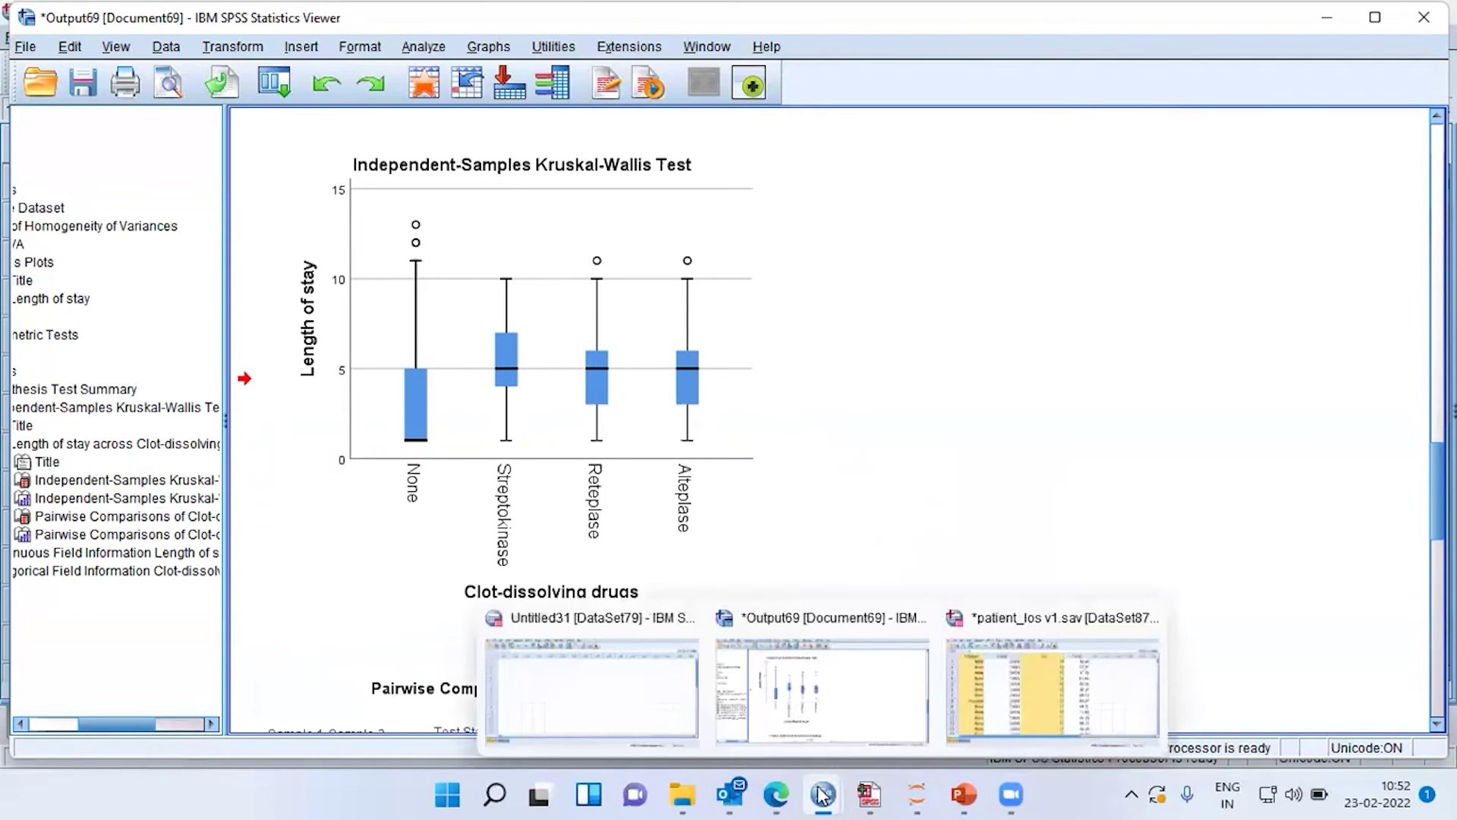
left_click(1017, 701)
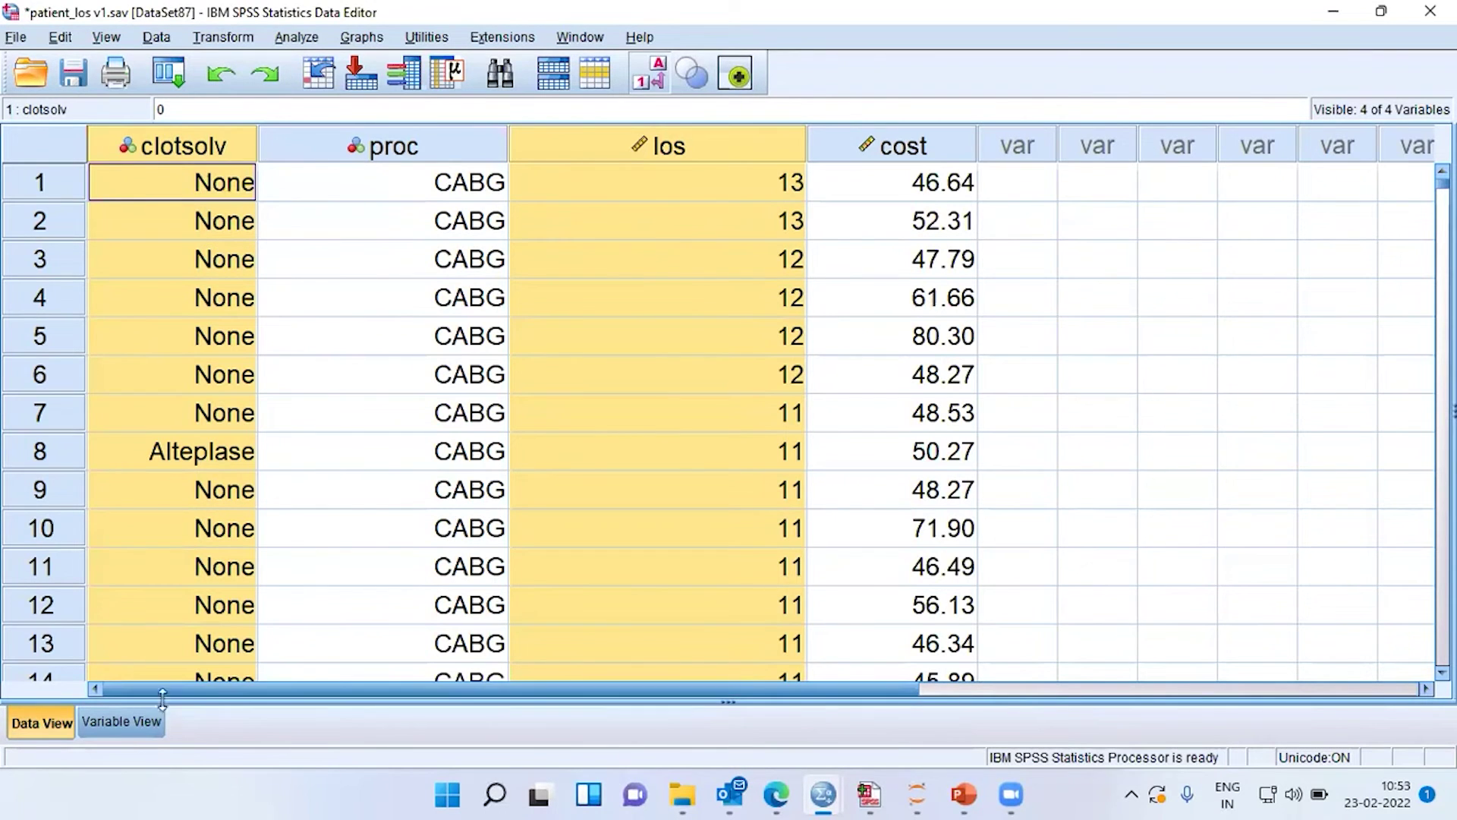
left_click(145, 727)
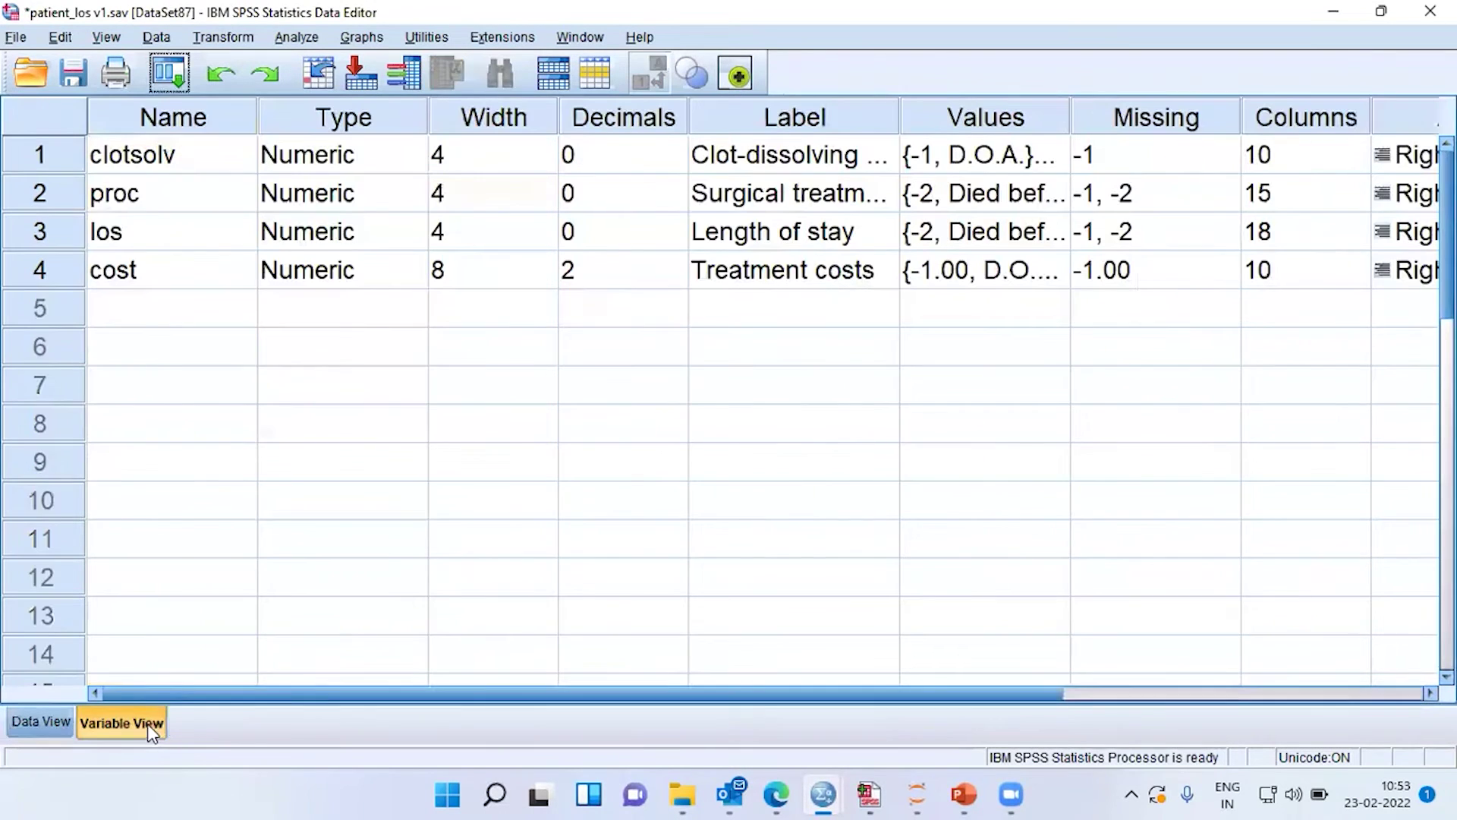
left_click(184, 167)
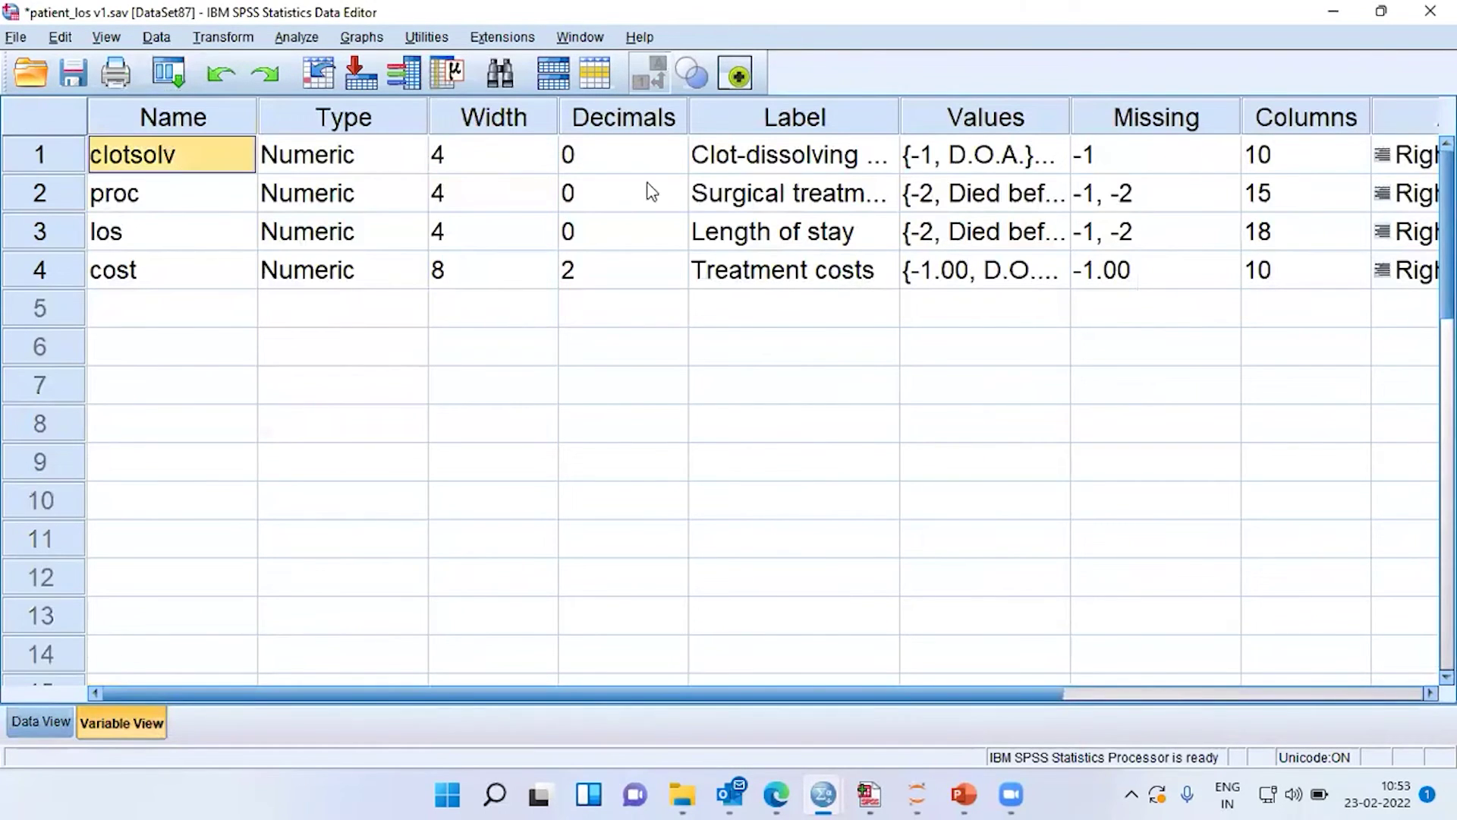
double_click(1057, 162)
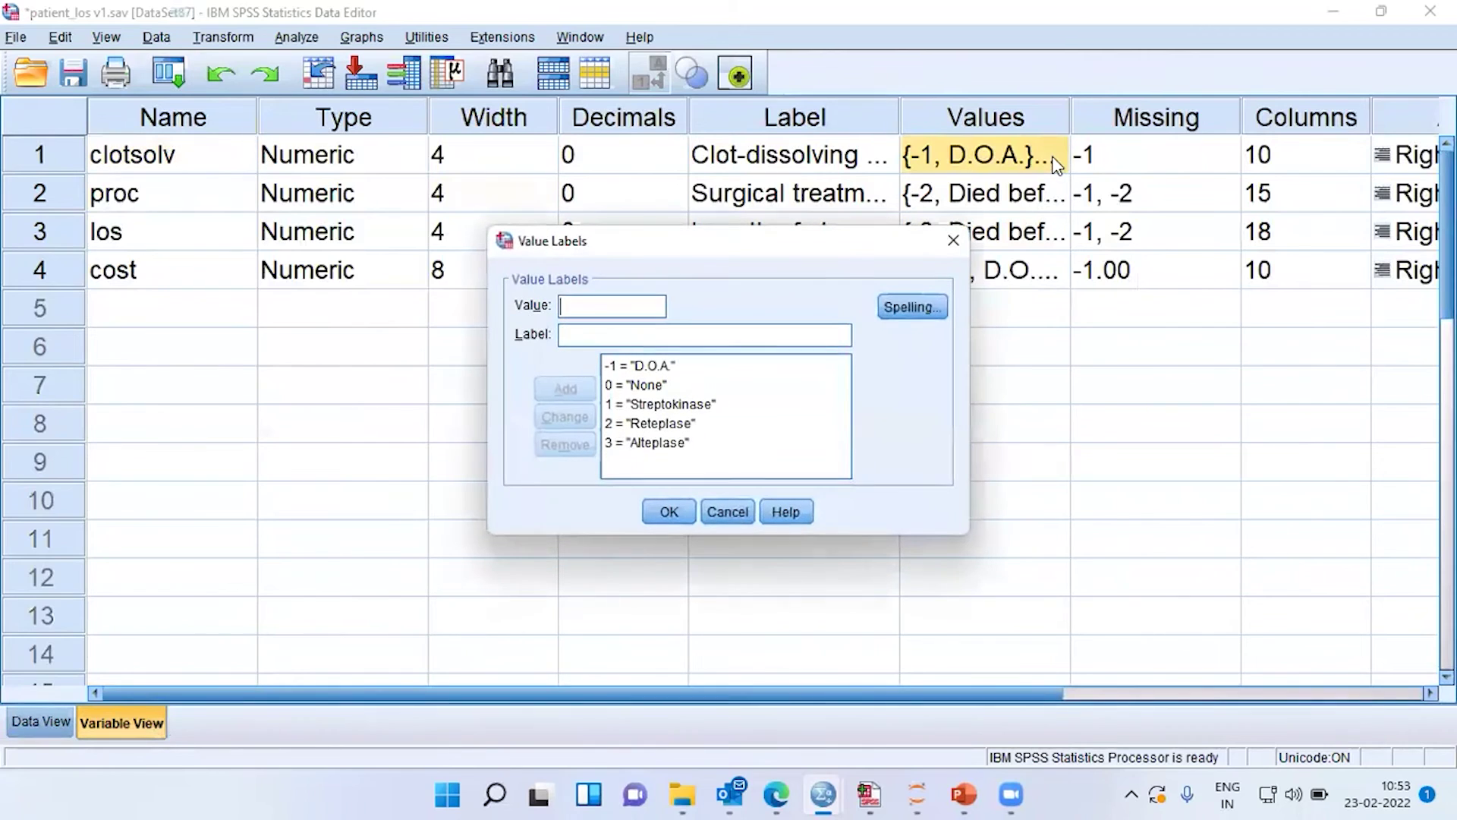
- Examine the clotsolv codes for D.O.A., None, Streptokinase, Reteplase and Alteplase, and dismiss the value labels without changes
left_click(645, 369)
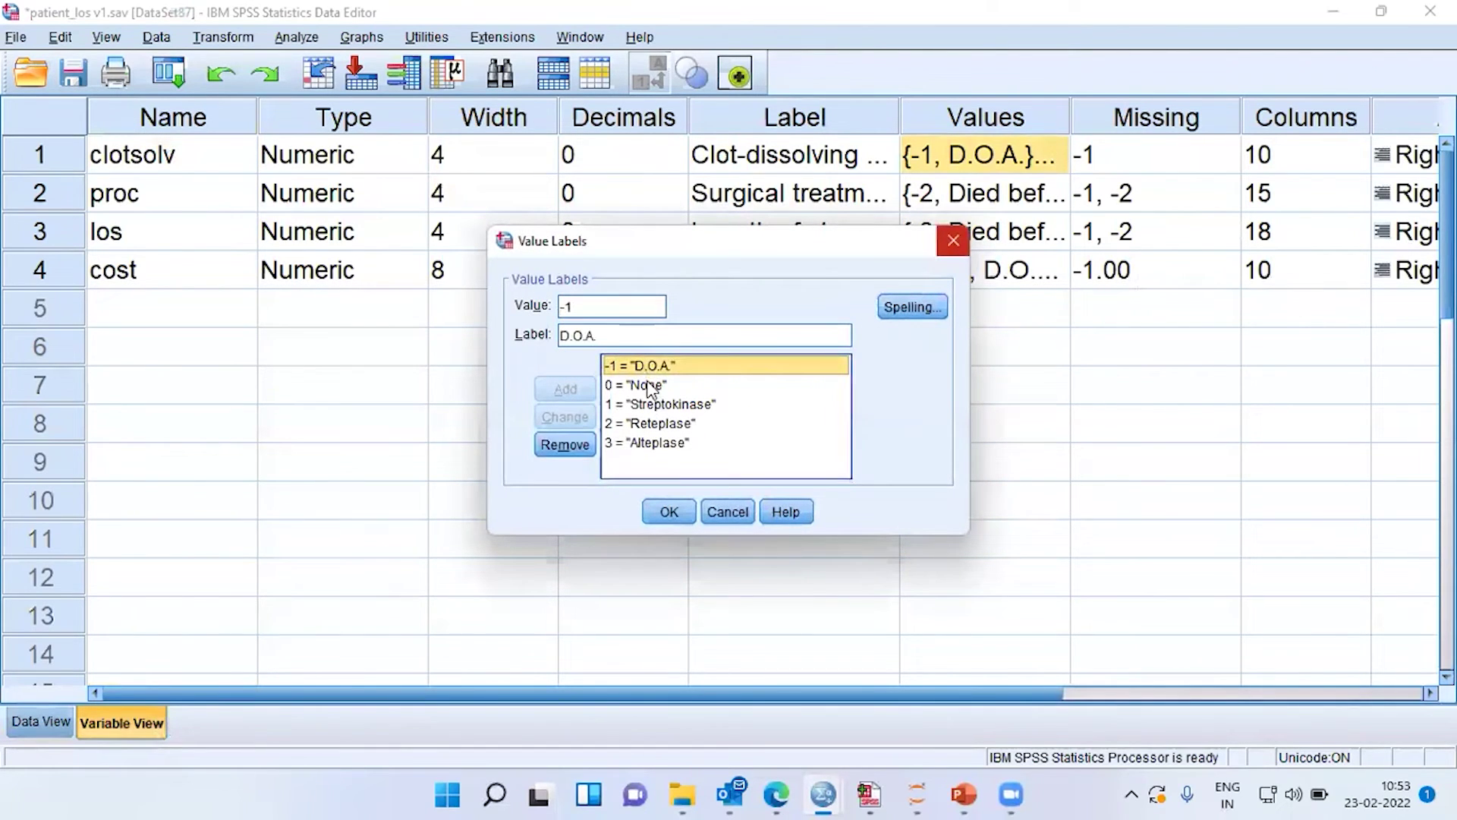
left_click(648, 385)
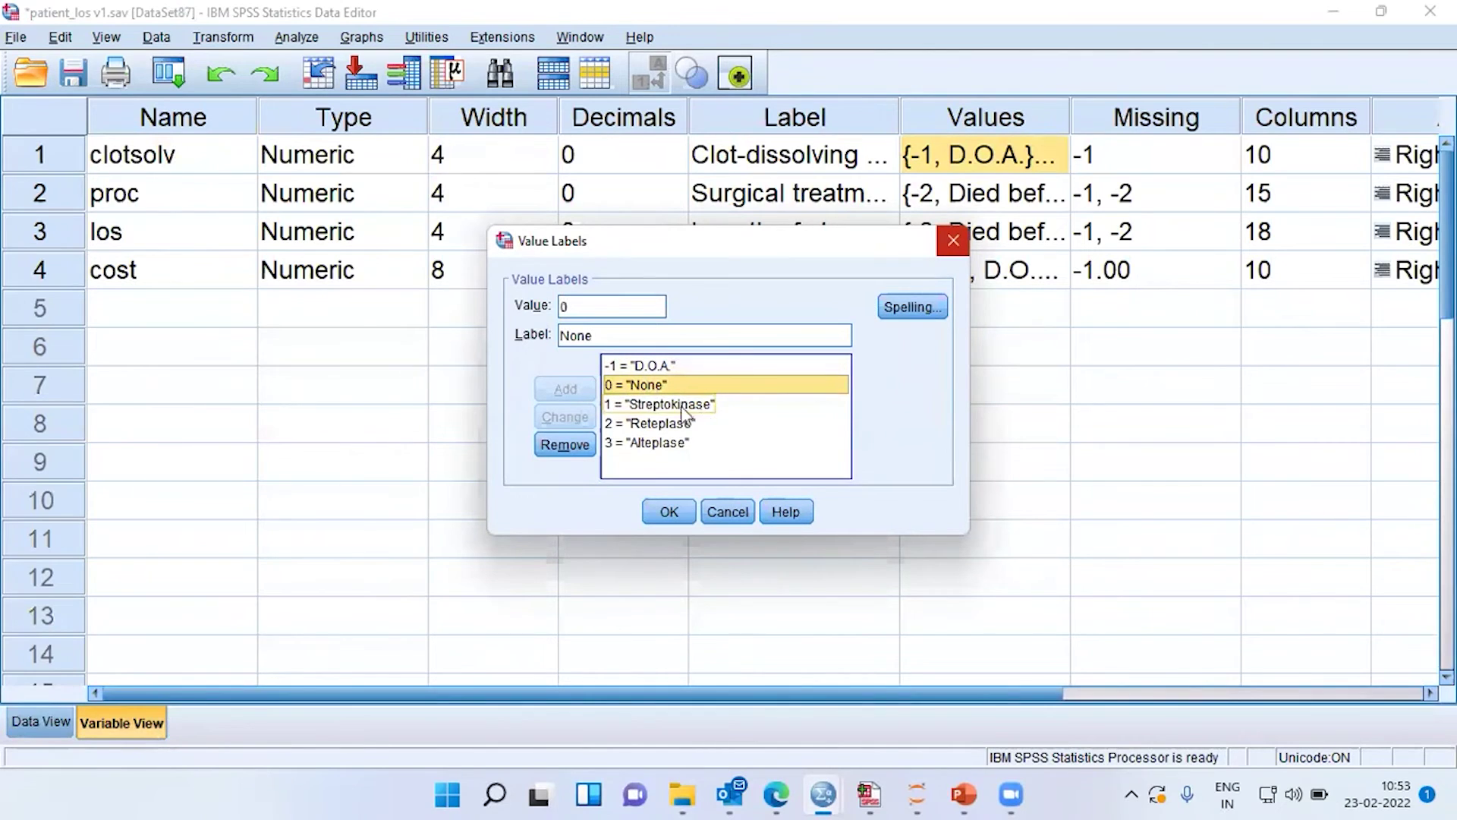
left_click(649, 406)
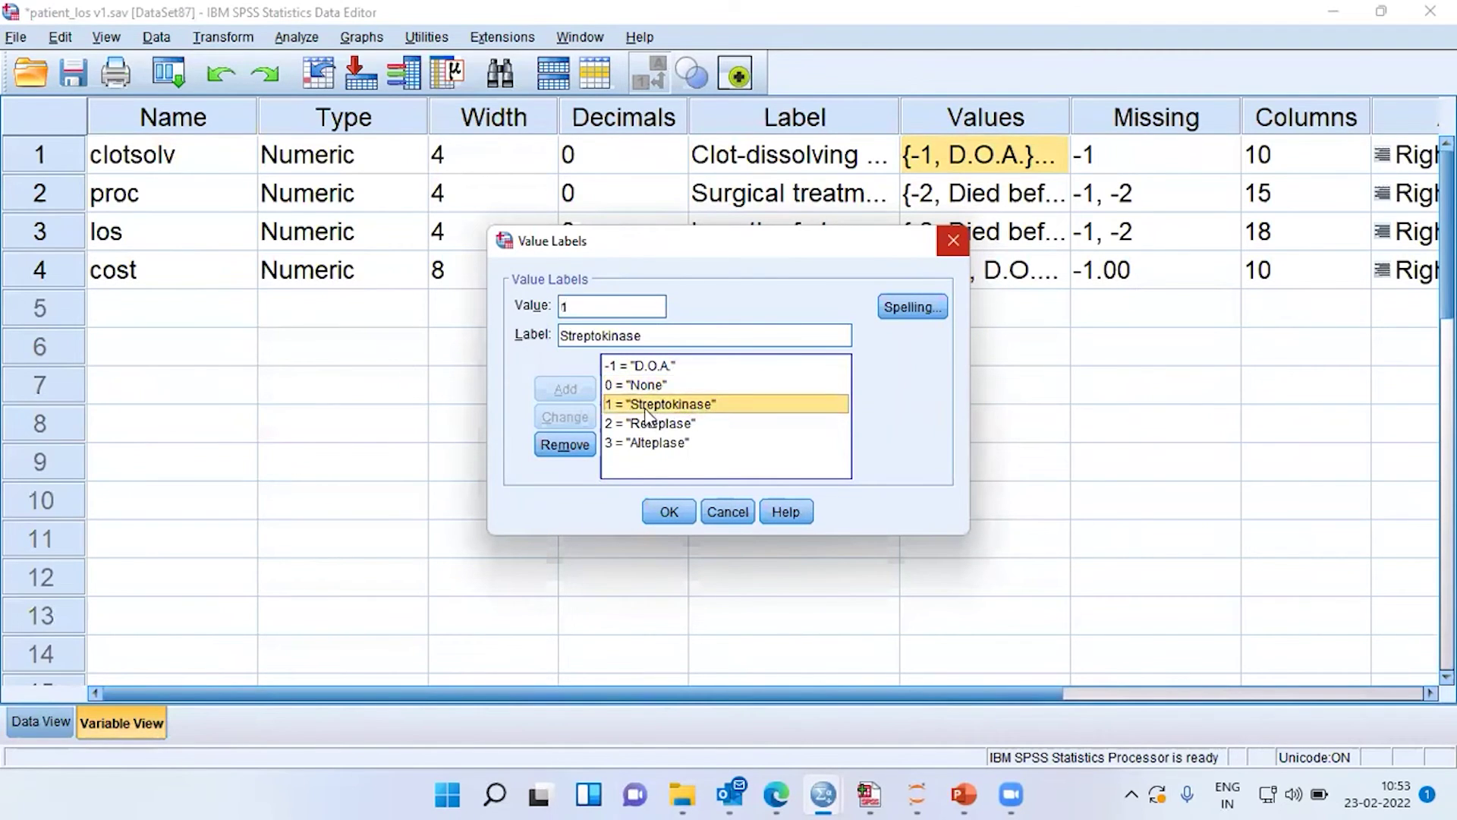
left_click(656, 423)
left_click(657, 444)
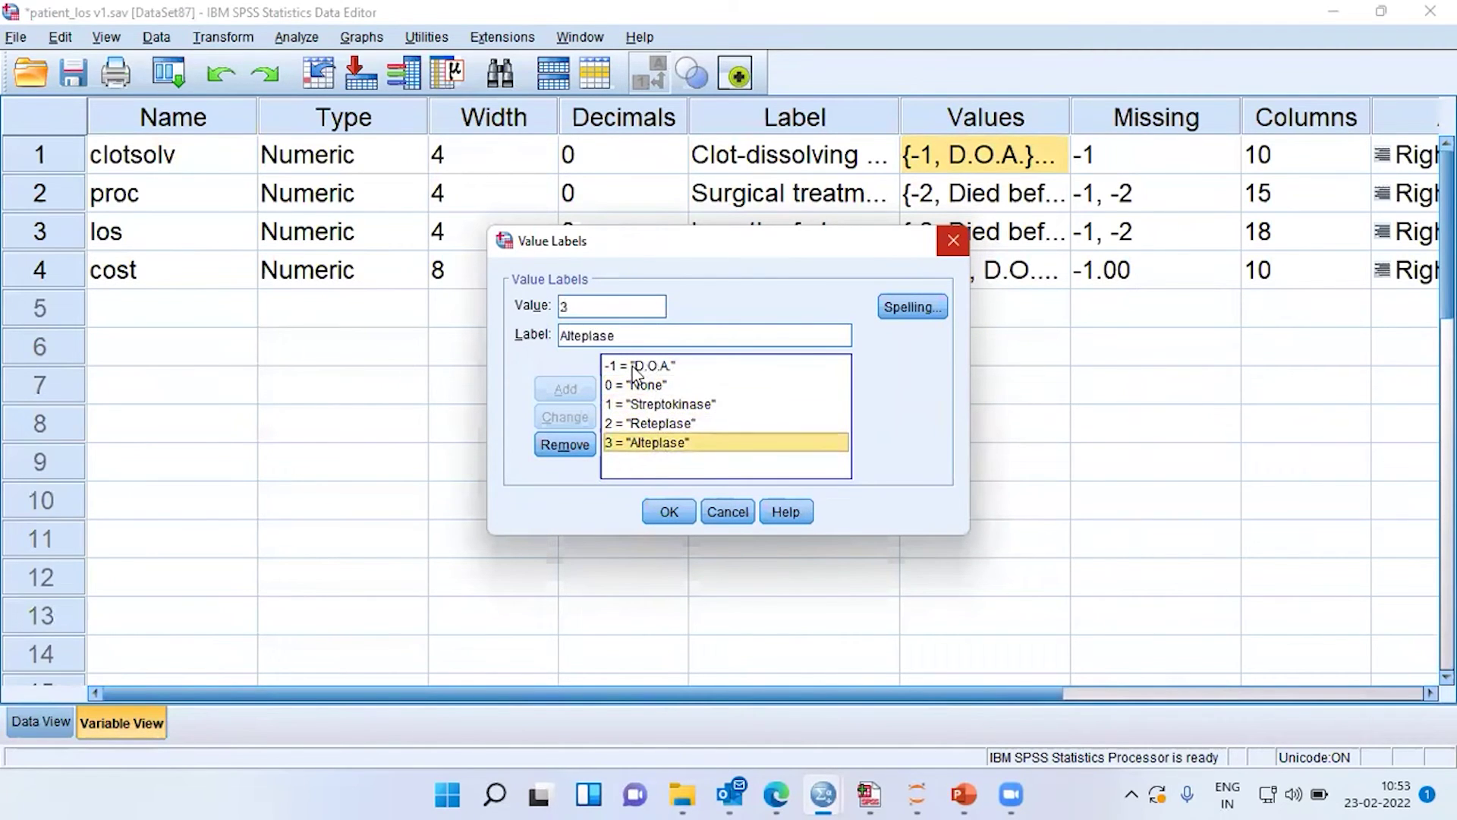
left_click(635, 367)
left_click(620, 388)
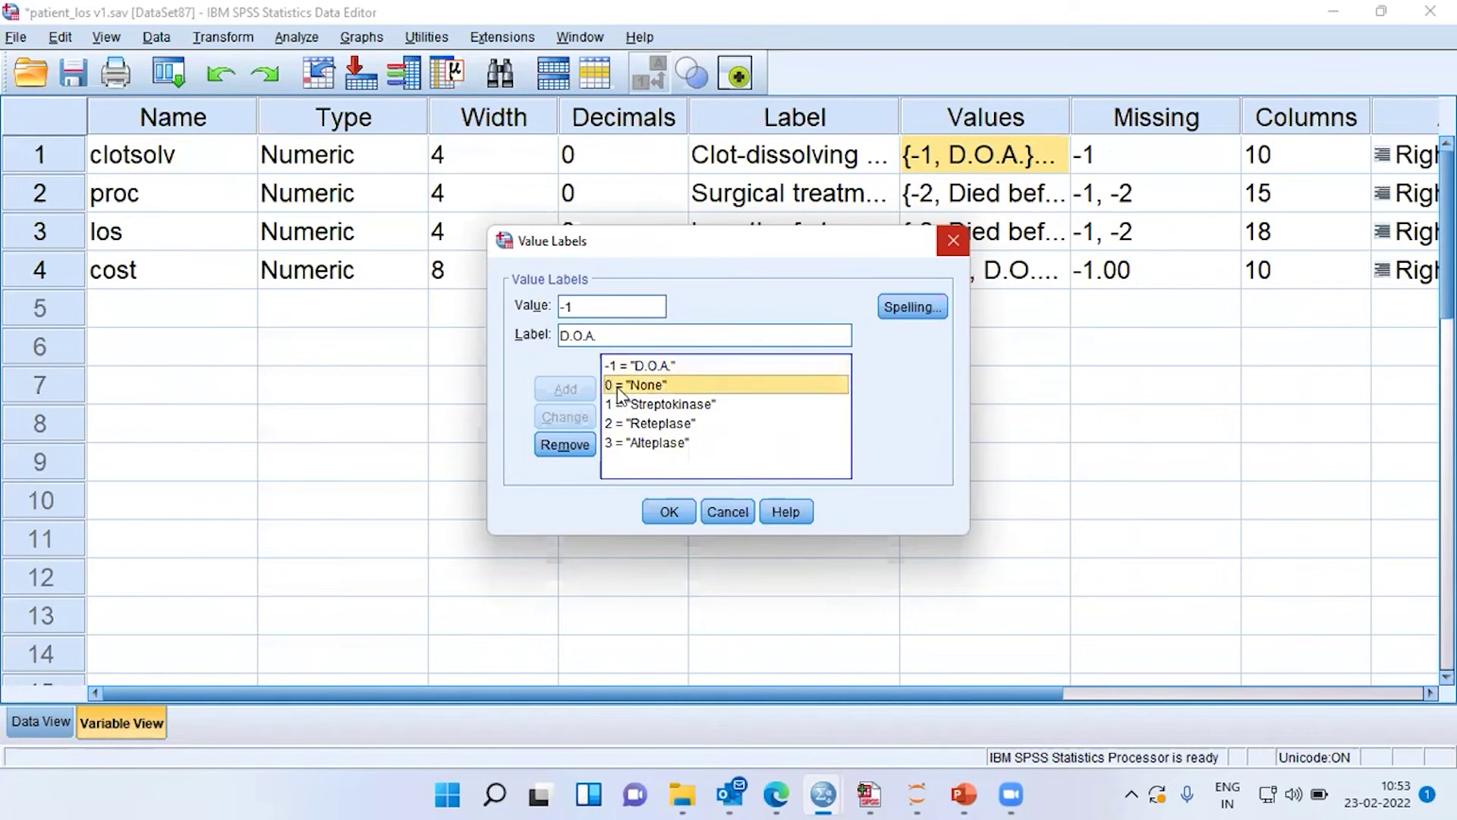
left_click(627, 406)
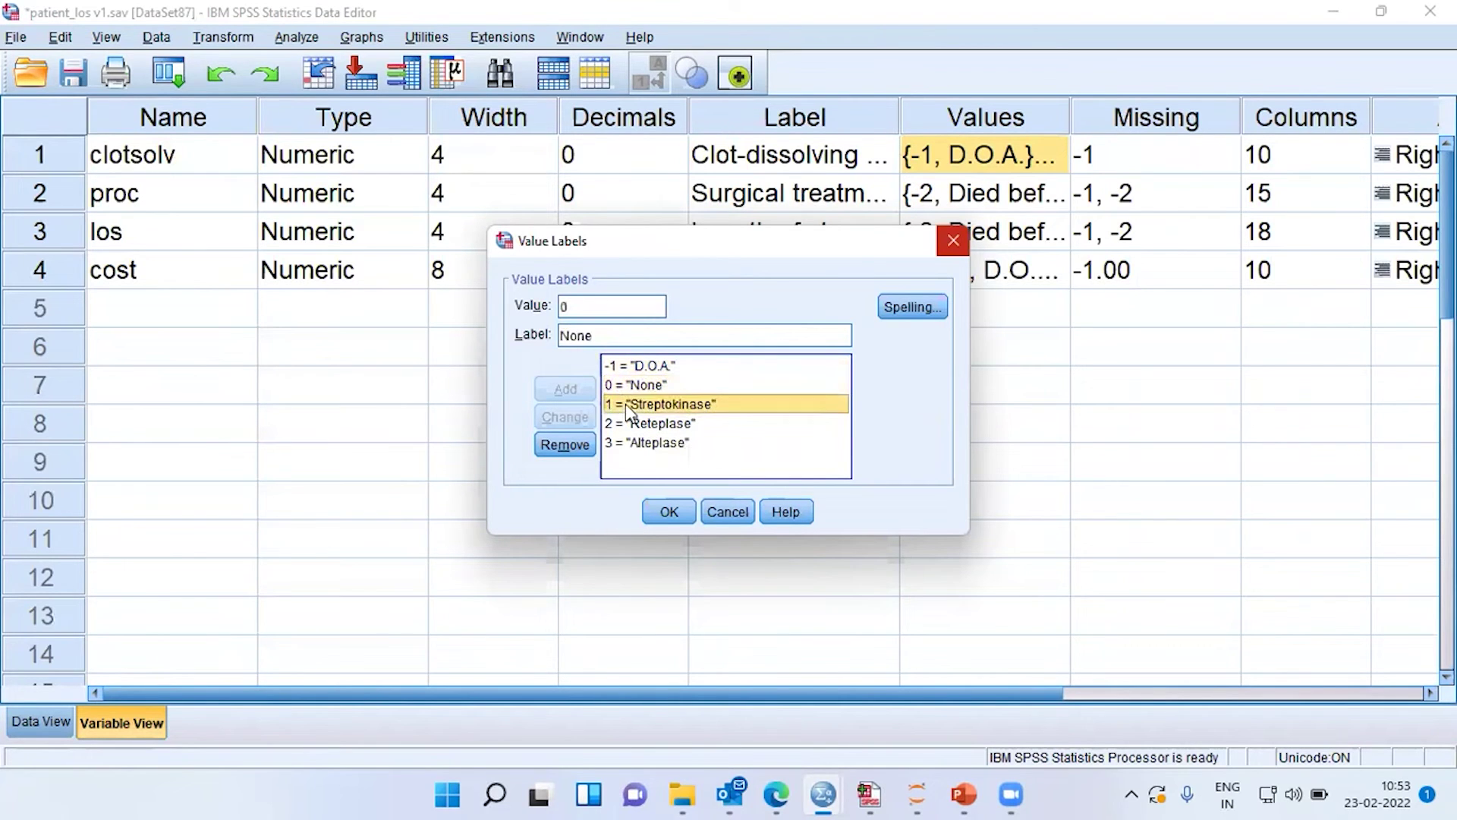
left_click(640, 425)
left_click(641, 442)
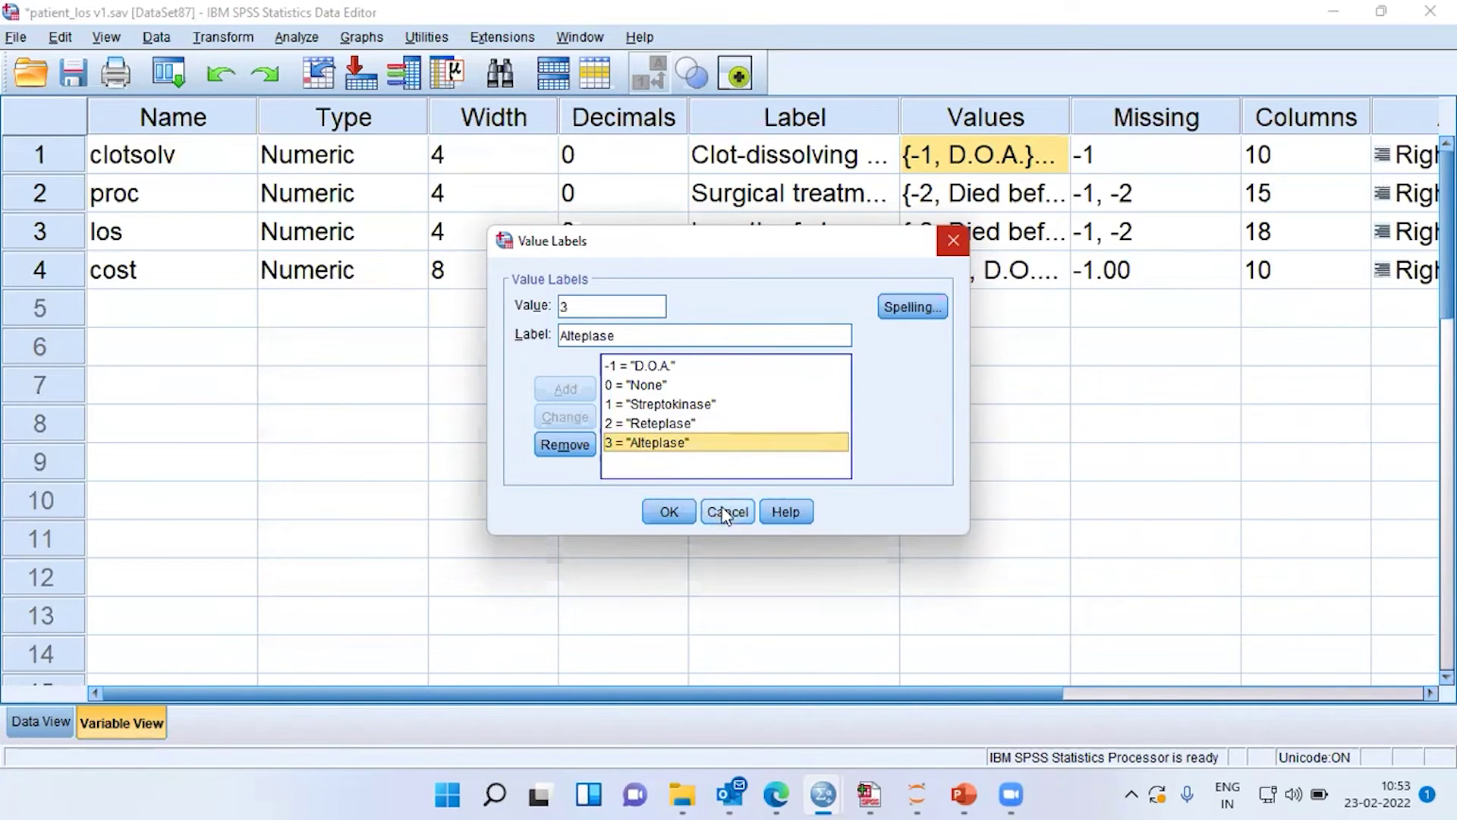
left_click(645, 406)
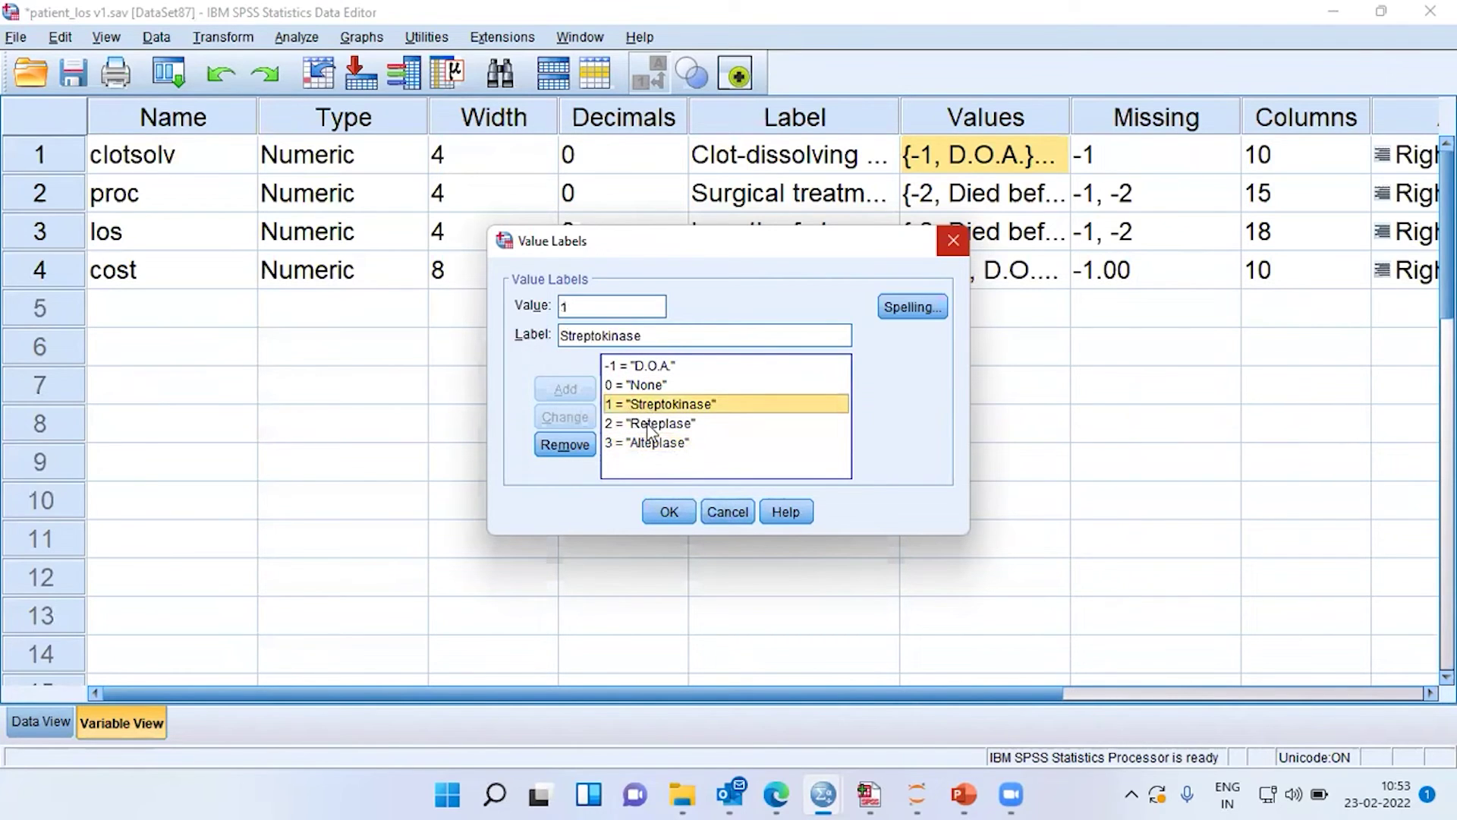
left_click(650, 425)
left_click(652, 443)
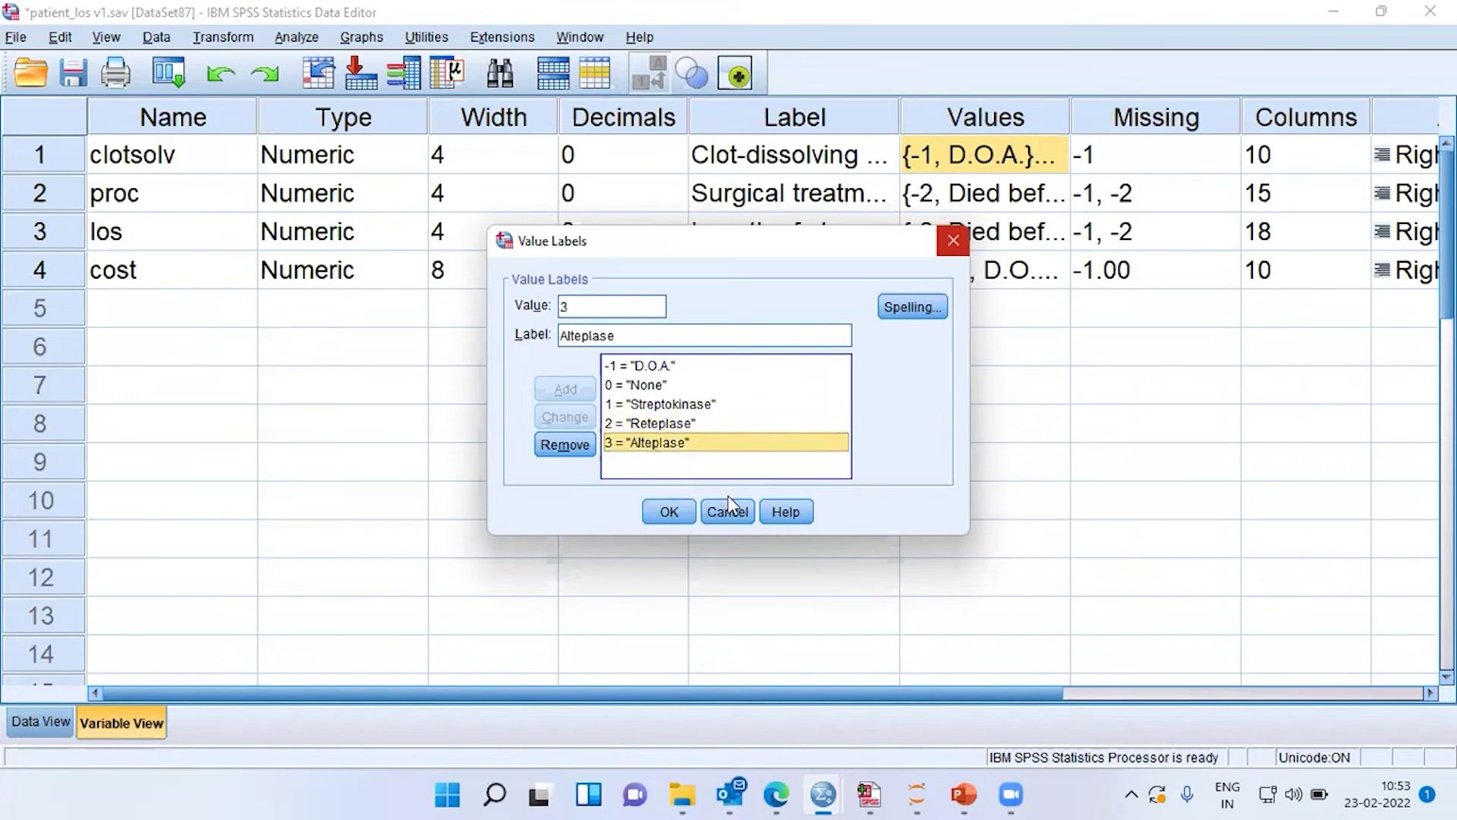
left_click(727, 510)
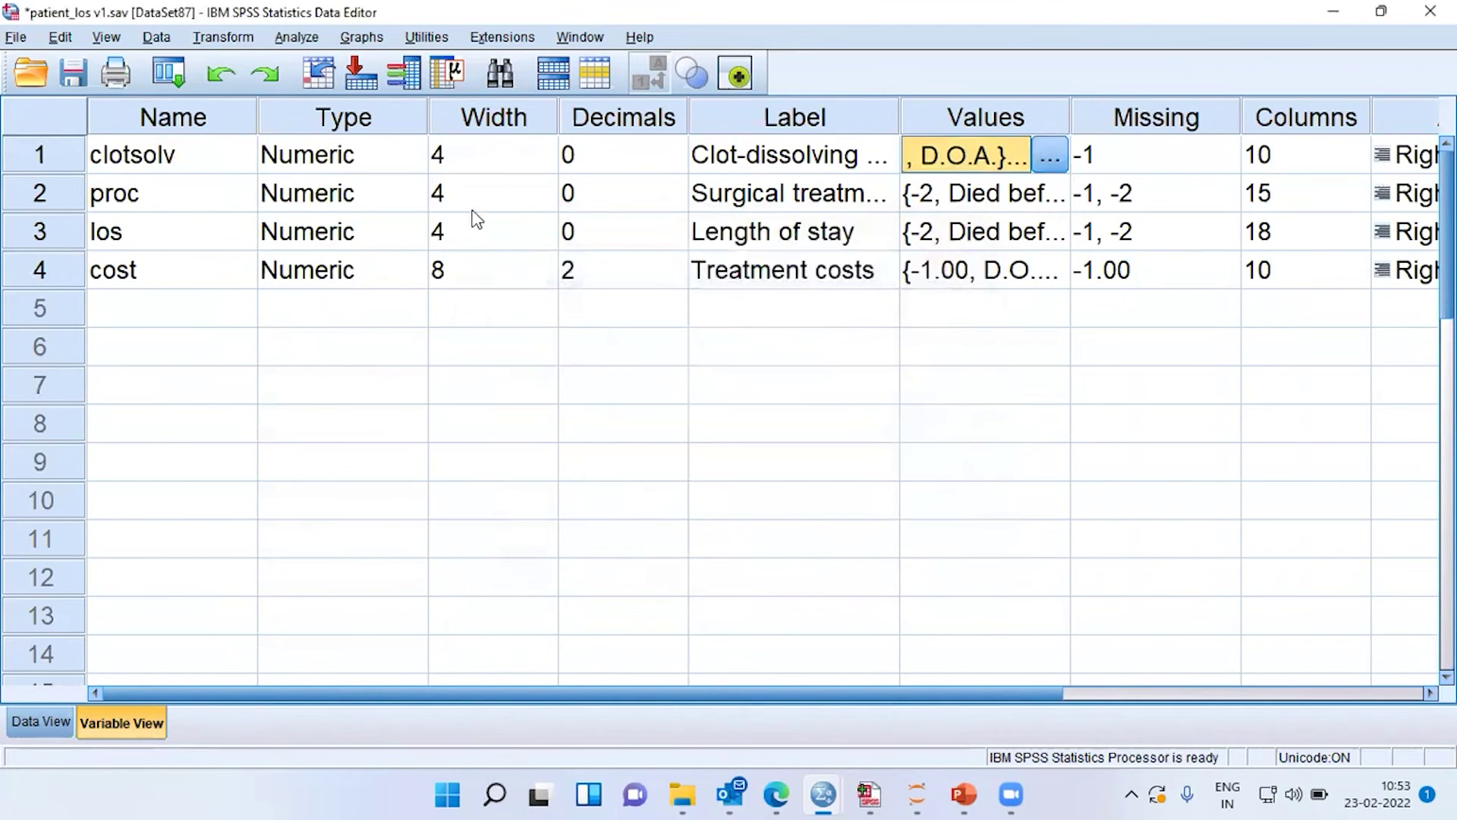
- Set up a legacy K Independent Samples Kruskal-Wallis H test with Length of stay as test variable and clotsolv as grouping variable
left_click(307, 39)
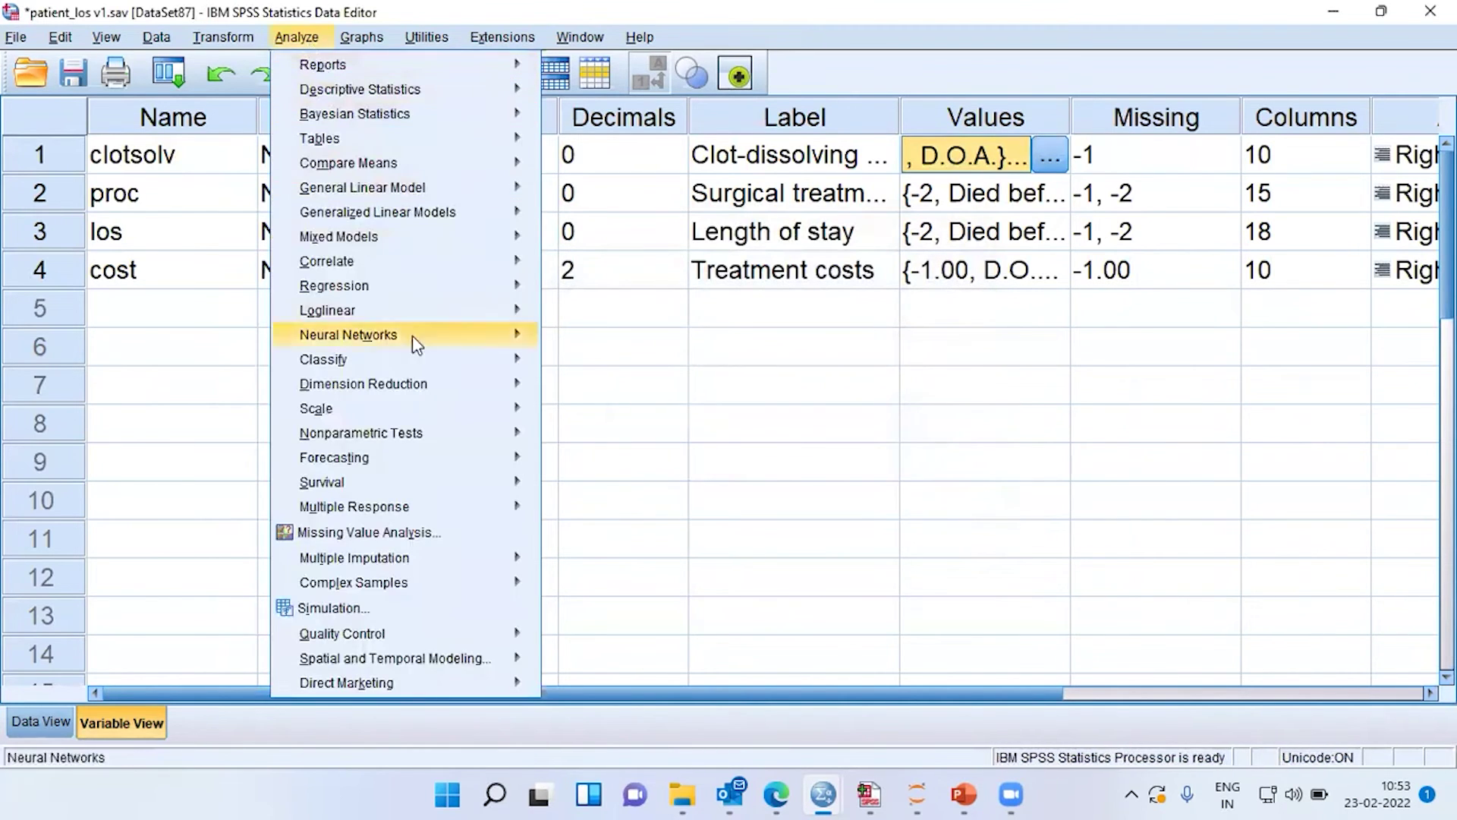
mouse_move(440, 446)
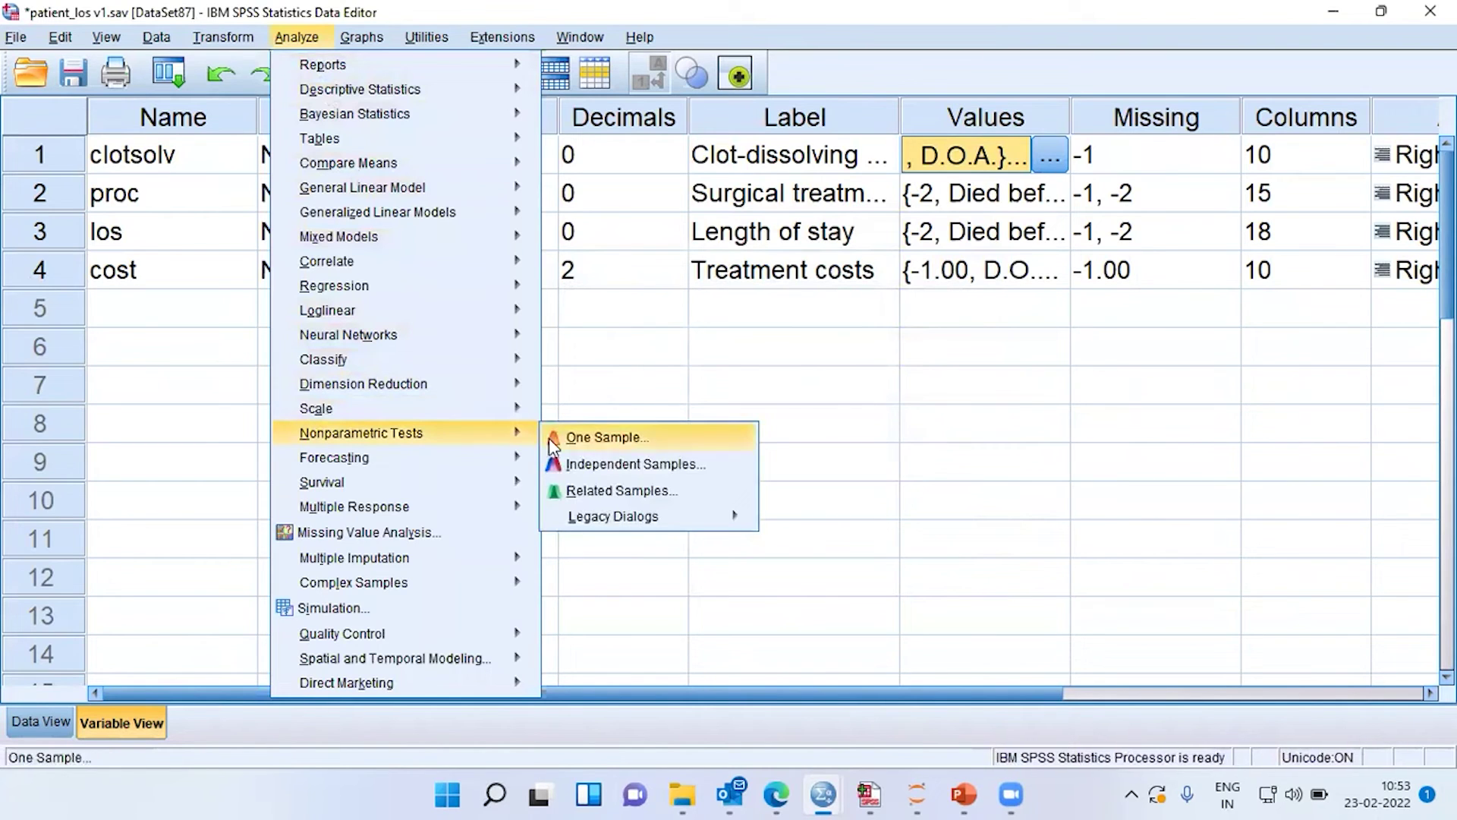
mouse_move(645, 523)
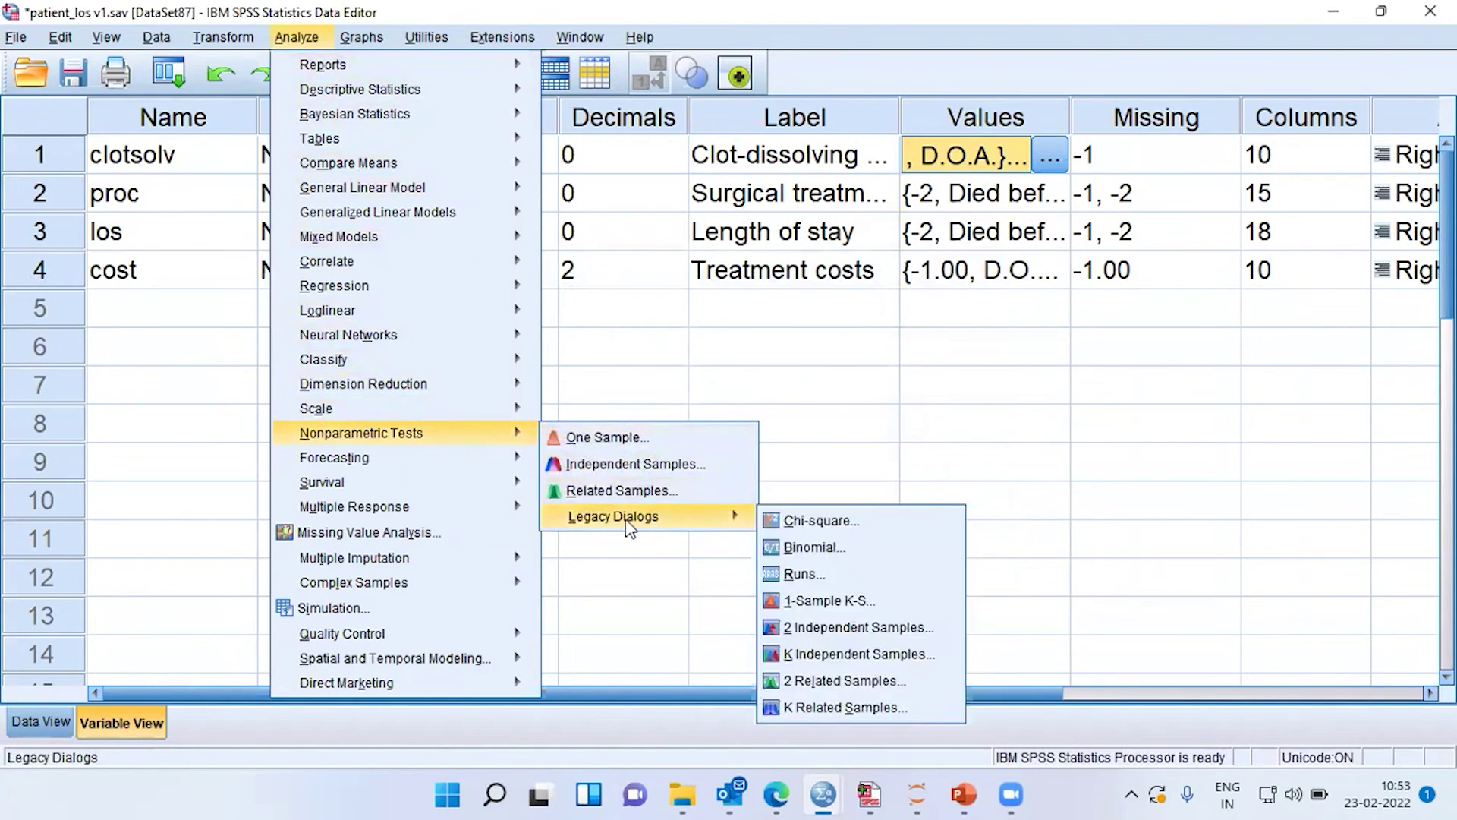
left_click(899, 657)
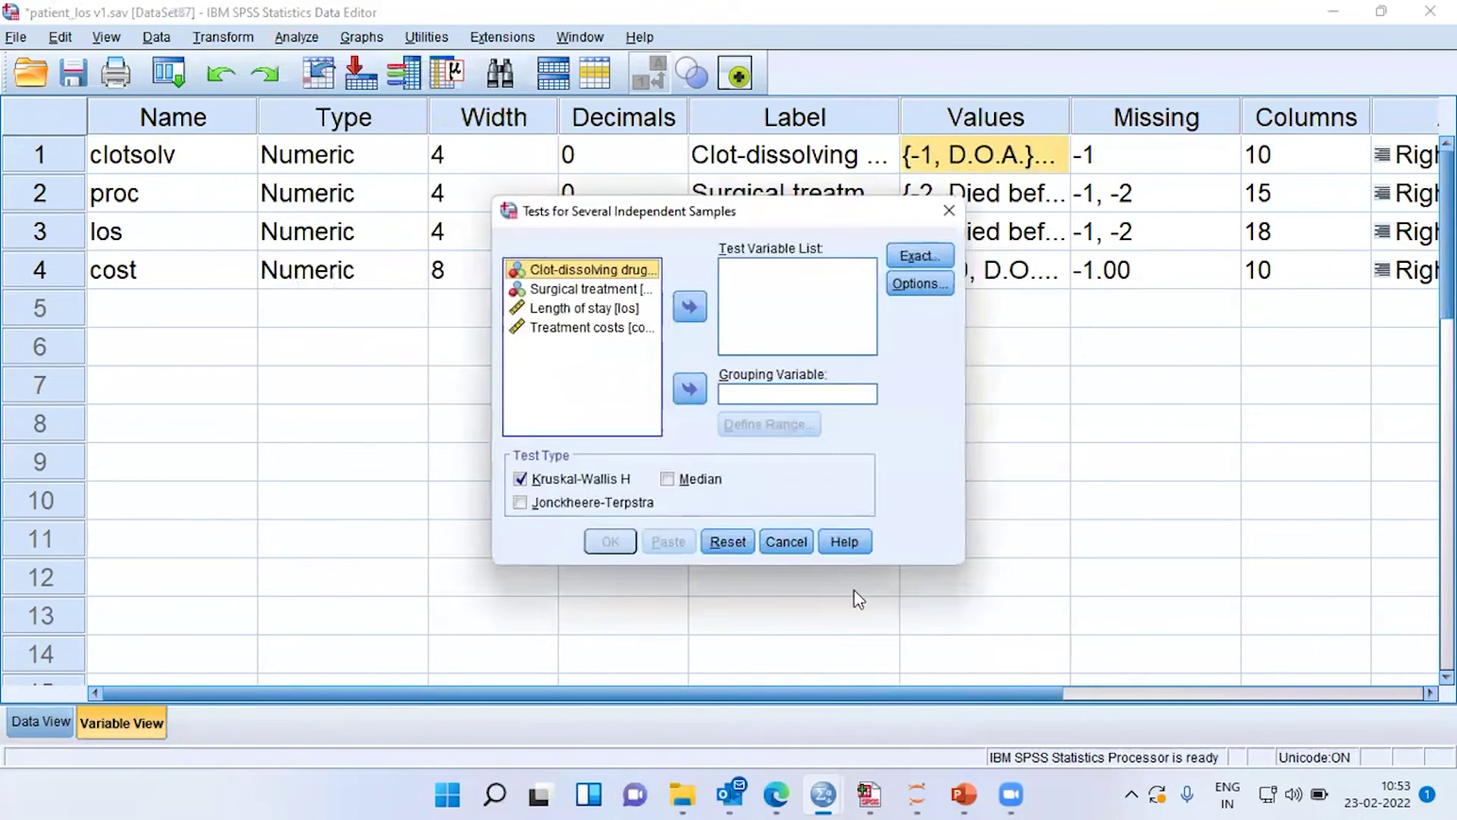
left_click(592, 308)
left_click(689, 307)
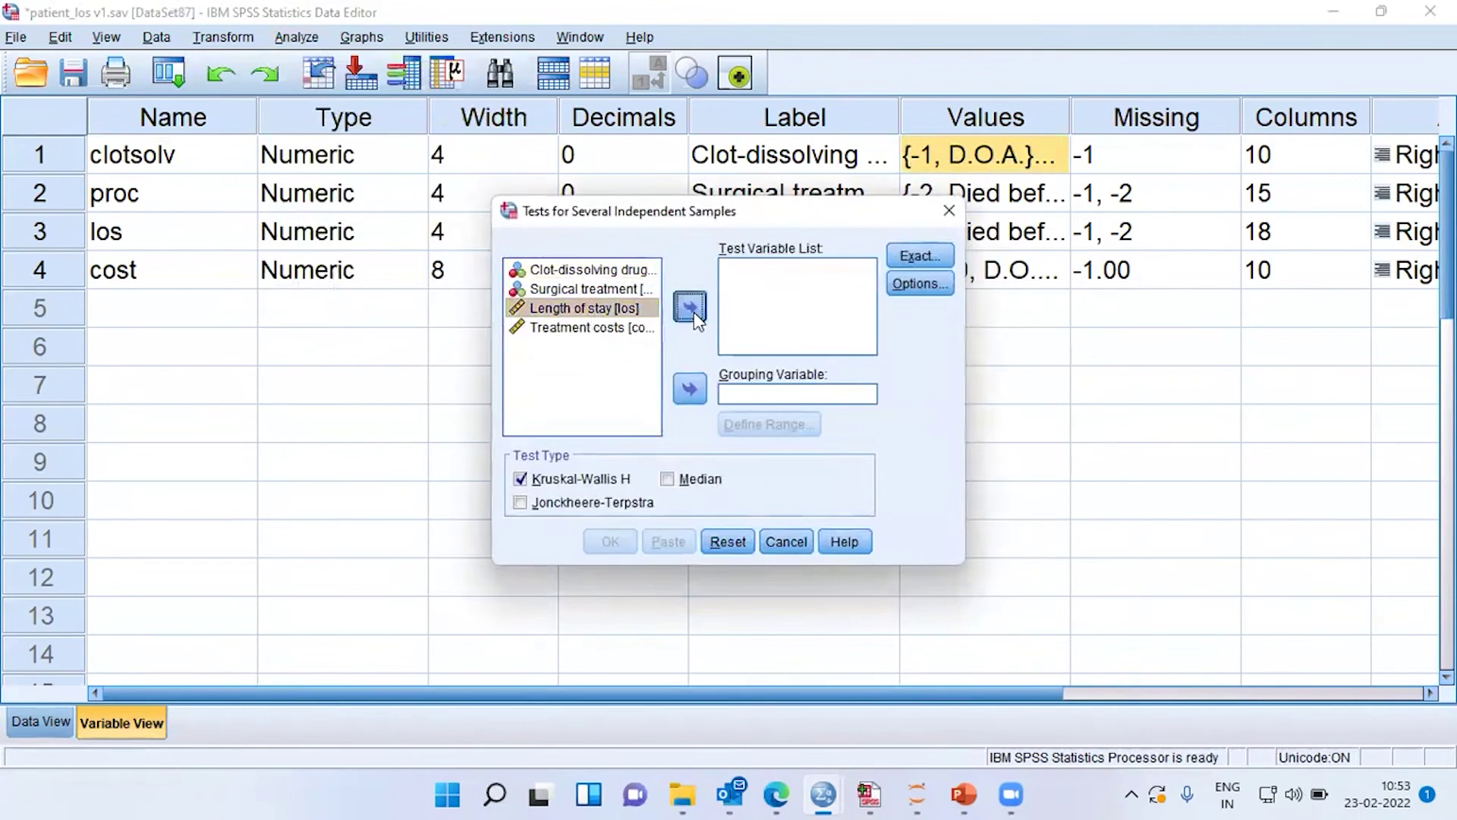
left_click(612, 271)
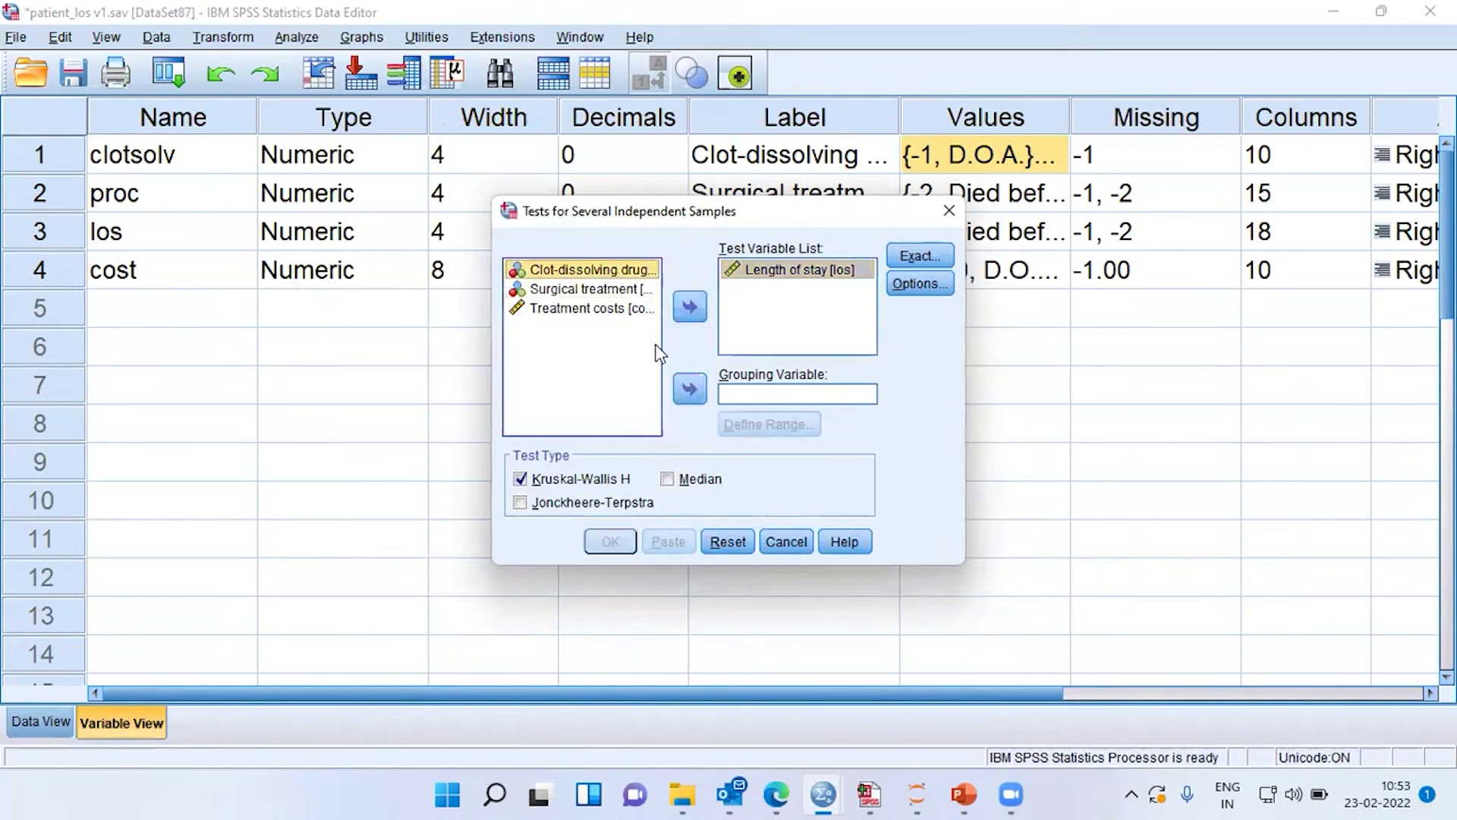
left_click(685, 393)
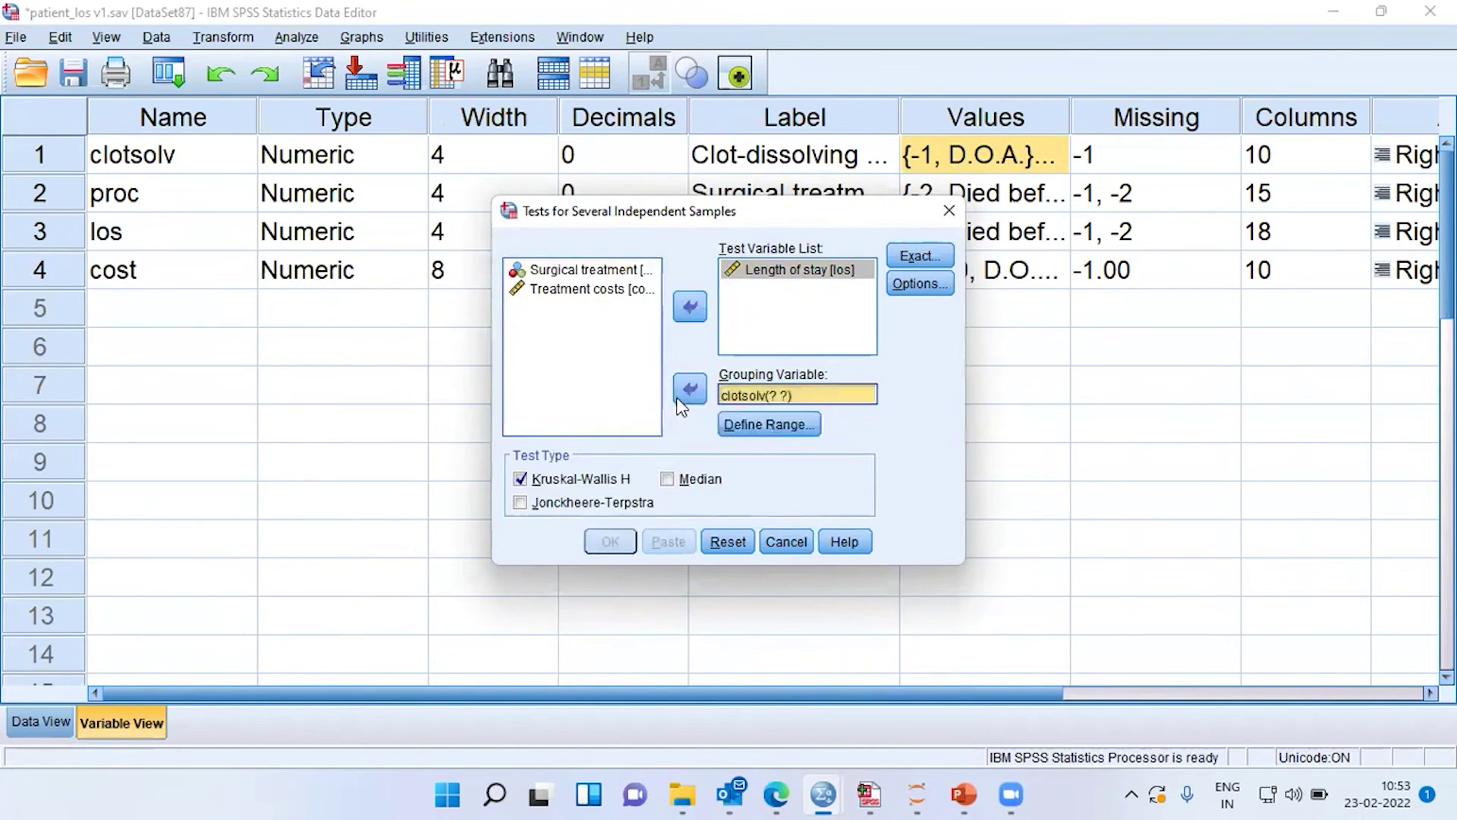
- Define the clotsolv grouping range as minimum 1 and maximum 3, and run the Kruskal-Wallis test
left_click(803, 430)
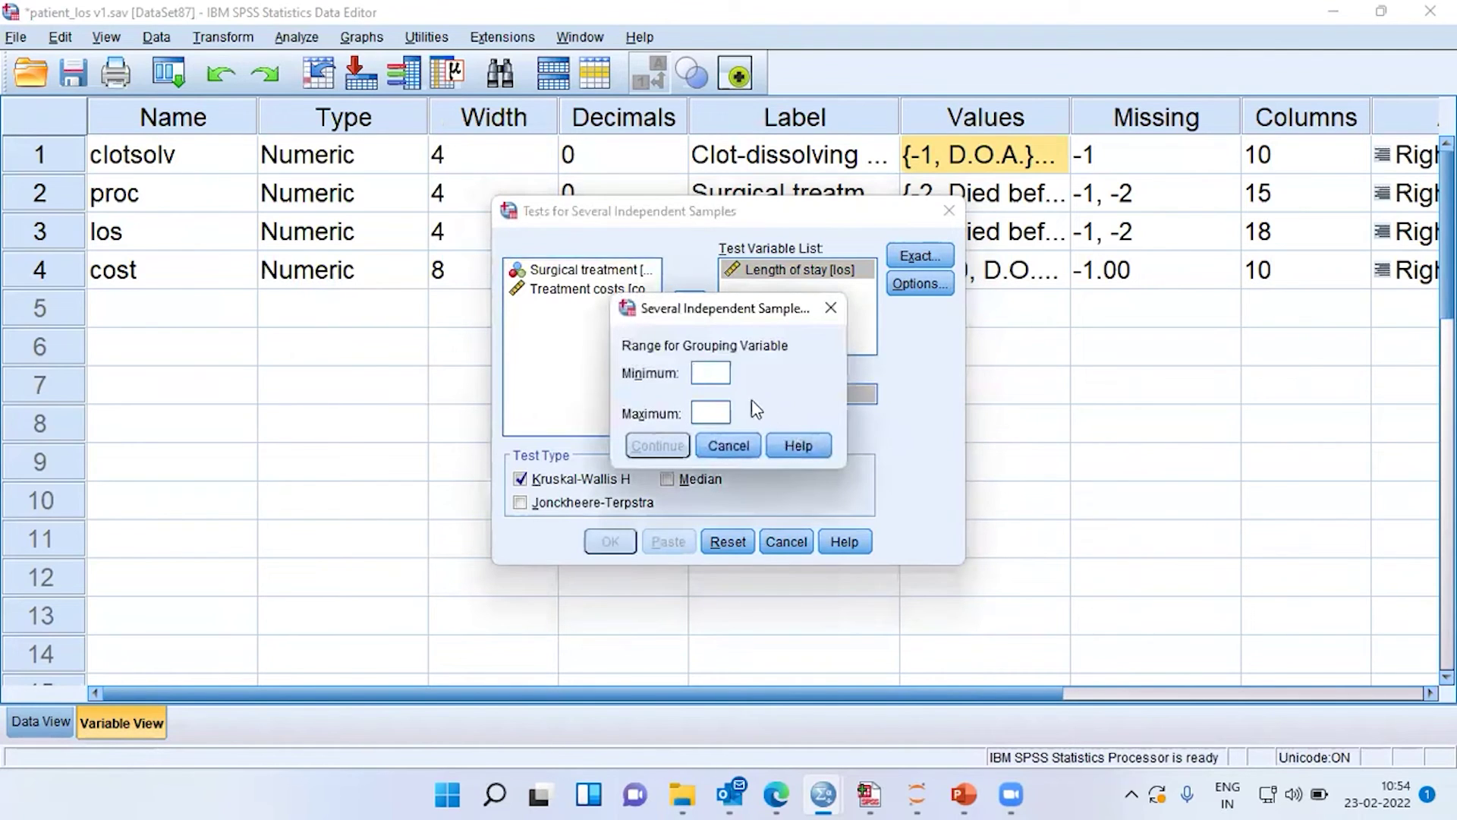
left_click(713, 372)
type("1")
left_click(708, 414)
type("3")
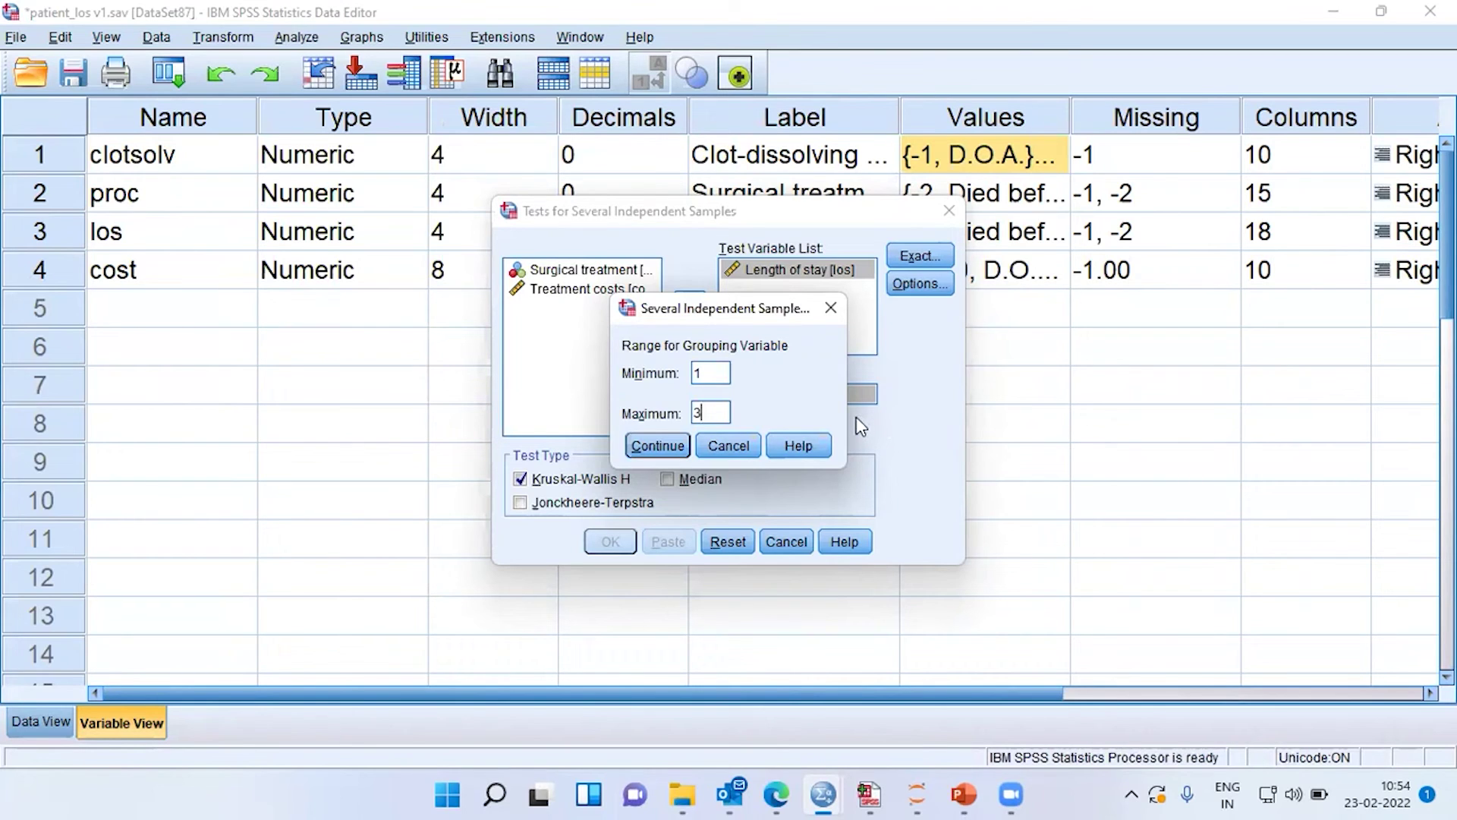
left_click(671, 451)
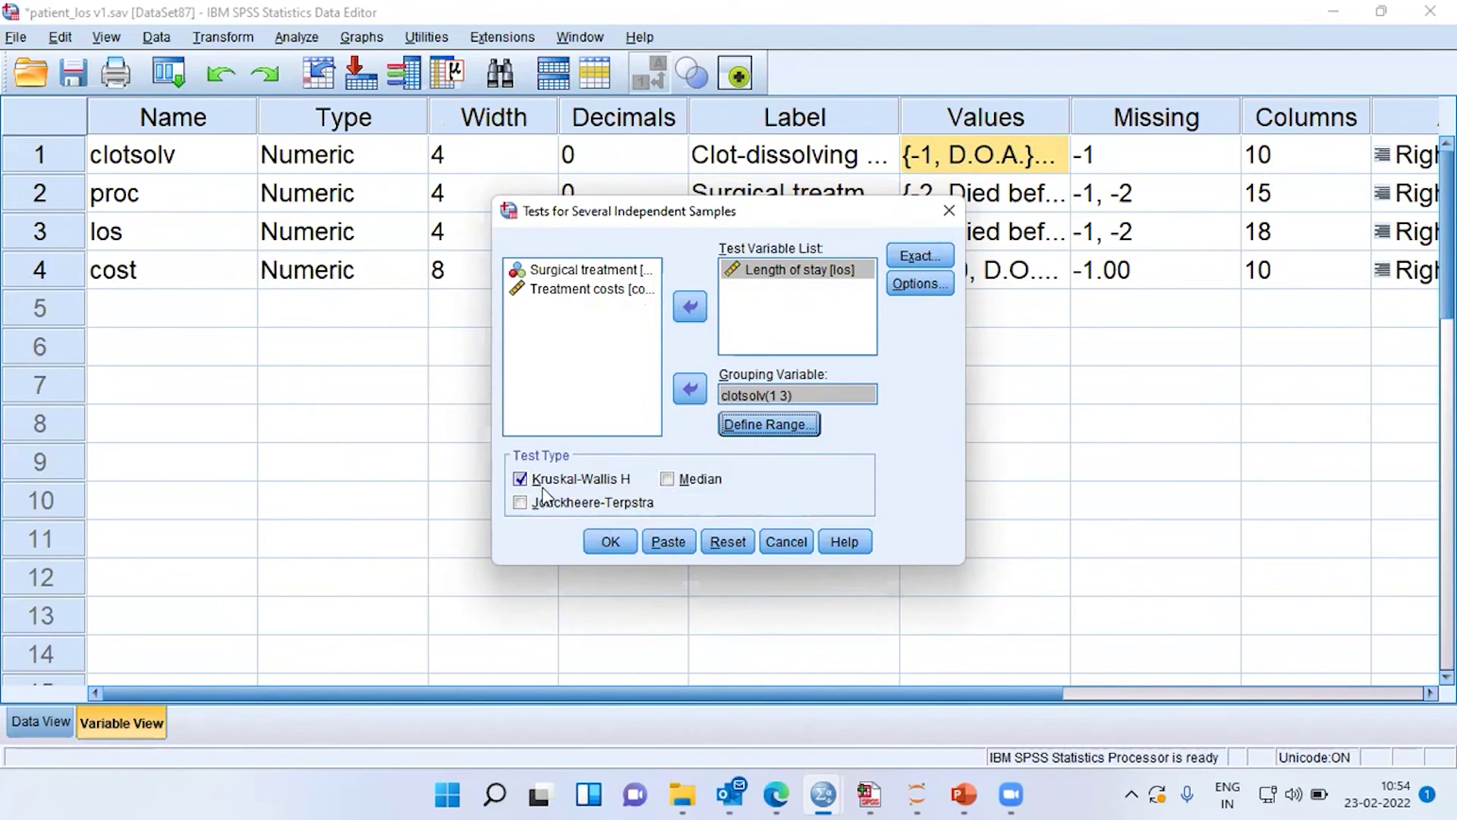
left_click(611, 542)
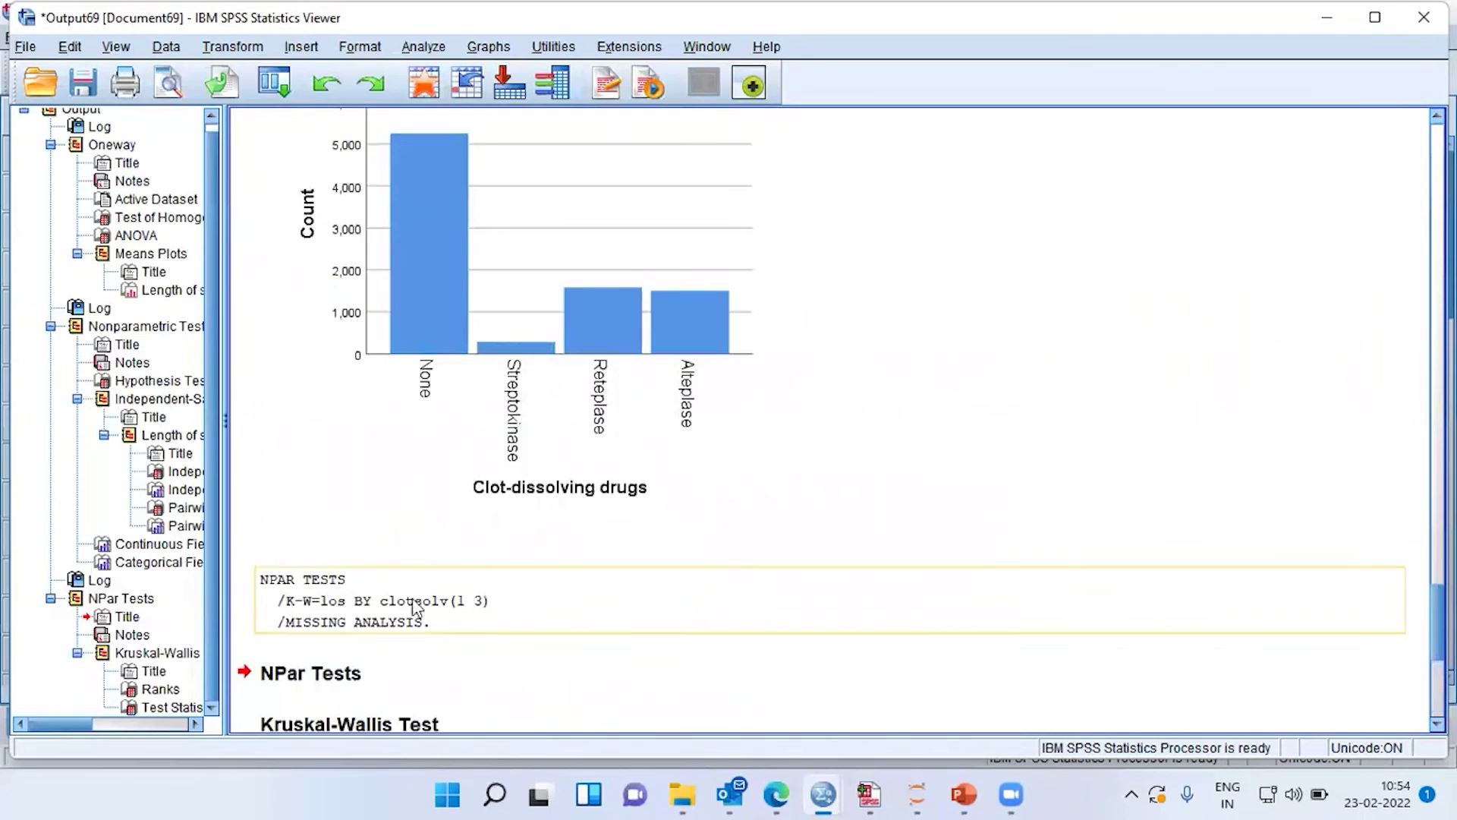
- Examine the Ranks table and the Test Statistics table of the new Kruskal-Wallis output
left_click(154, 690)
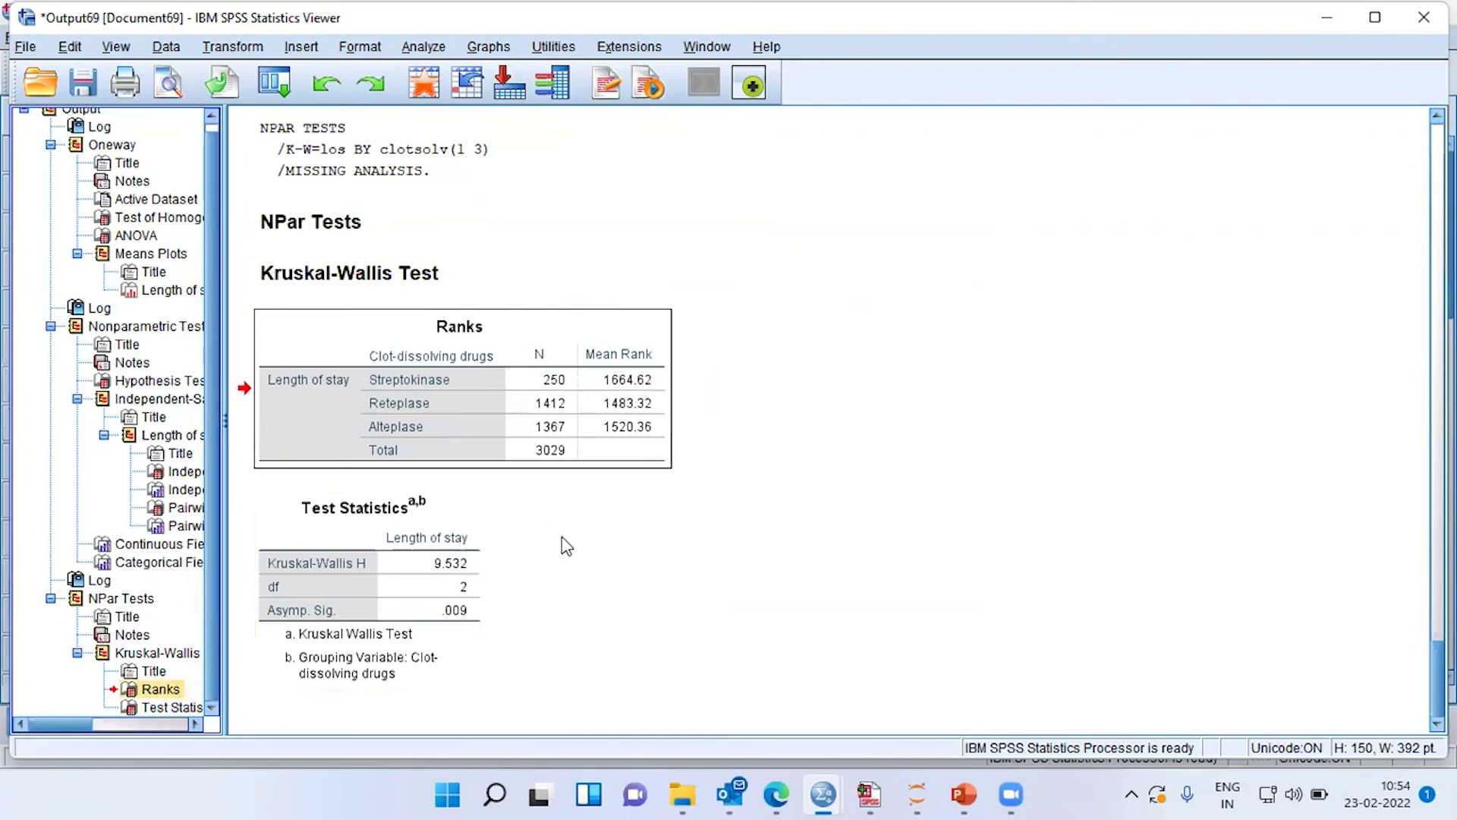
left_click(440, 456)
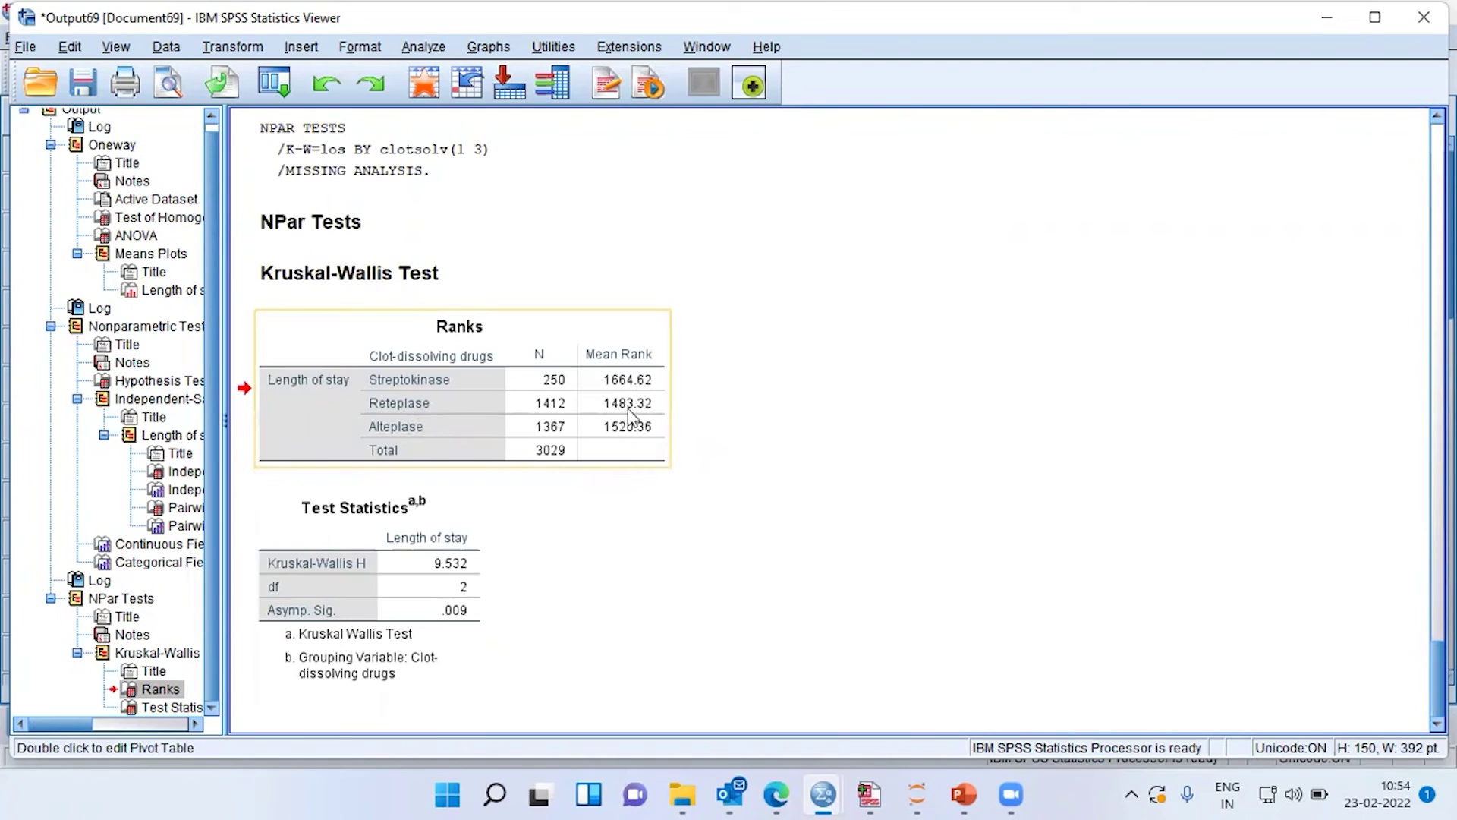
left_click(394, 449)
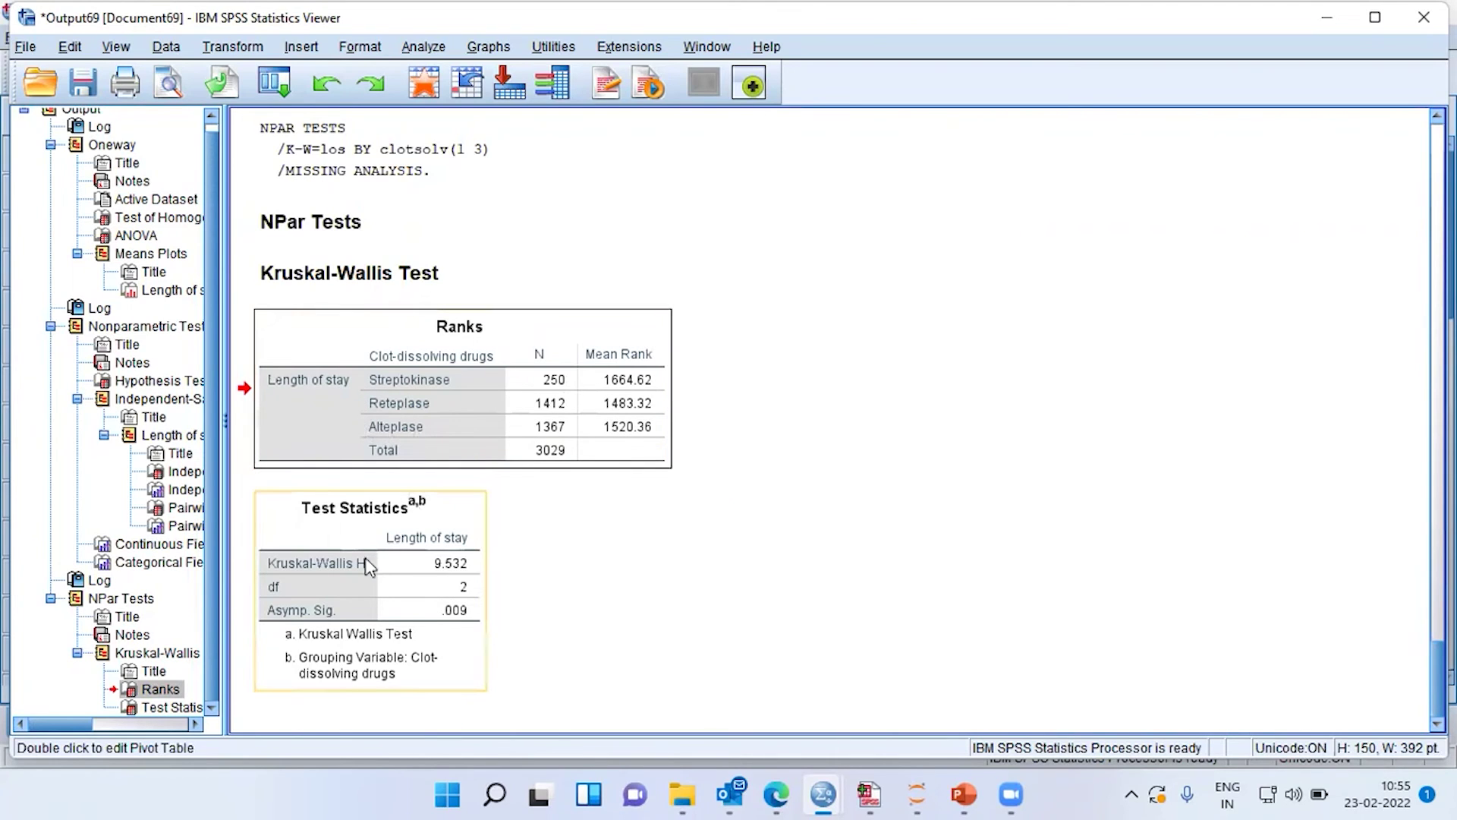
left_click(449, 582)
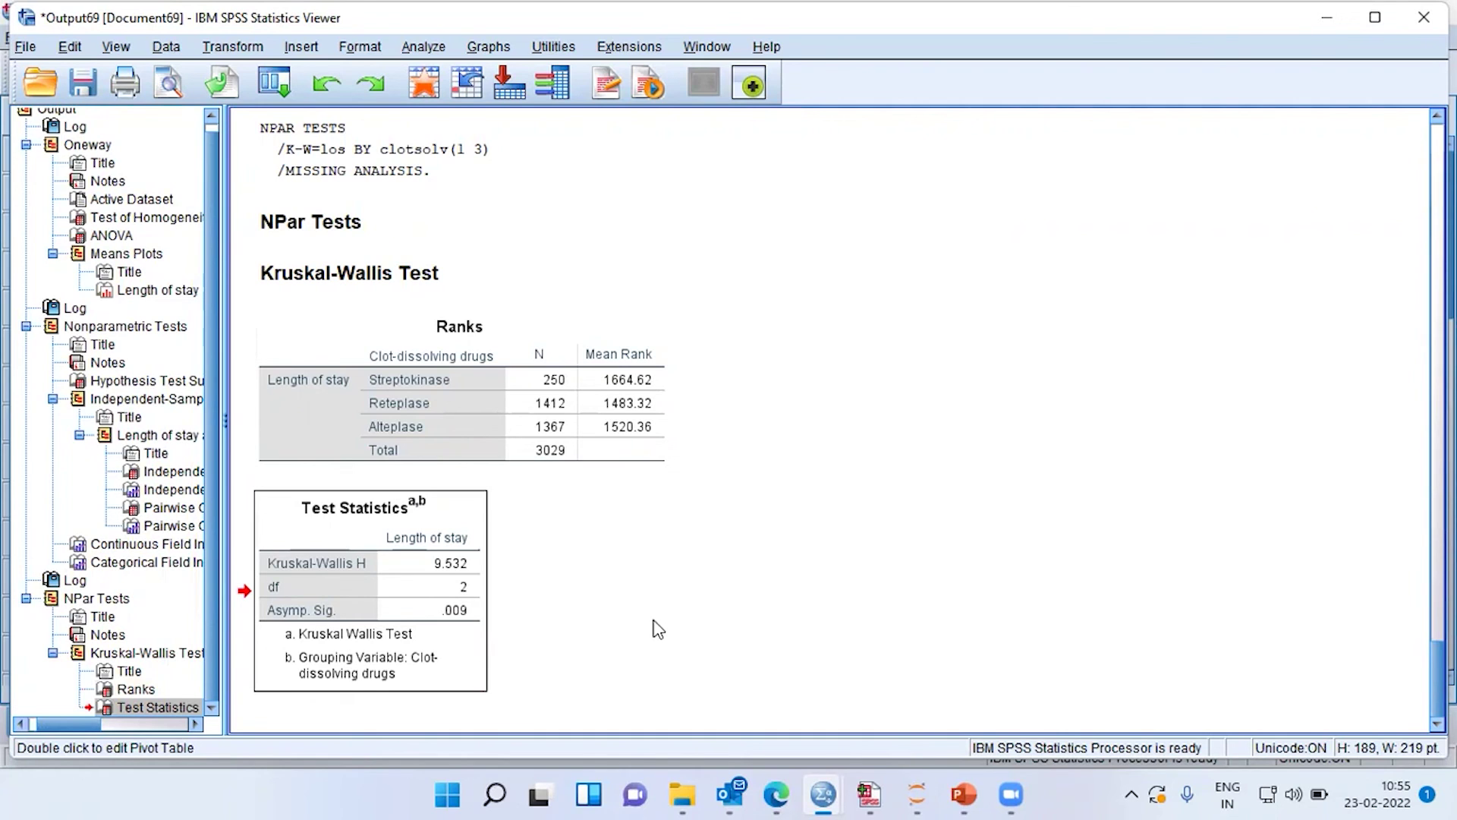
- Compare the drugs' mean length of stay in the Oneway means plot with the mean ranks in the Kruskal-Wallis Ranks table
left_click(150, 291)
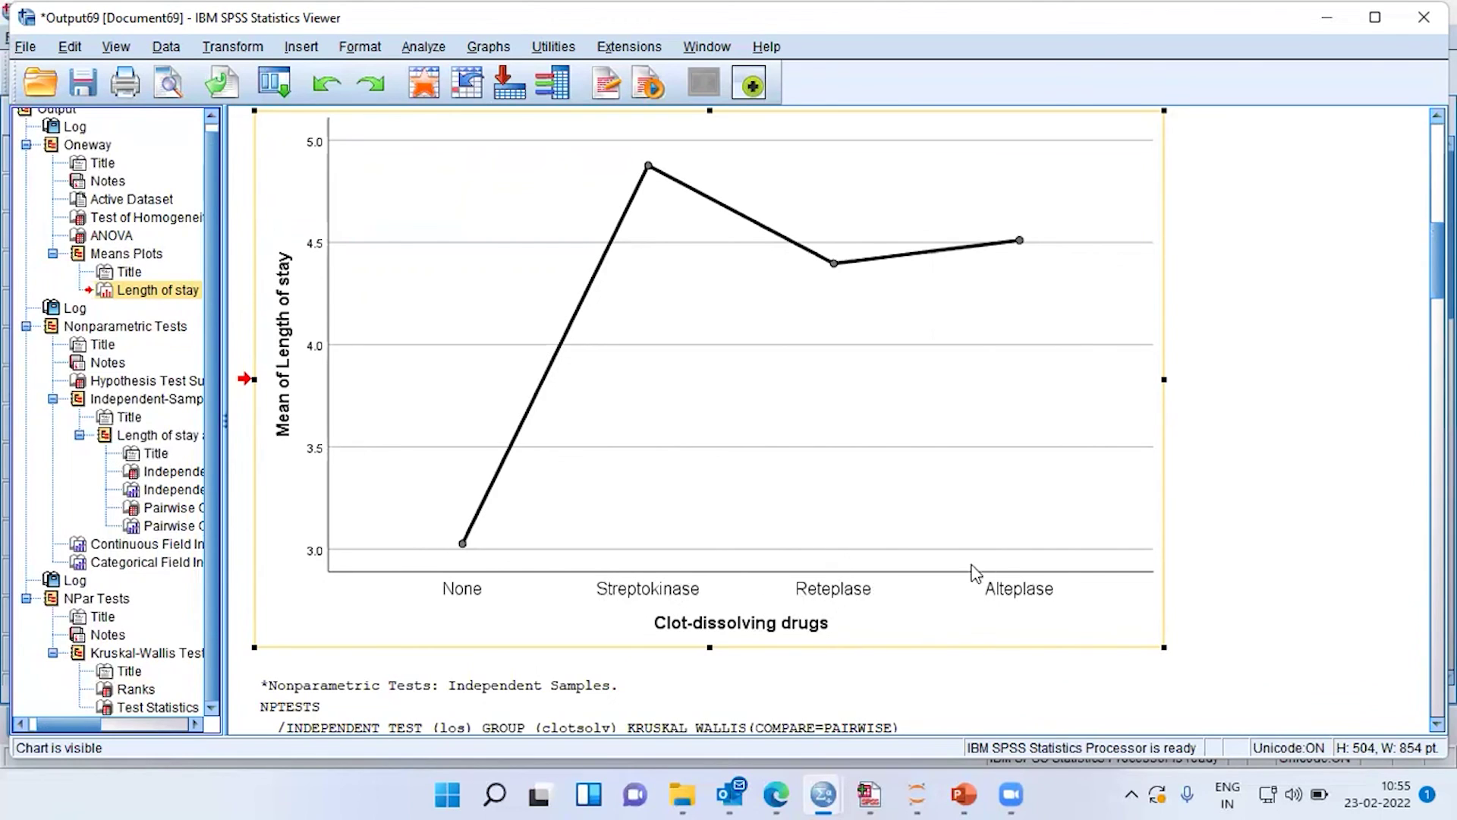
left_click_drag(1437, 258, 1437, 685)
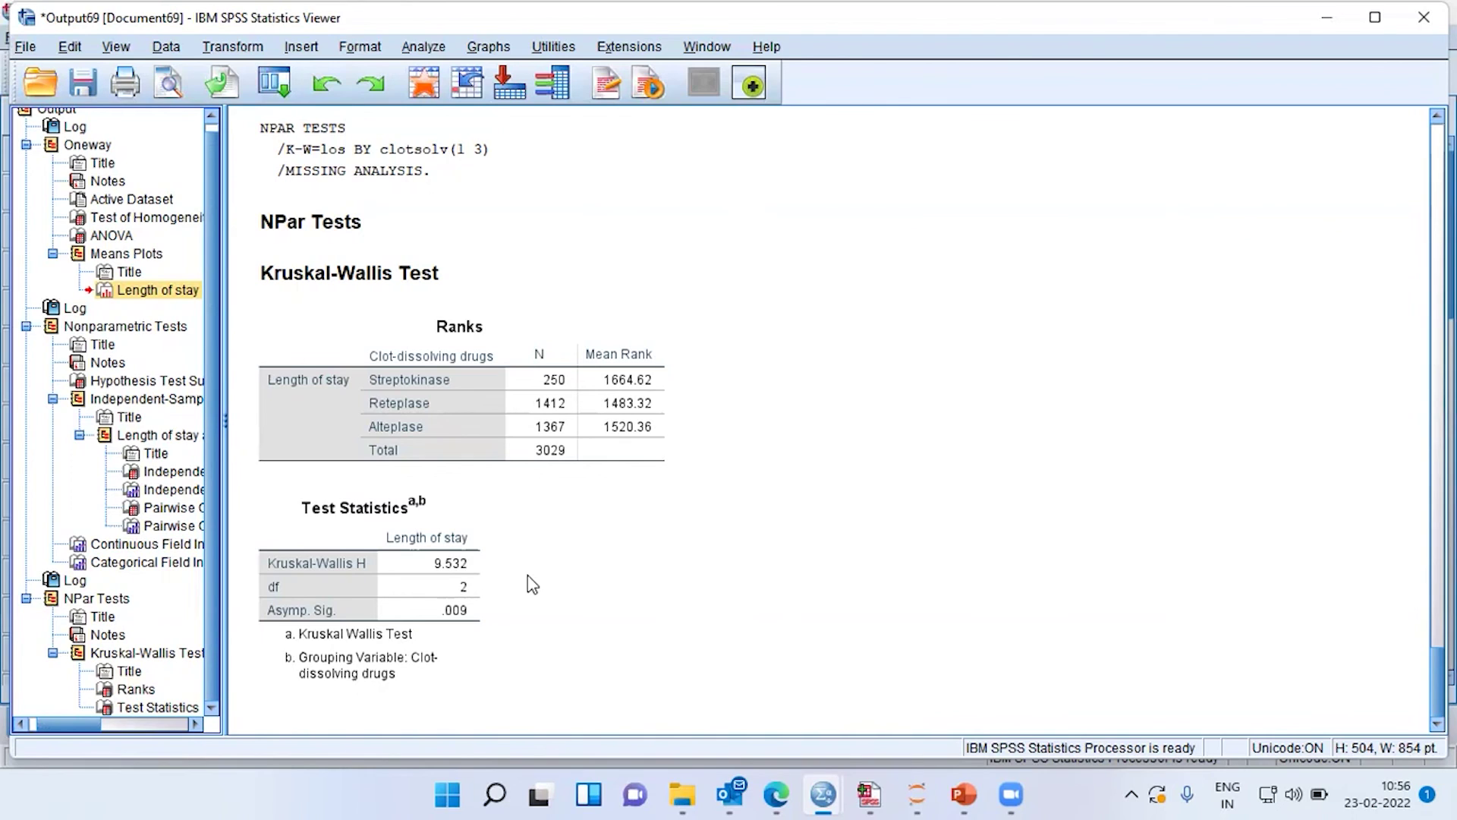
left_click(647, 402)
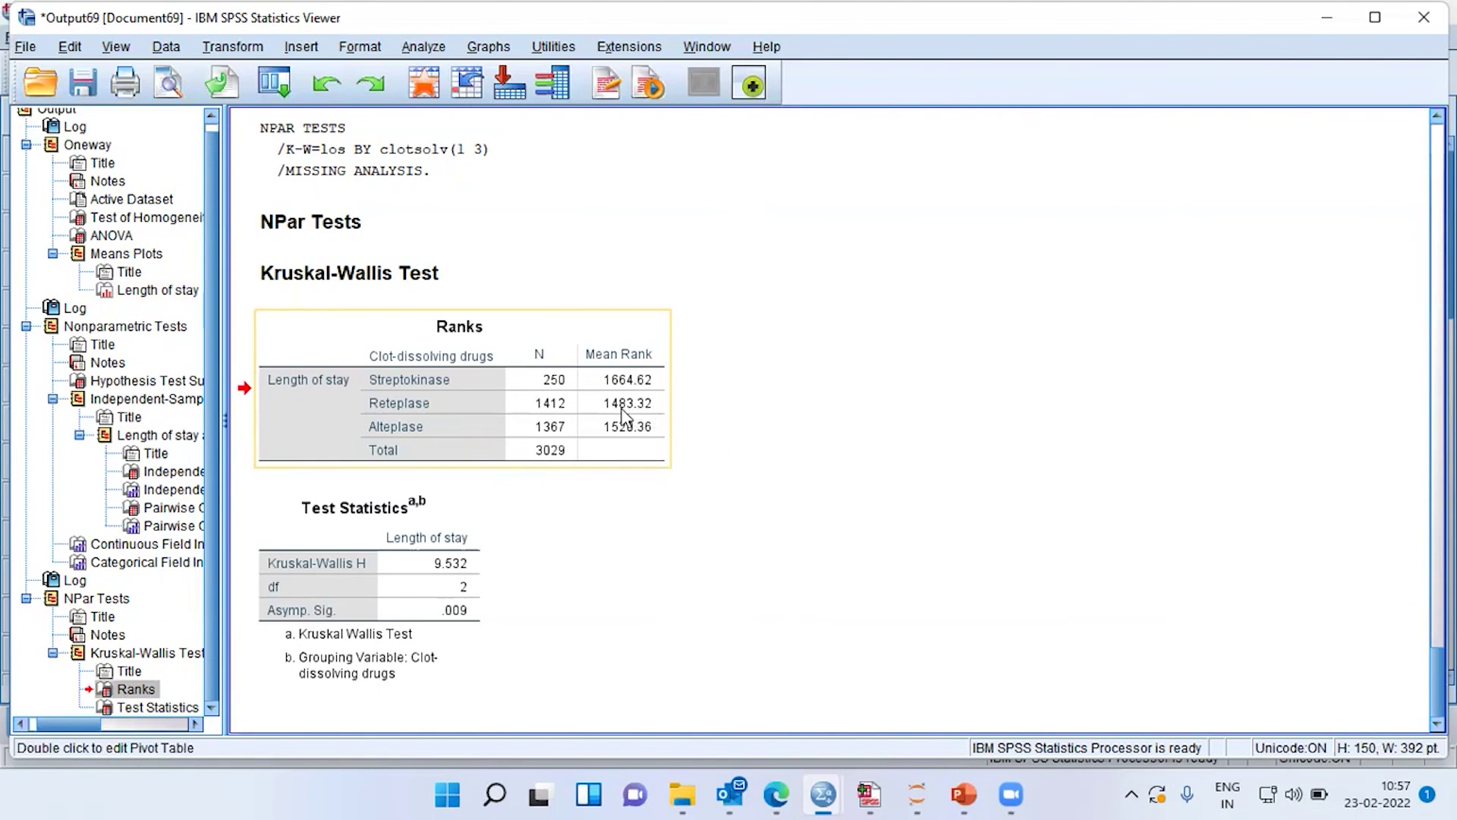
left_click(642, 416)
left_click(625, 431)
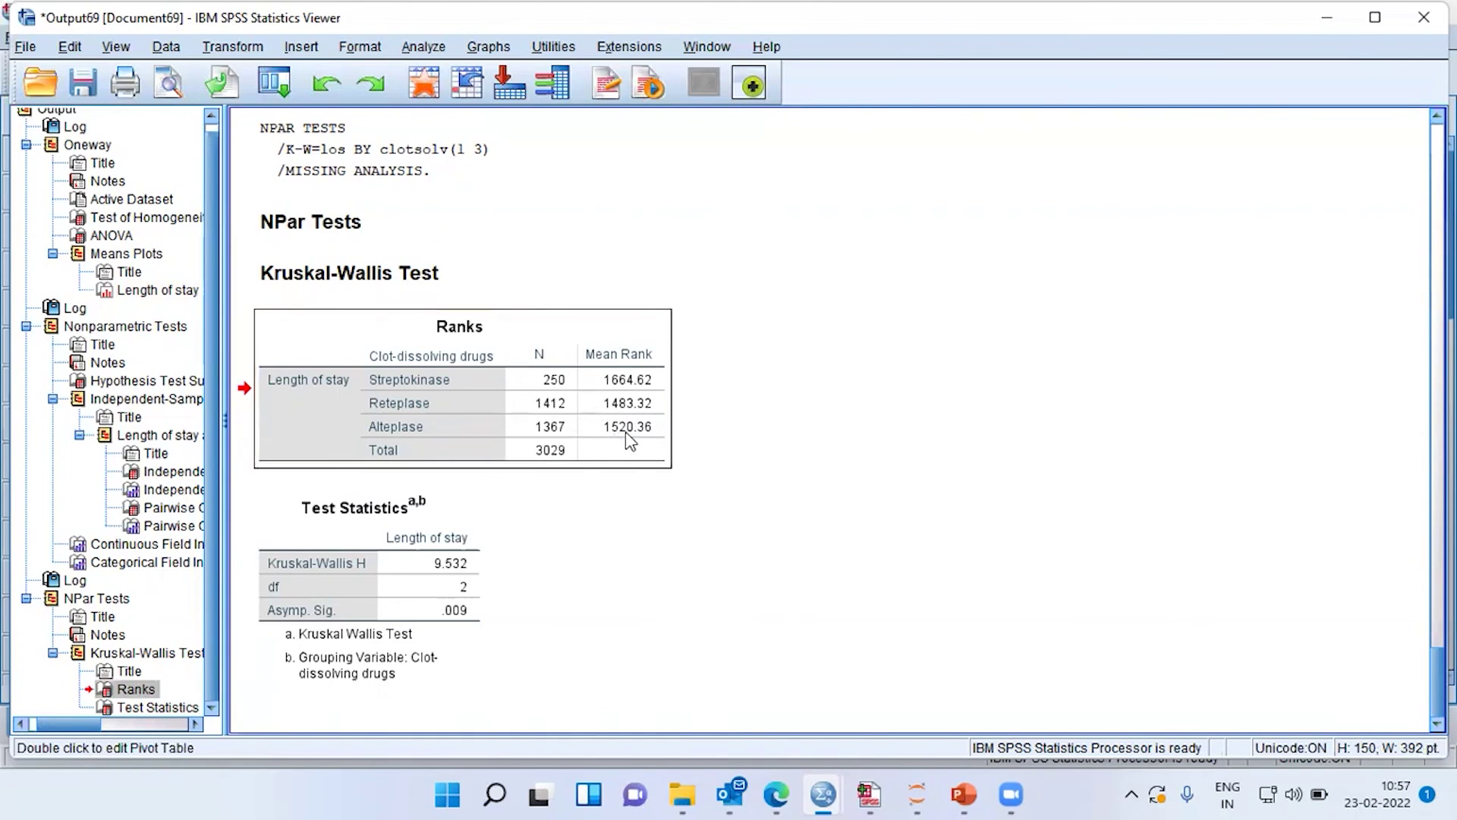